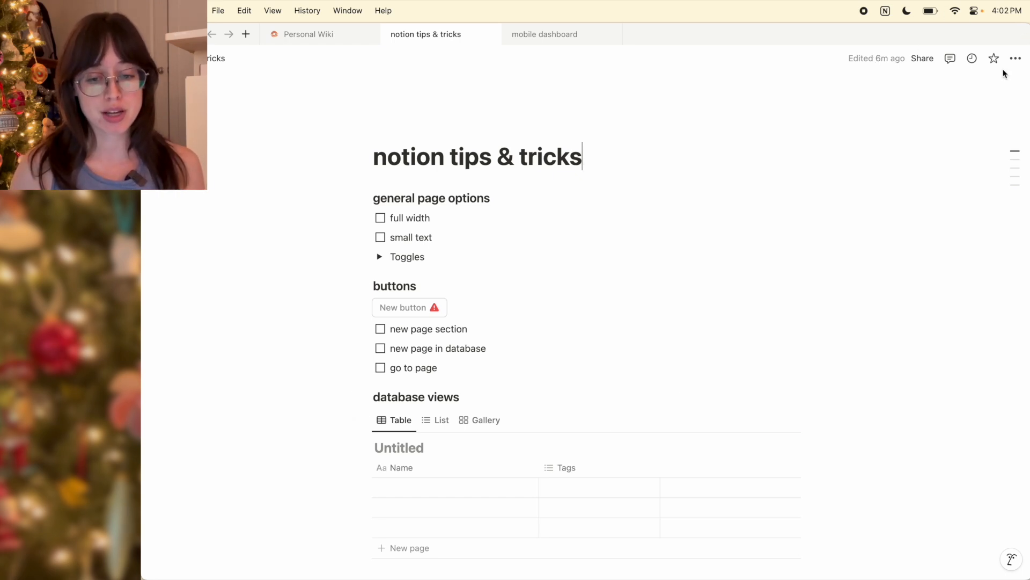
Turn on small text and full width for the "notion tips & tricks" page.
click(1016, 58)
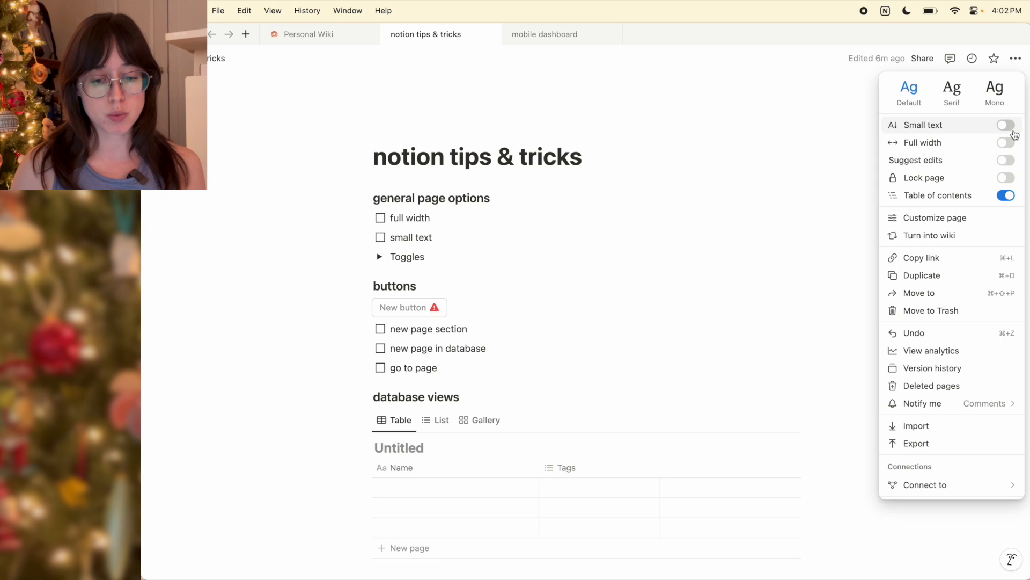
click(1017, 59)
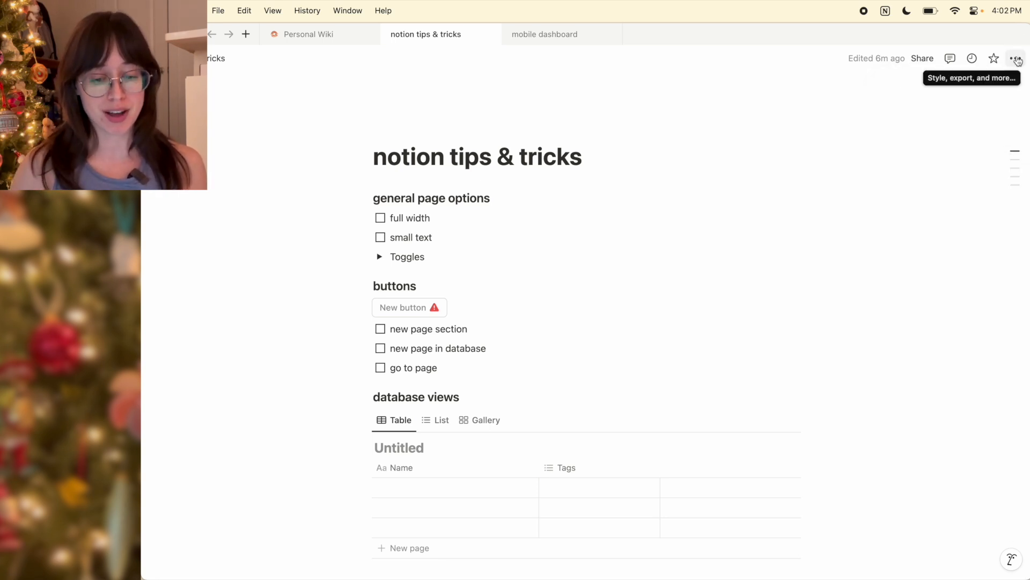
click(1017, 60)
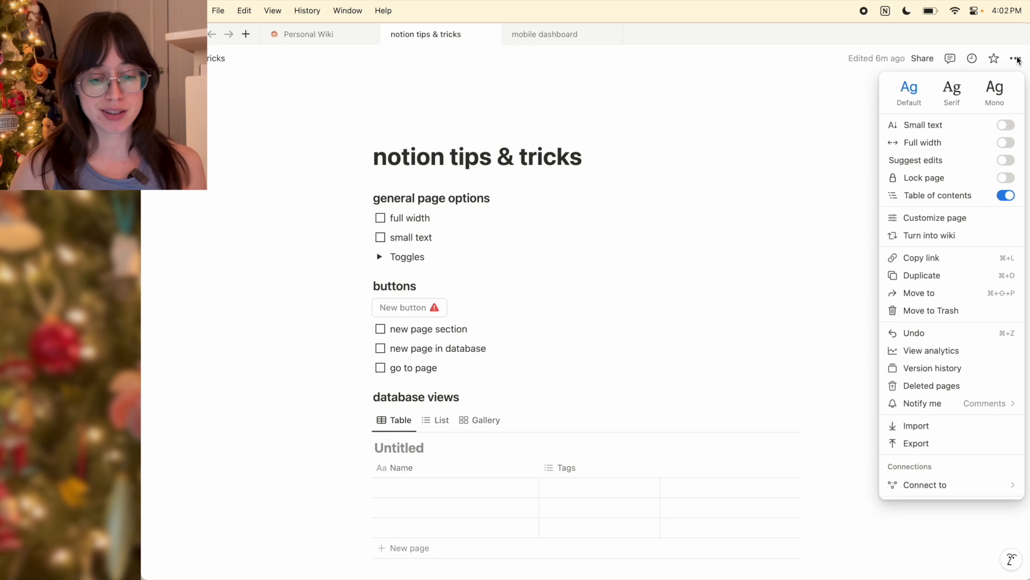
click(1007, 127)
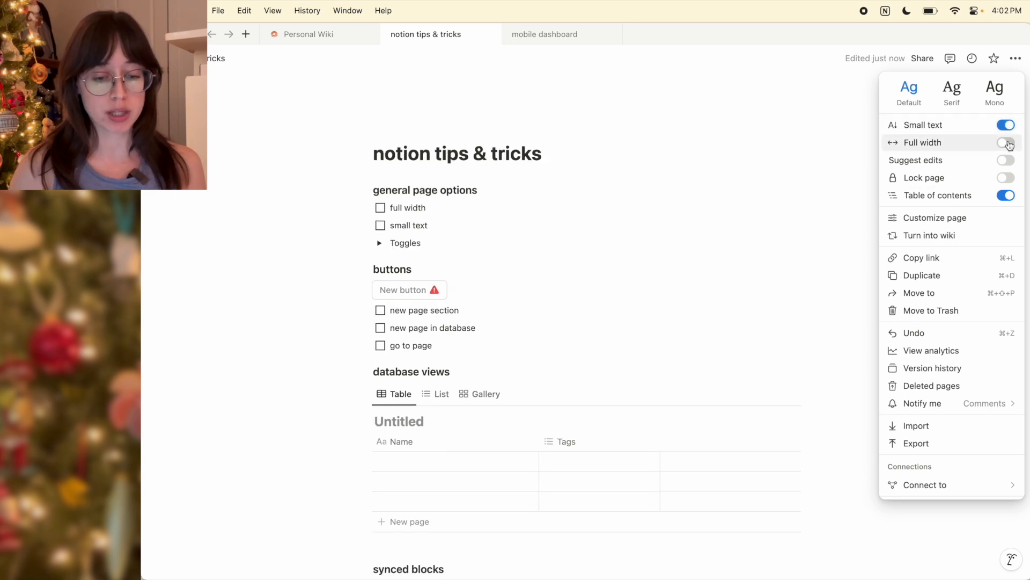
click(1008, 143)
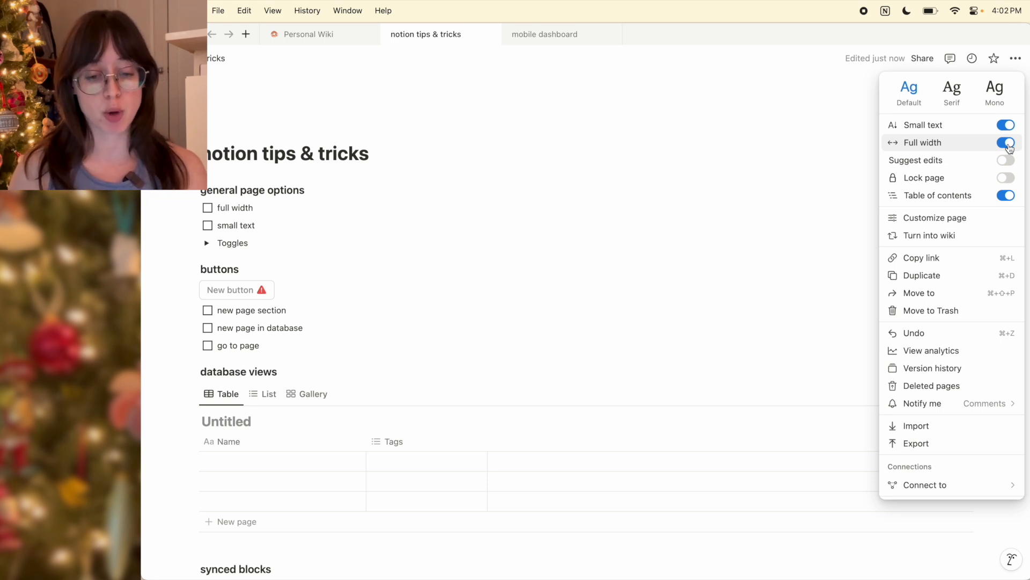
Switch the page's full width and small text options back off and close the page options.
click(1008, 143)
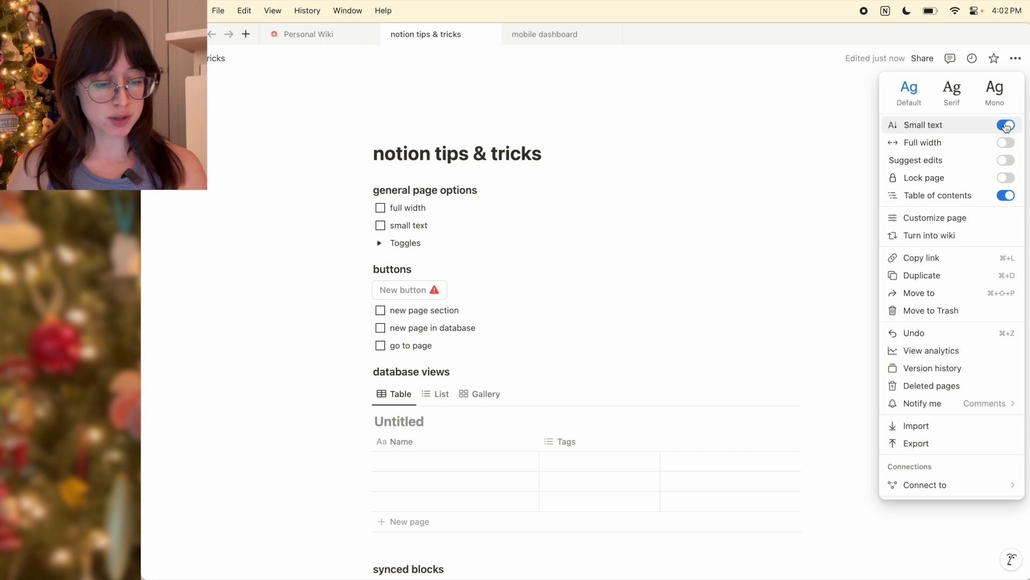
click(1007, 126)
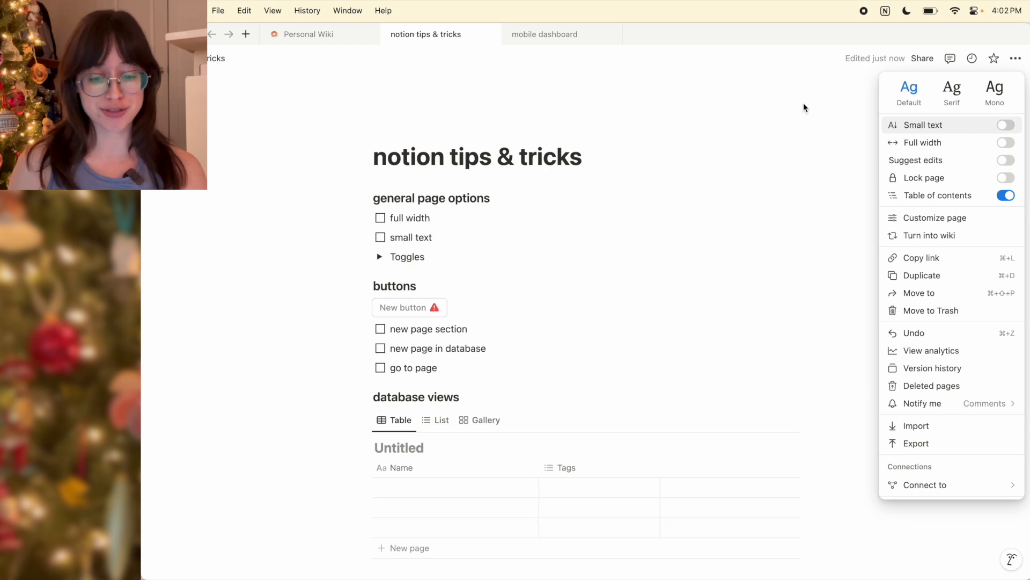
click(1016, 58)
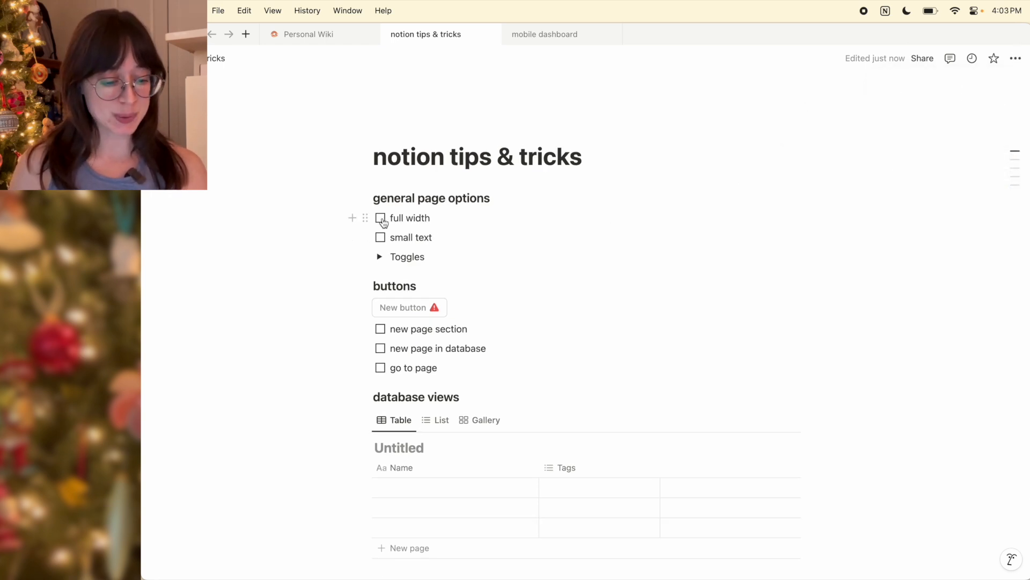
Check off the "full width" and "small text" to-dos under general page options.
click(380, 217)
click(381, 237)
Expand the Toggles item and add an empty text line beneath "formatting shortcuts" inside it.
click(379, 257)
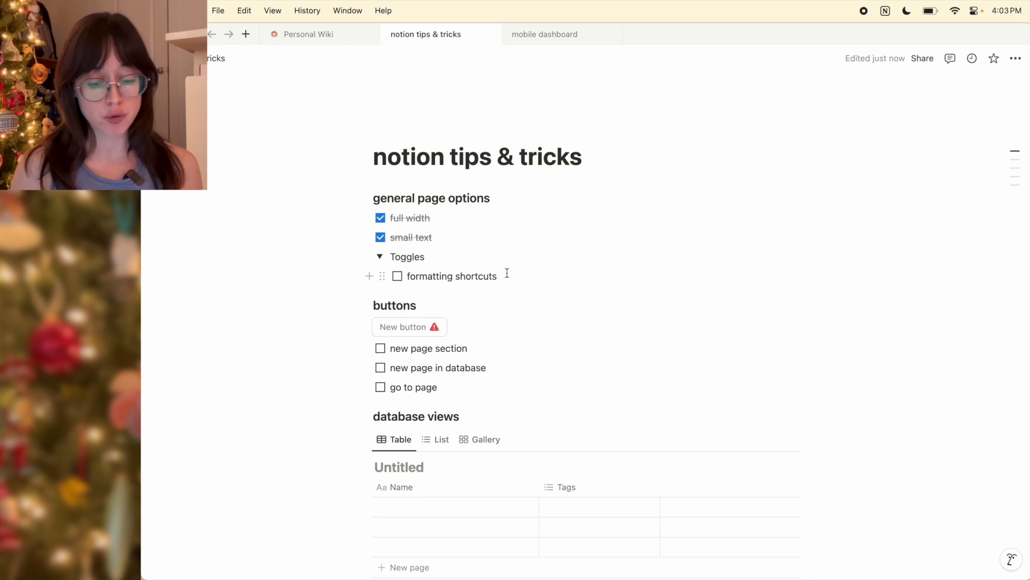
key(Return)
key(BackSpace)
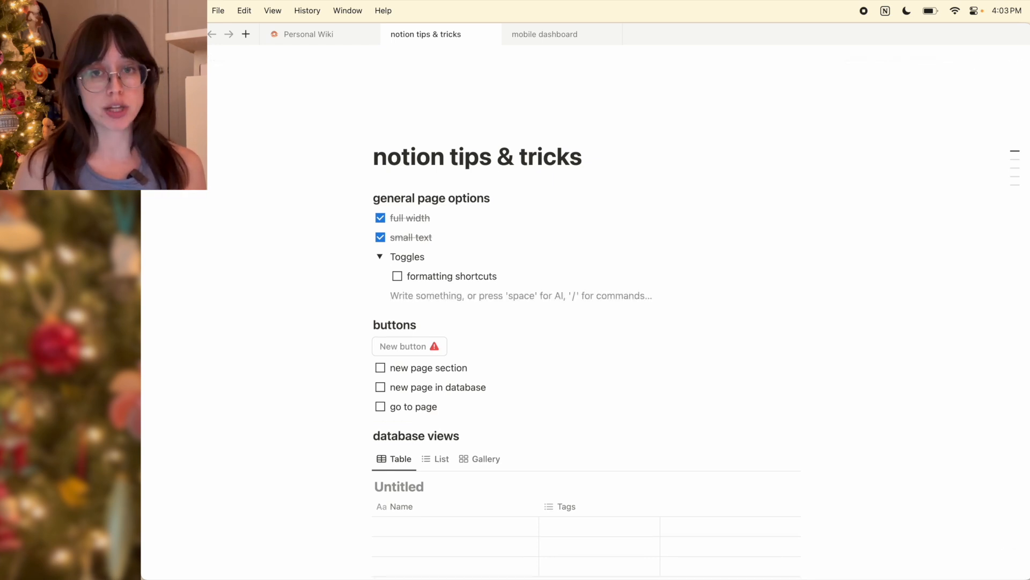
Turn the empty line under "formatting shortcuts" into a toggle block, then expand and collapse it.
text(/)
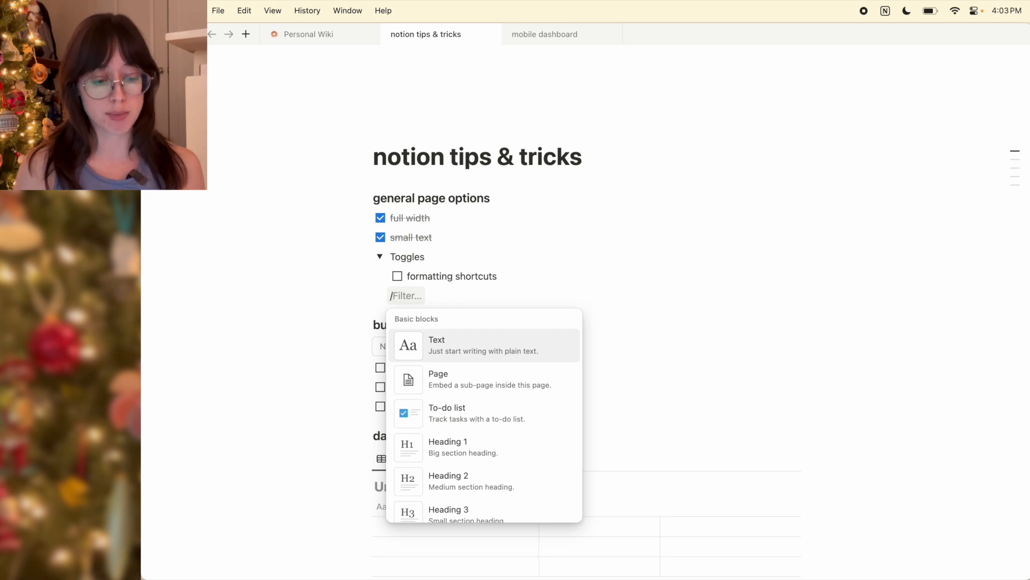
text(toggle)
key(Return)
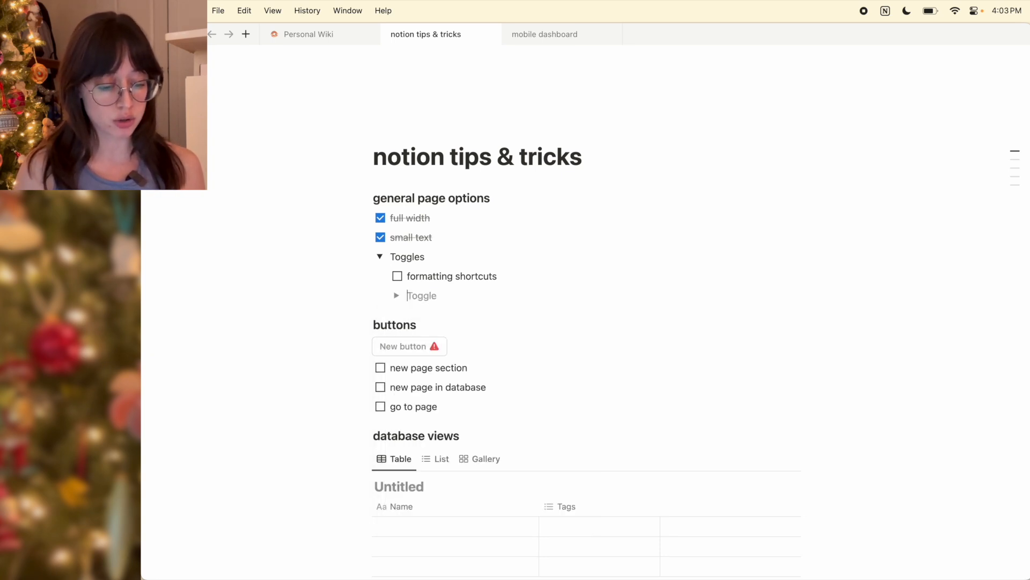
click(396, 295)
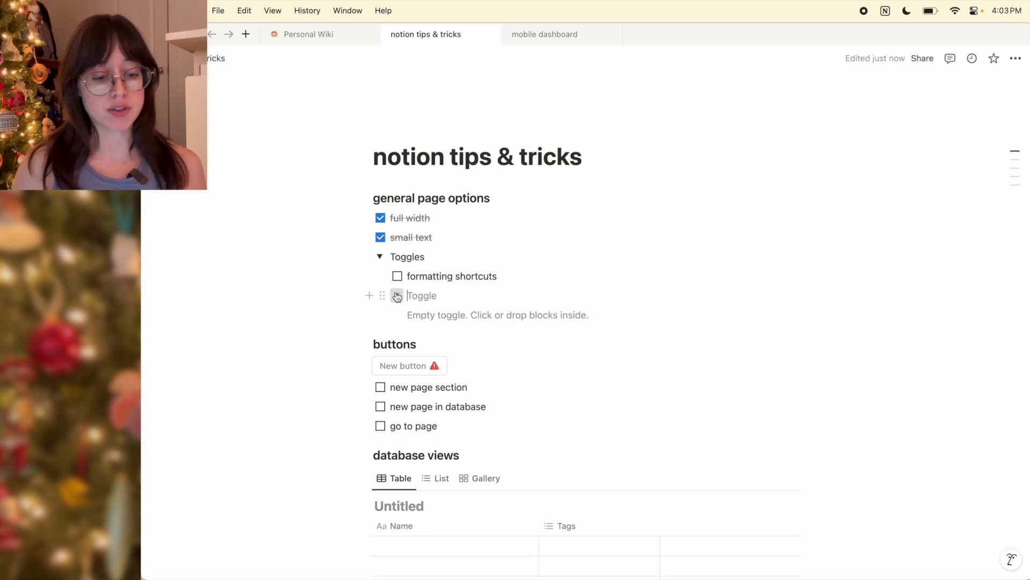
click(397, 296)
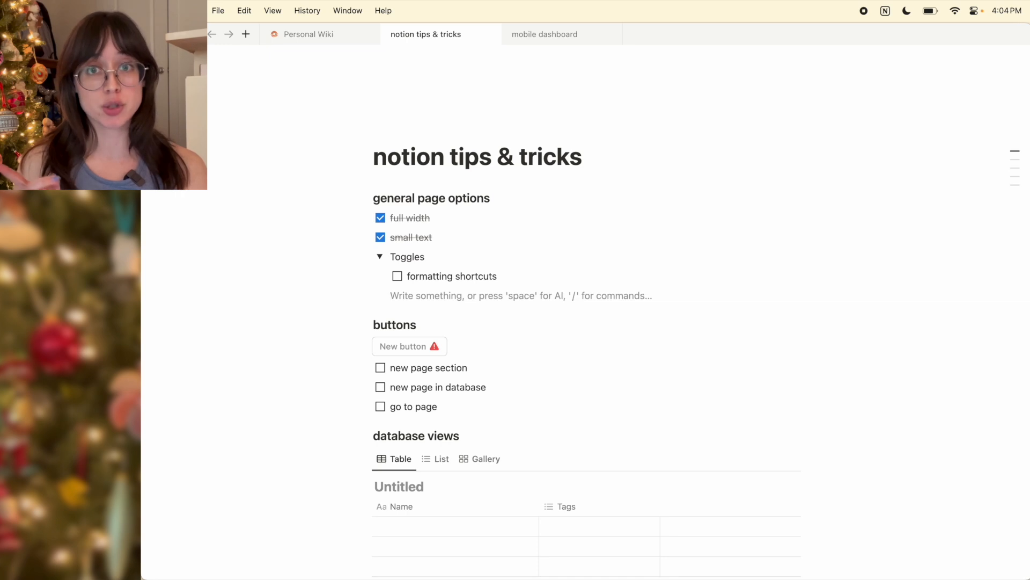
Insert a 3 columns layout on the empty line beneath "formatting shortcuts".
text(/)
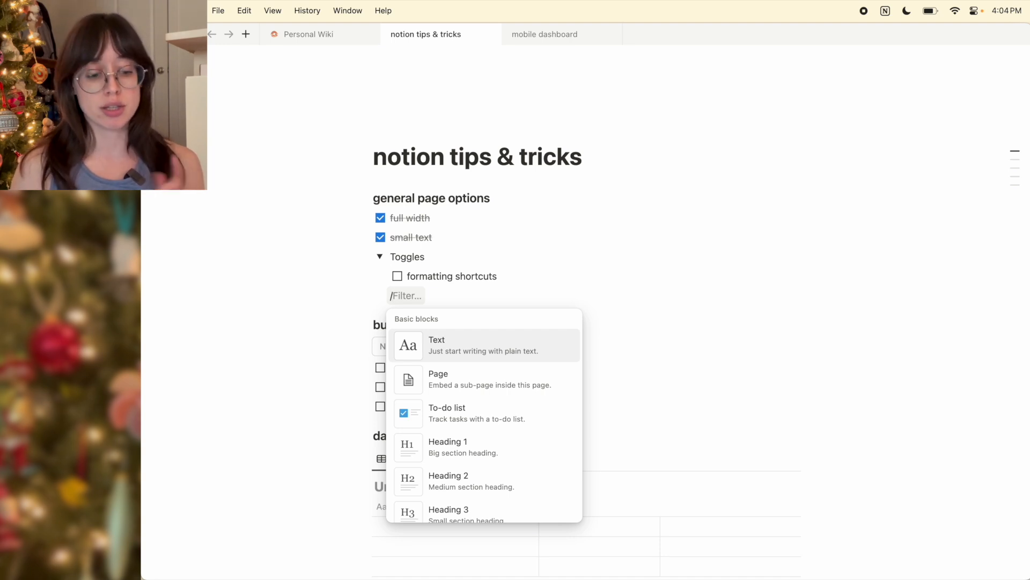
text(3)
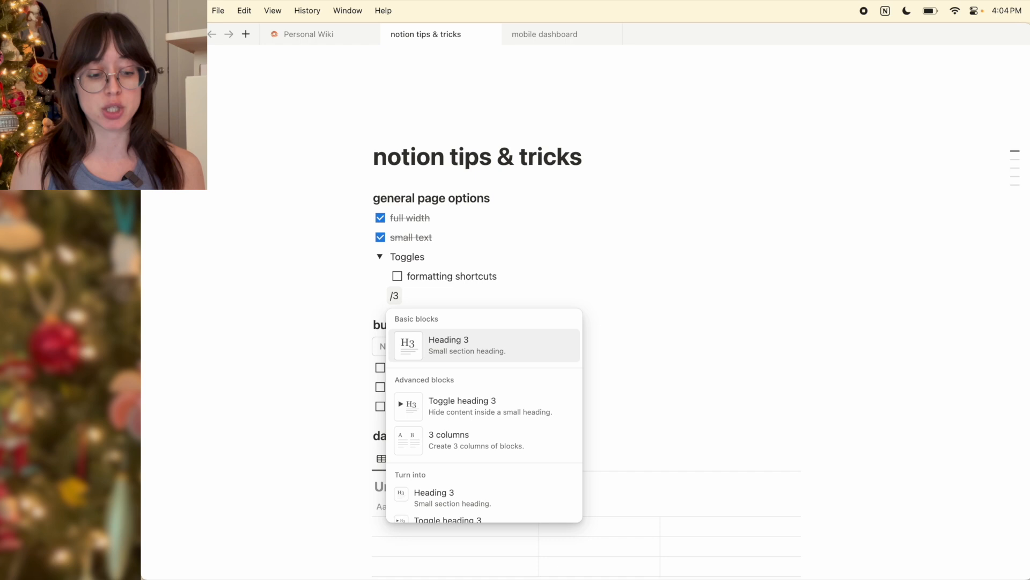
key(BackSpace)
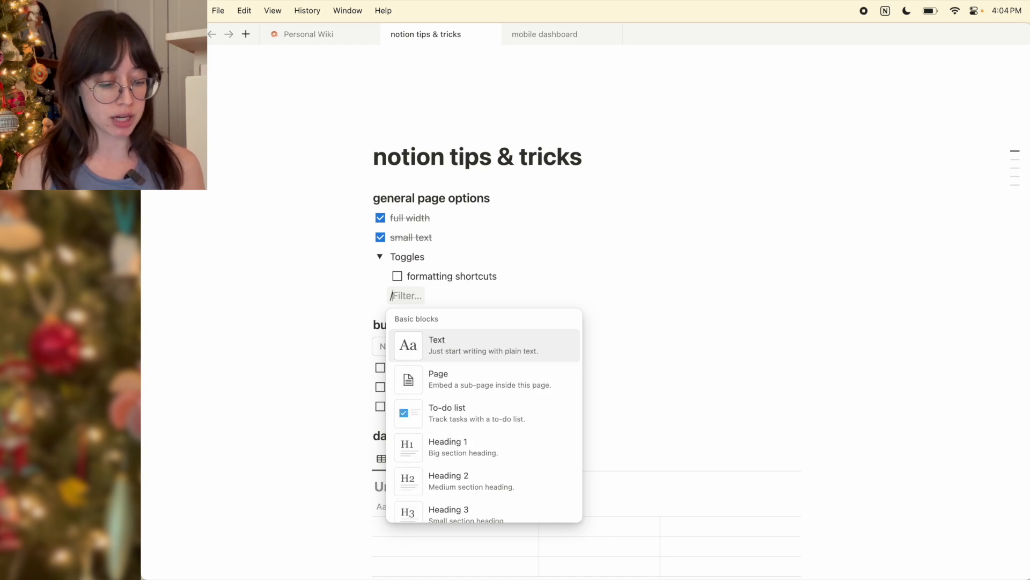
text(3)
key(BackSpace)
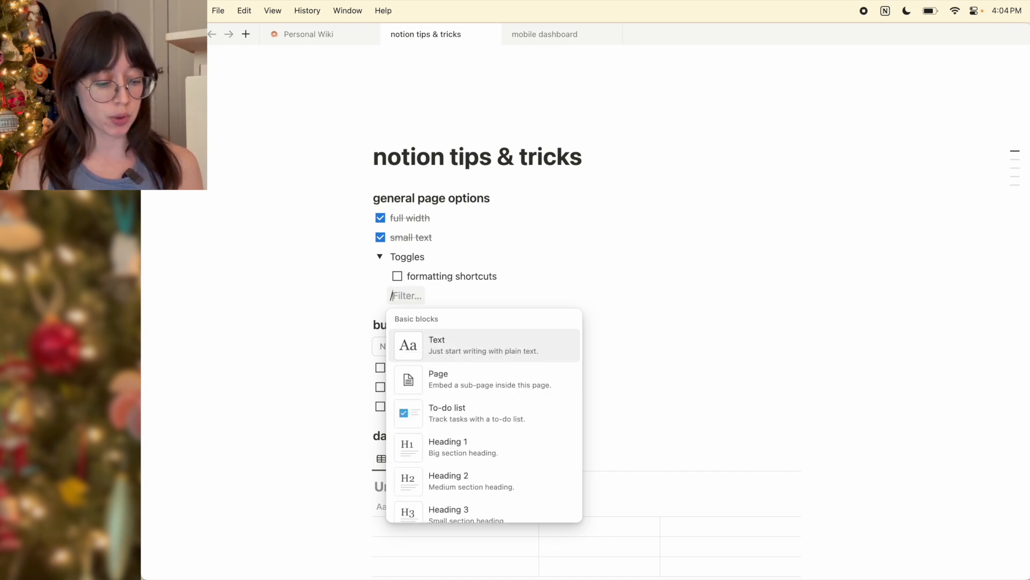
text(3)
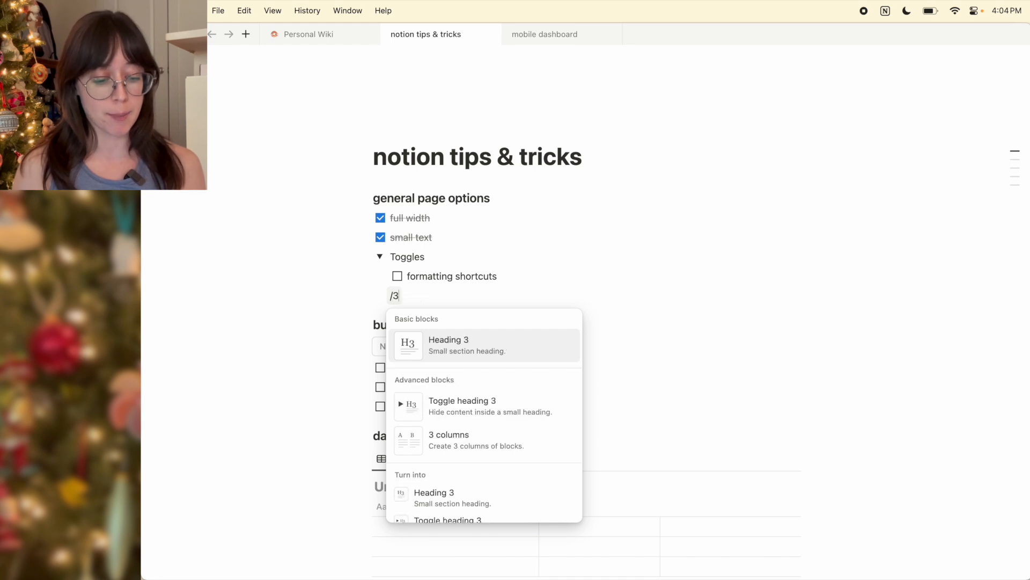
key(Down)
key(Down)
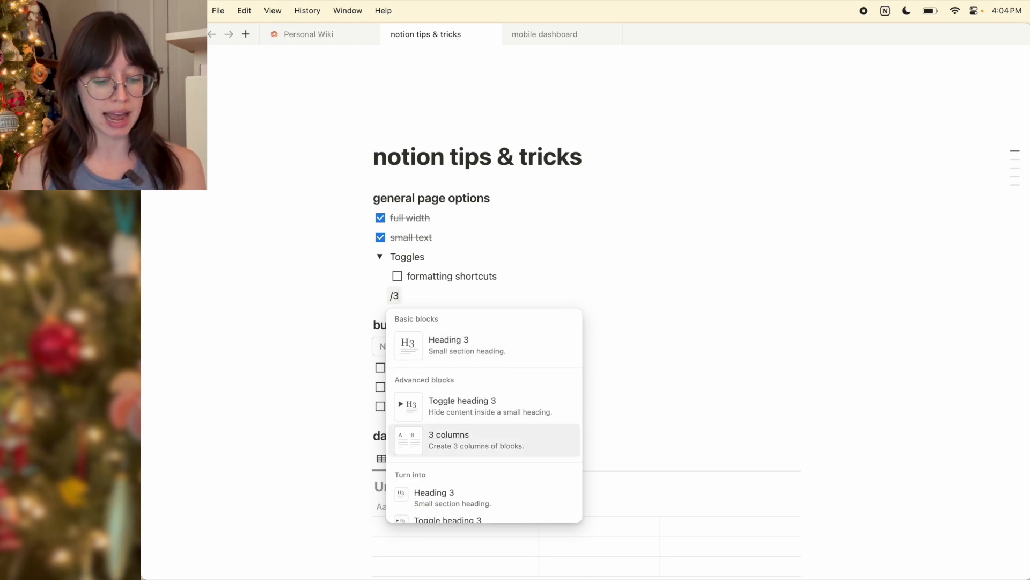
key(Return)
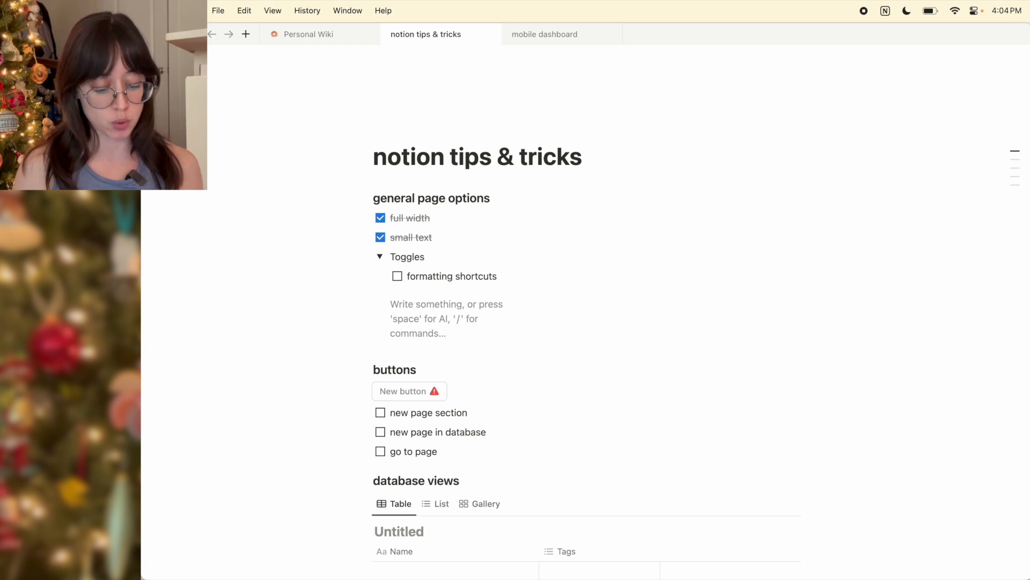
Enter "test" in each of the three columns and adjust the divider between the first two columns.
text(test)
key(Right)
text(te)
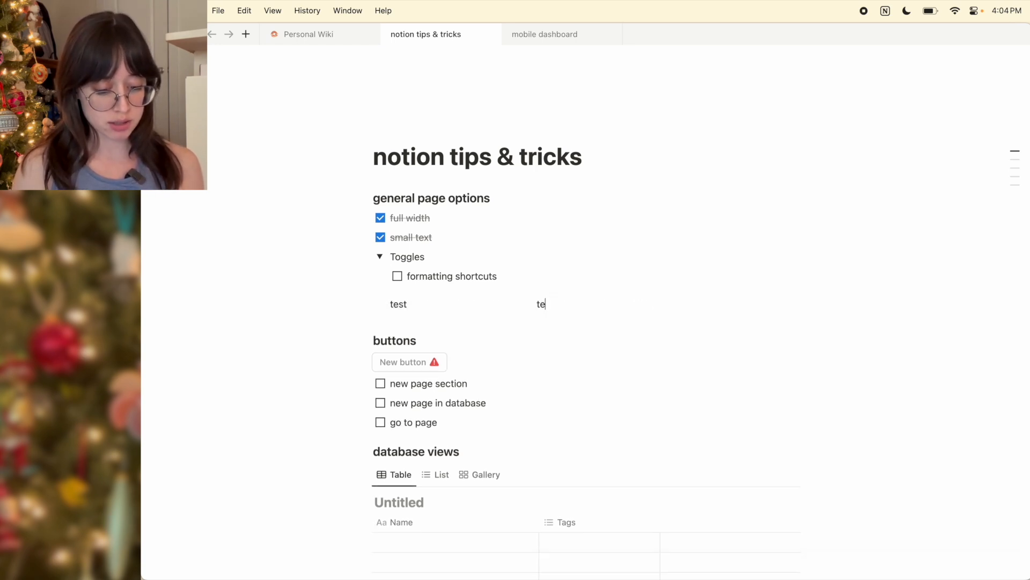
text(st)
key(Right)
text(test)
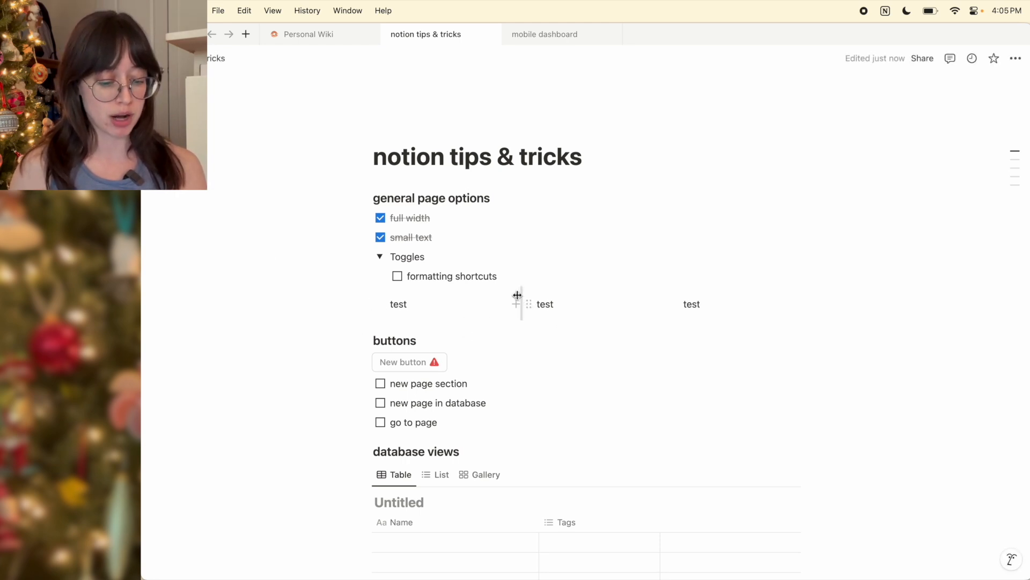
mouse_move(517, 294)
mouse_down()
mouse_move(424, 300)
mouse_move(522, 301)
mouse_up()
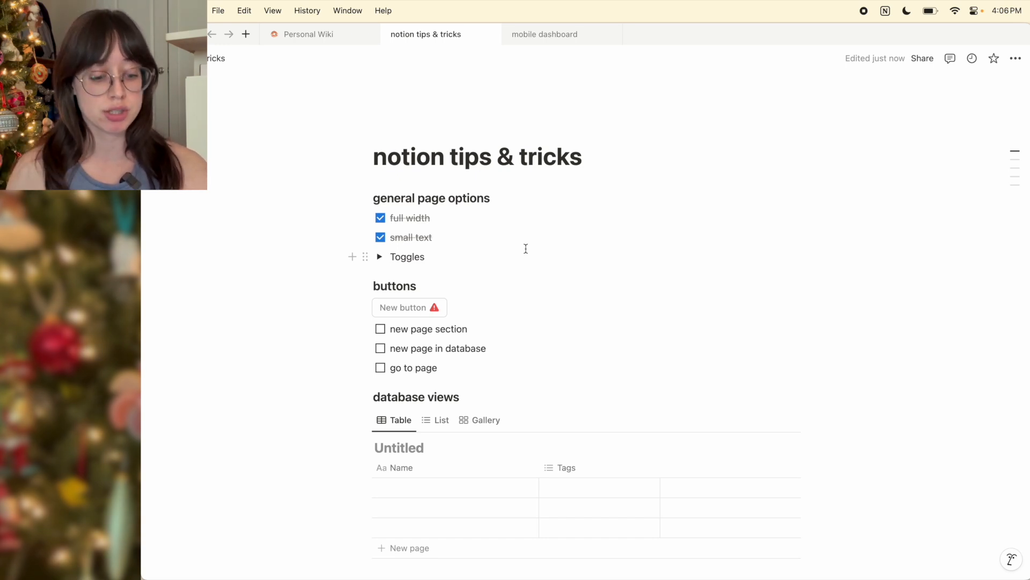
Insert a new button block directly beneath the "buttons" heading.
click(451, 286)
key(Return)
text(/)
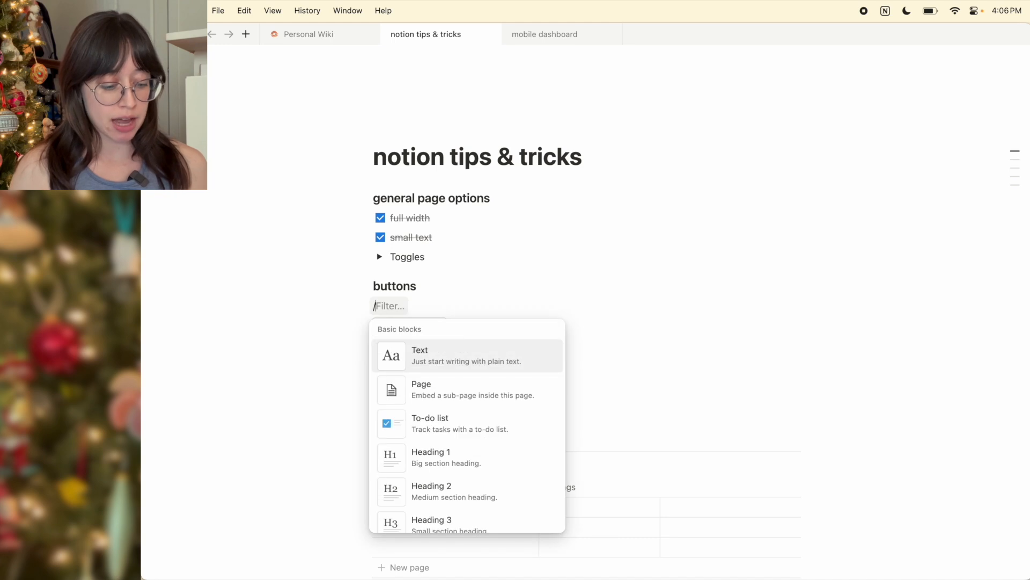
text(butto)
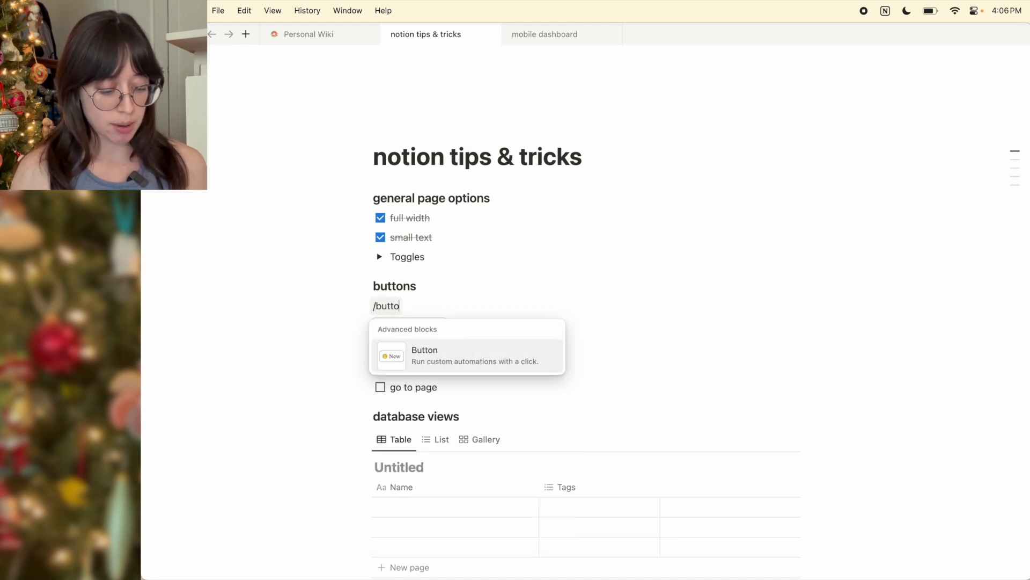
key(Return)
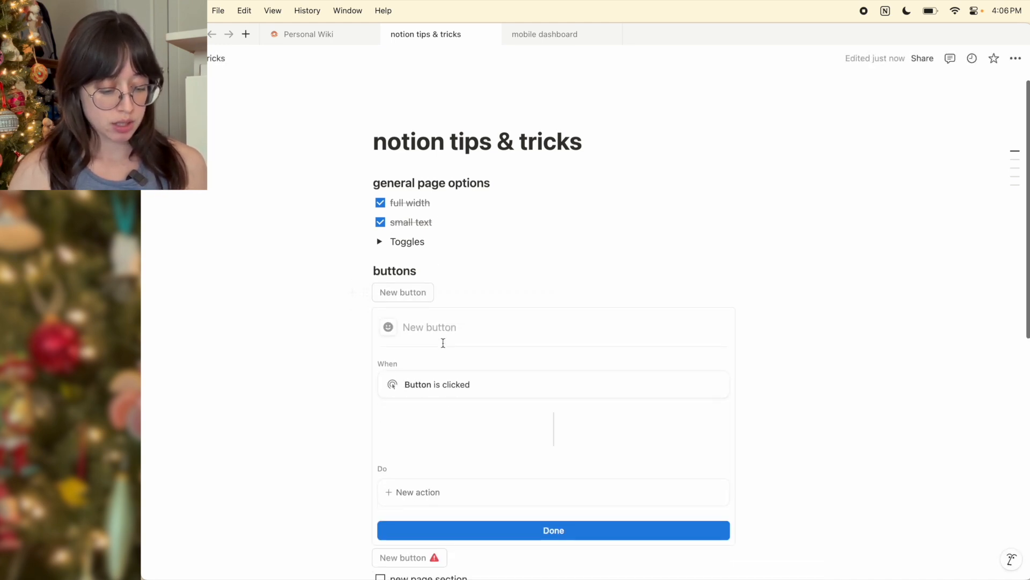
Name the new button "page section" and give it the snowflake icon.
scroll(434, 322, down, 1)
click(418, 328)
text(pa)
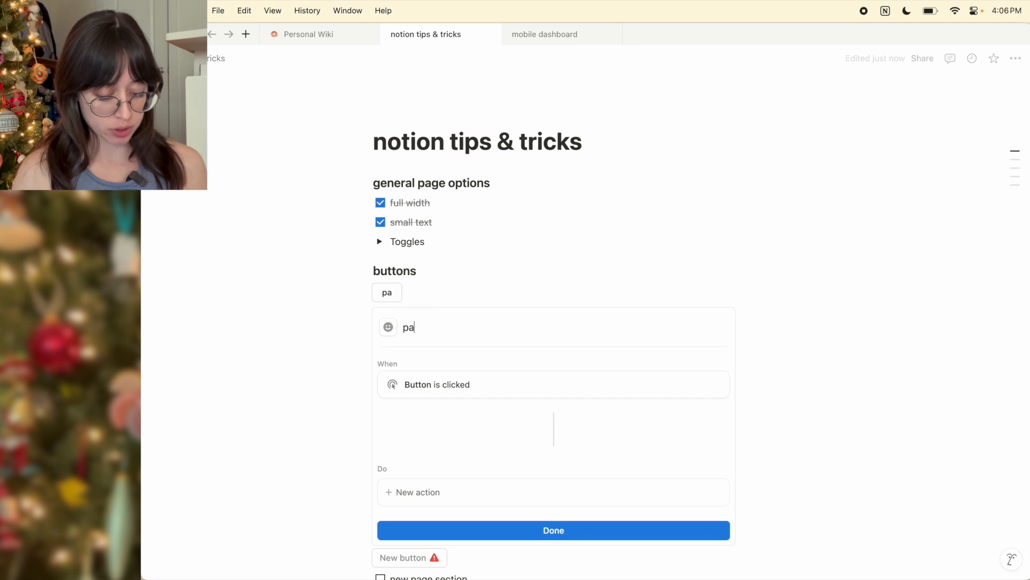
text(ge section)
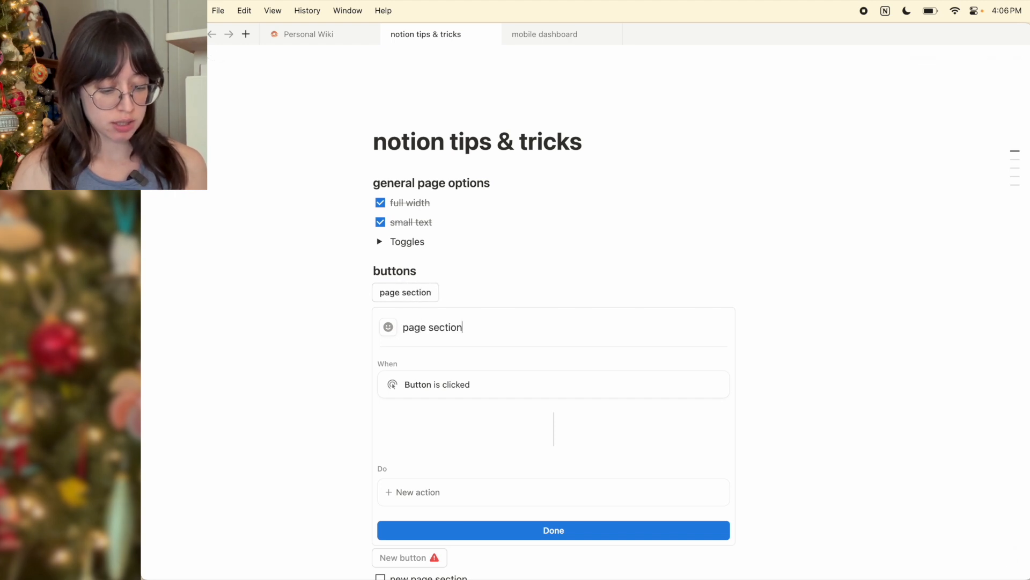
click(386, 328)
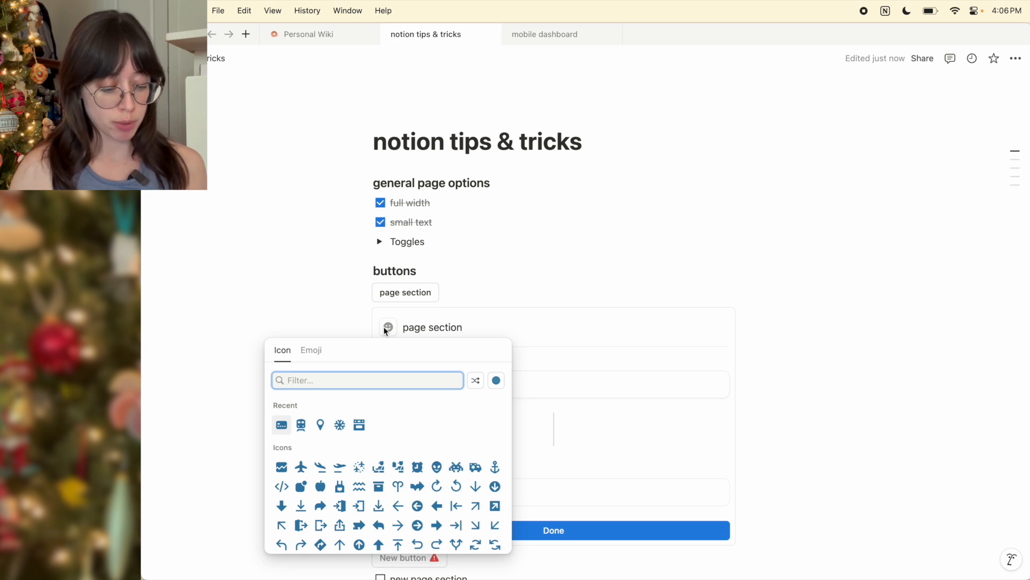
click(340, 424)
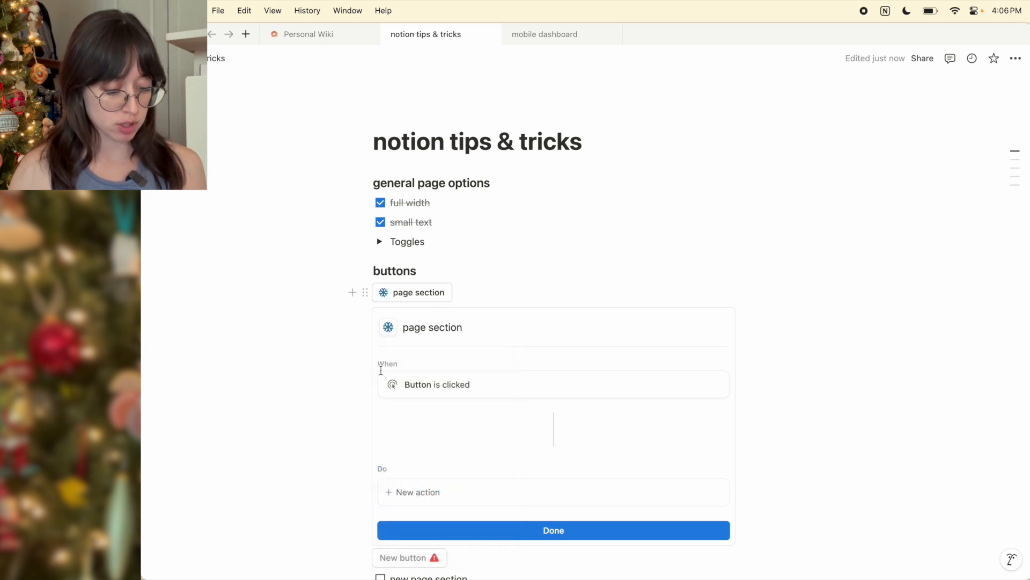
Give the "page section" button an Insert blocks action below the button, containing a 2 columns layout.
scroll(520, 357, down, 3)
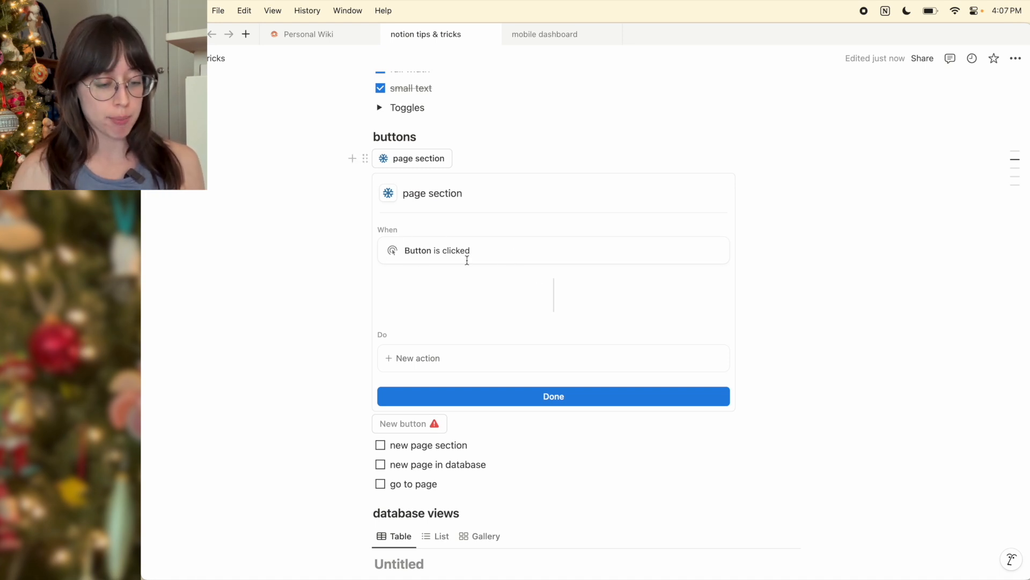
click(415, 359)
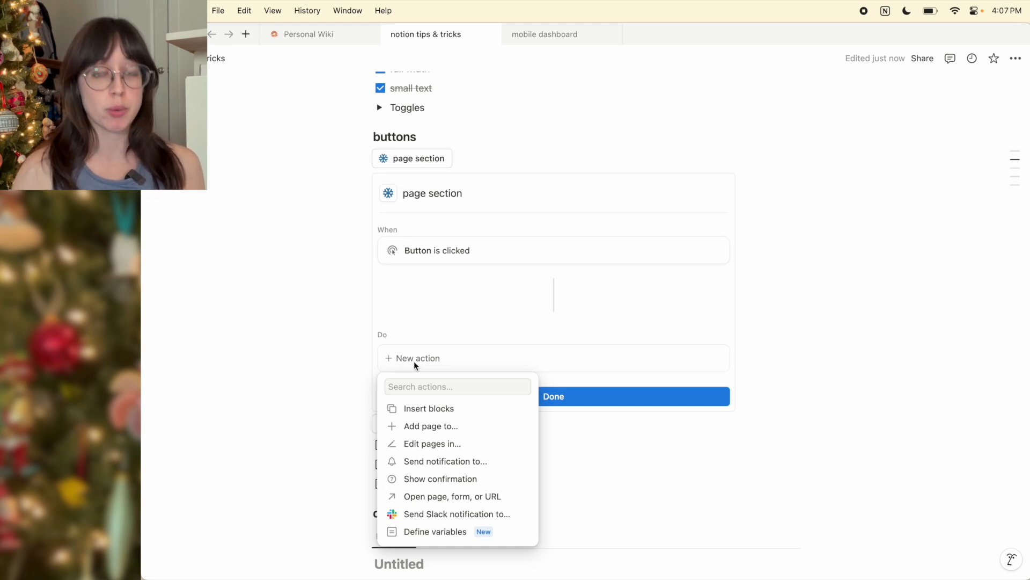
click(427, 408)
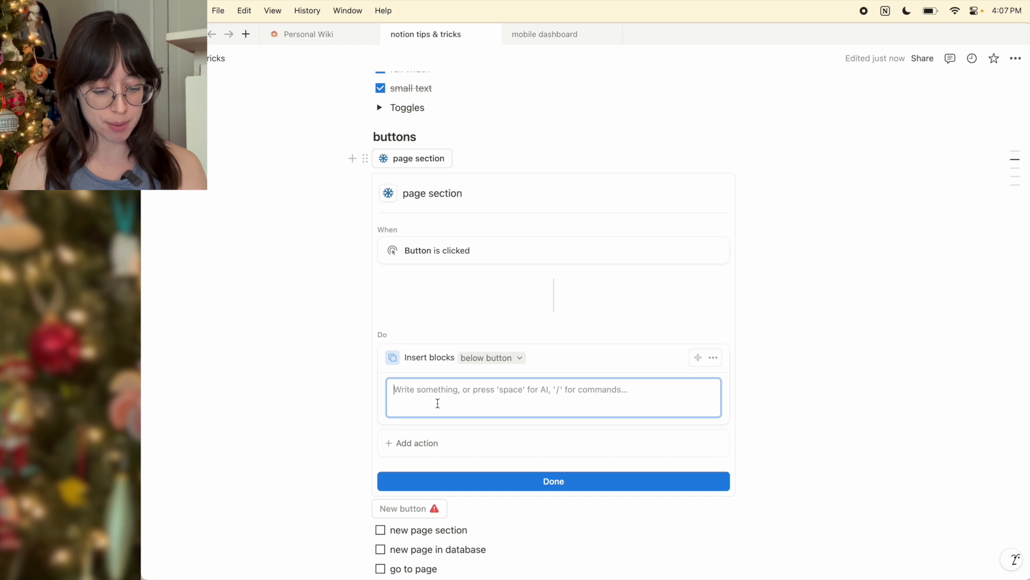
text(/2)
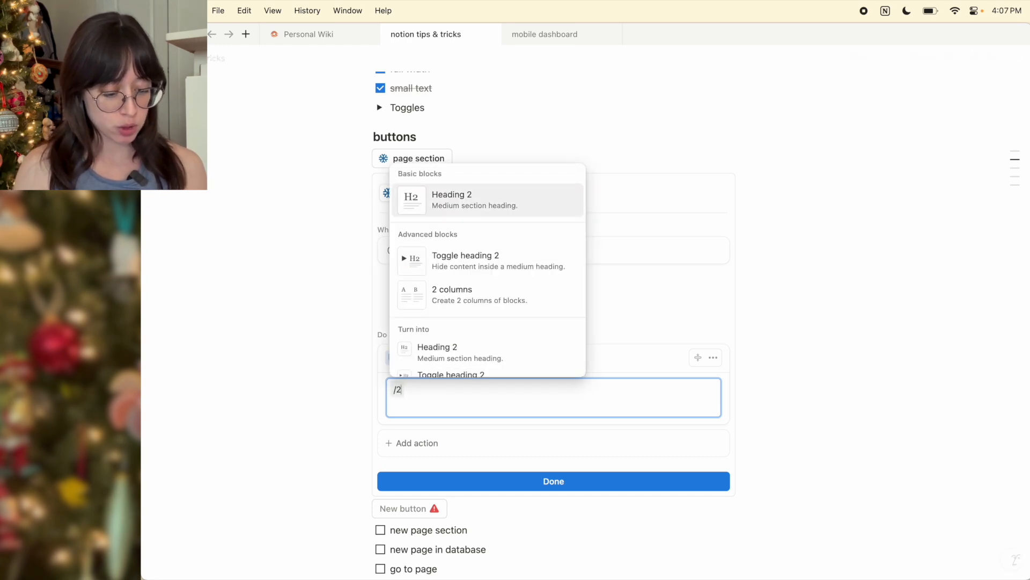
key(Down)
key(Down)
key(Return)
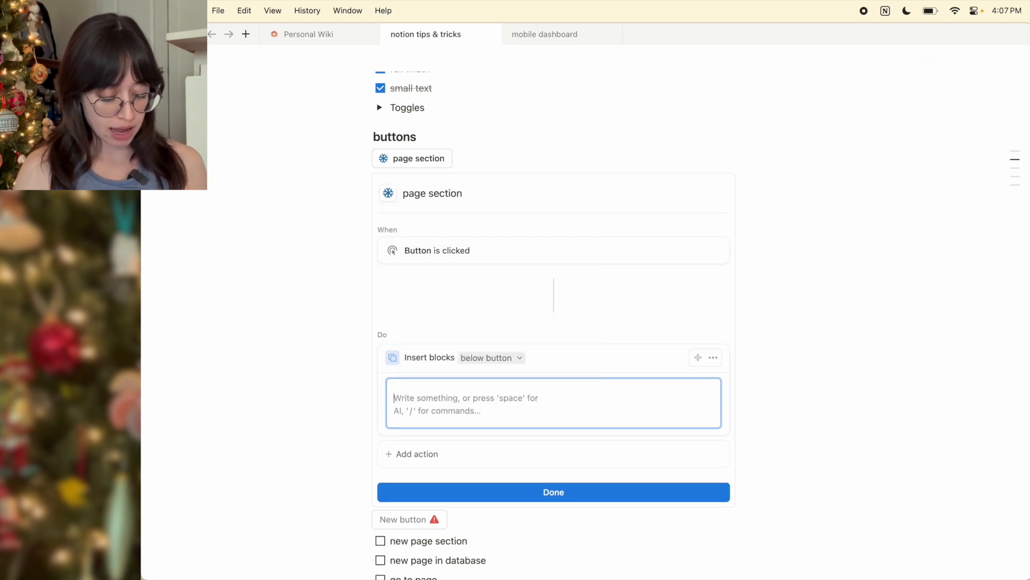
List monday to thursday in the first column and friday to sunday in the second, and run the "page section" button.
text(monday)
key(Return)
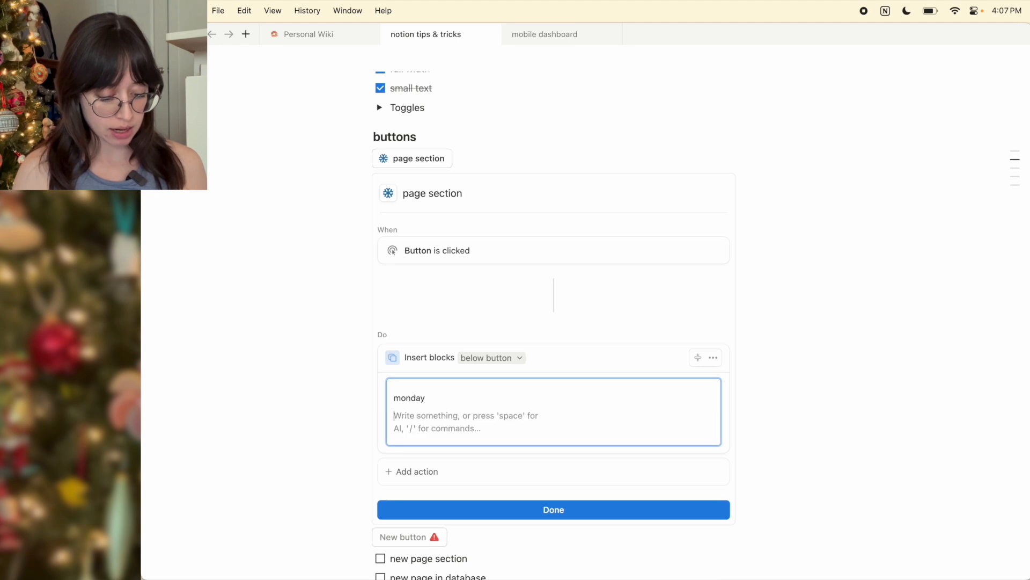
text(tue)
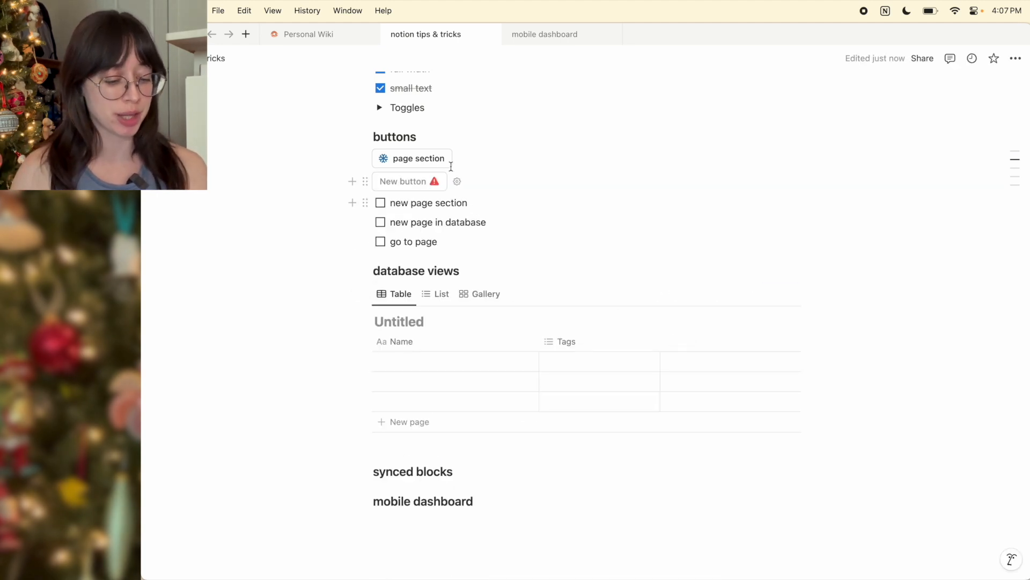
click(434, 161)
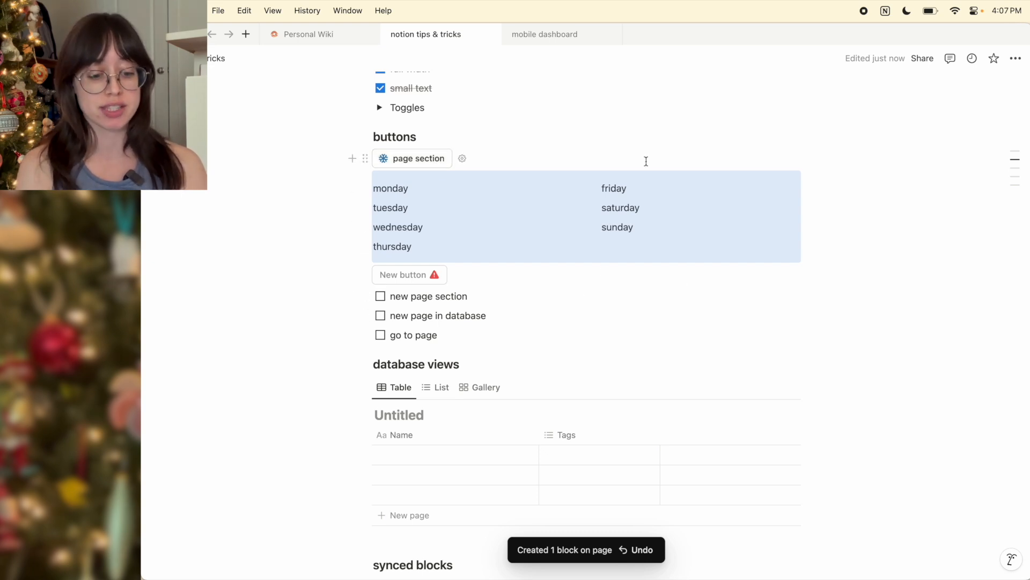
click(429, 193)
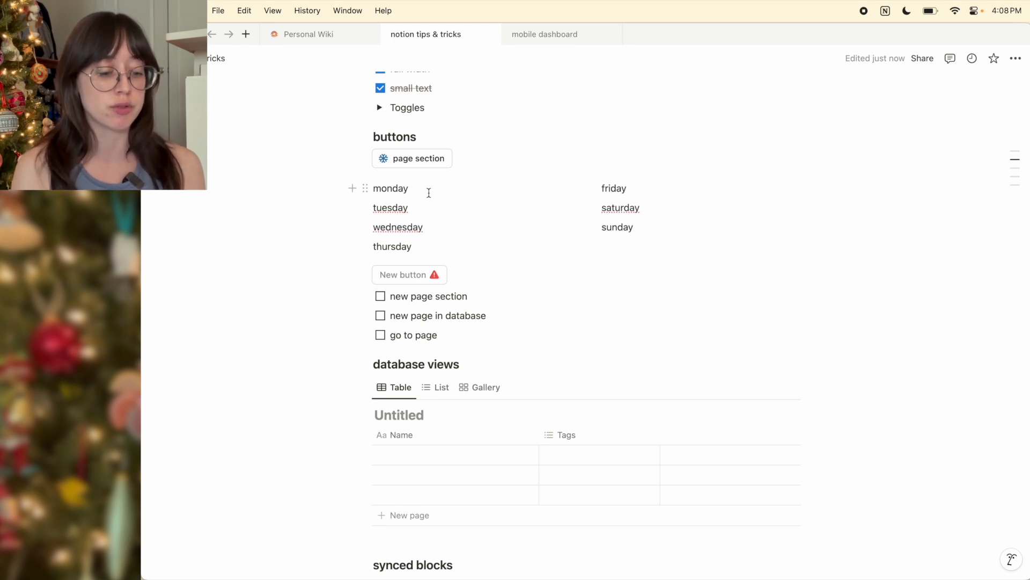
Reopen the "page section" button's settings and turn all seven weekday lines into toggle lists.
click(459, 159)
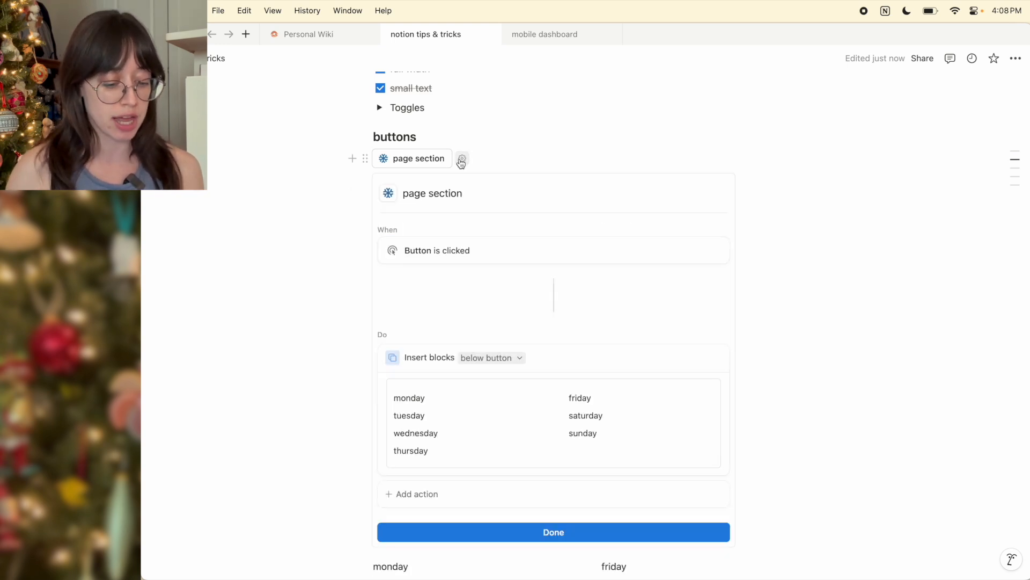
drag(632, 463, 412, 392)
click(368, 400)
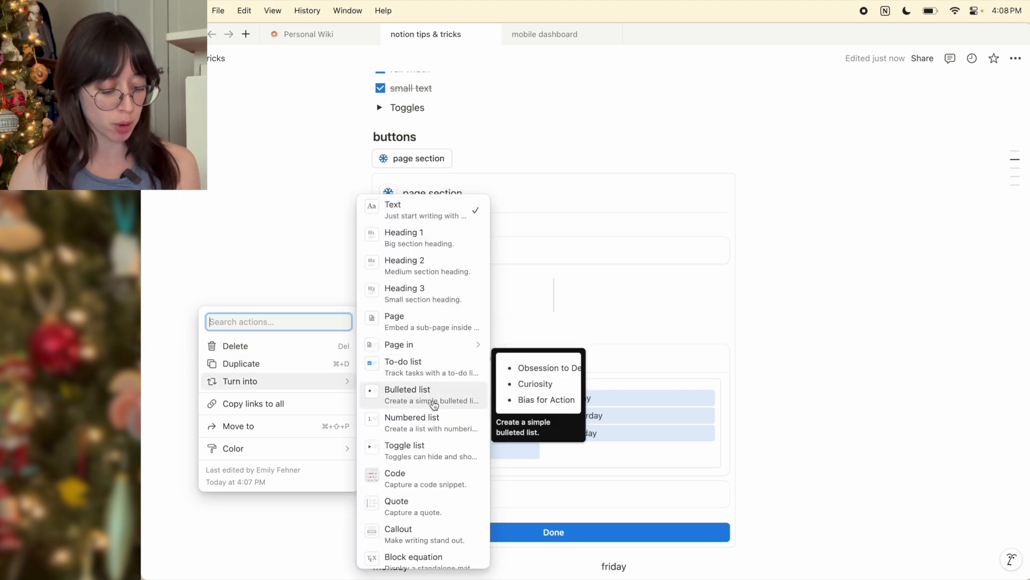
click(438, 448)
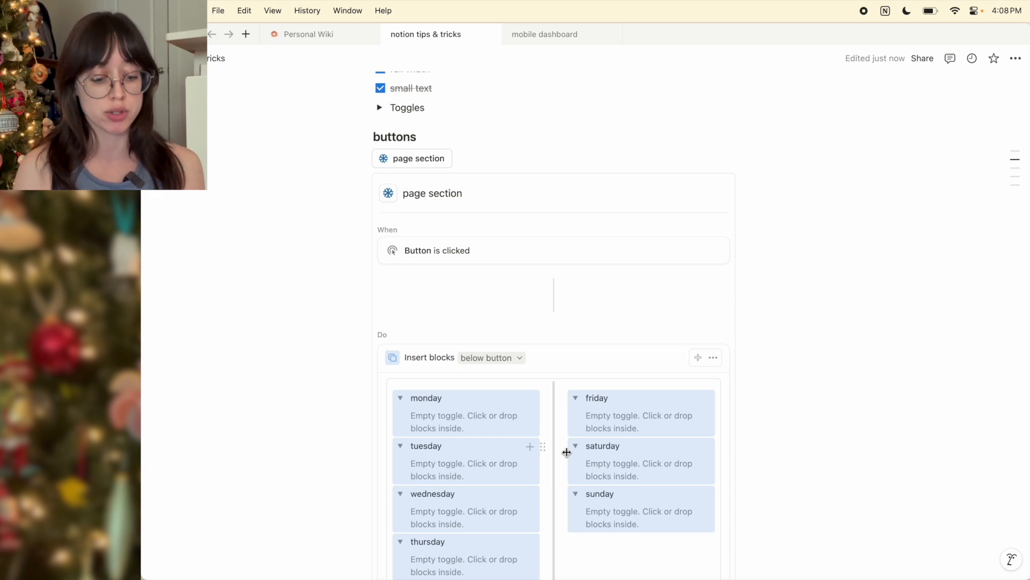
Add a to-do "workout class" inside the saturday toggle of the button's inserted blocks.
scroll(566, 452, down, 2)
click(610, 424)
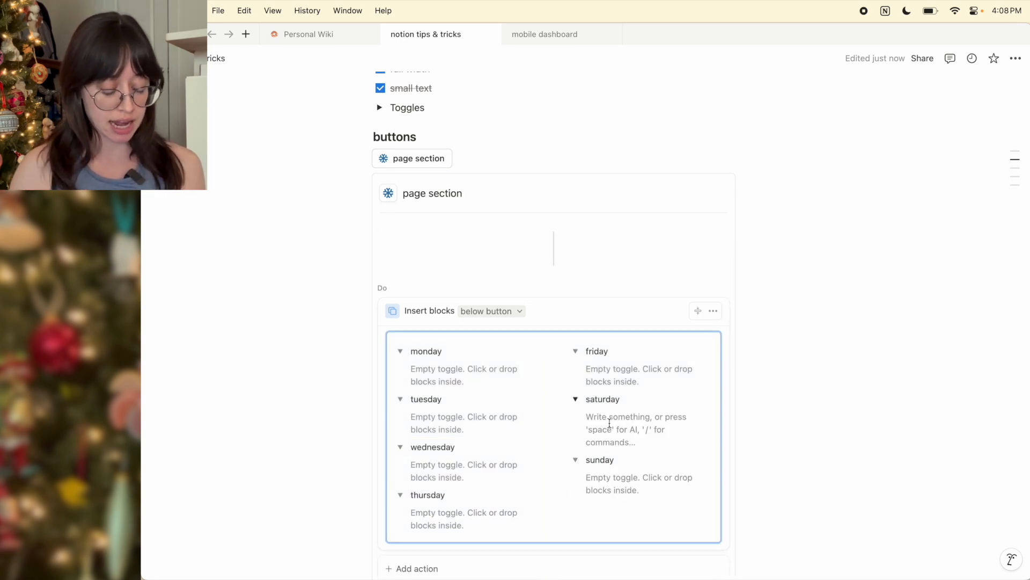
text([])
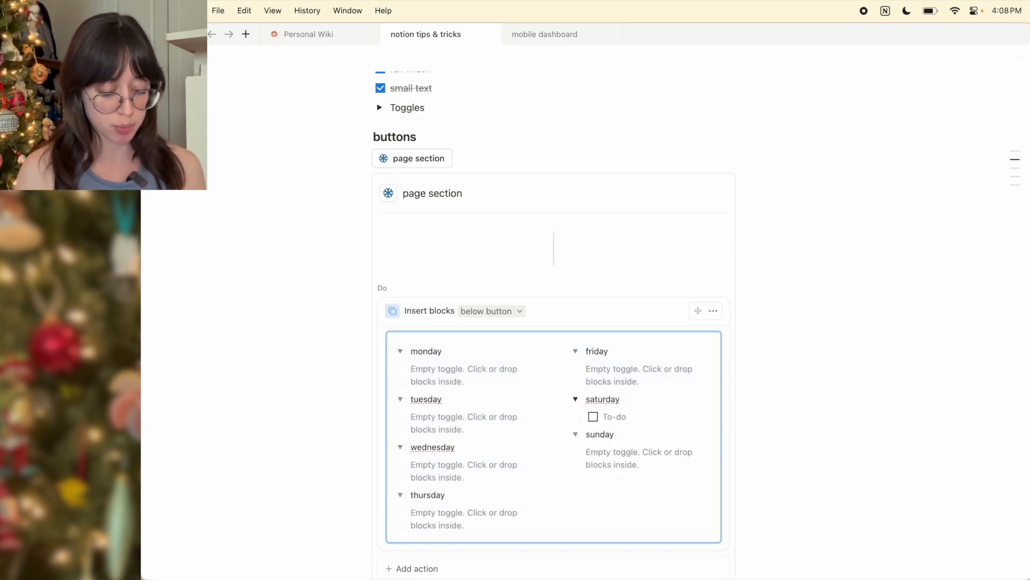
key(BackSpace)
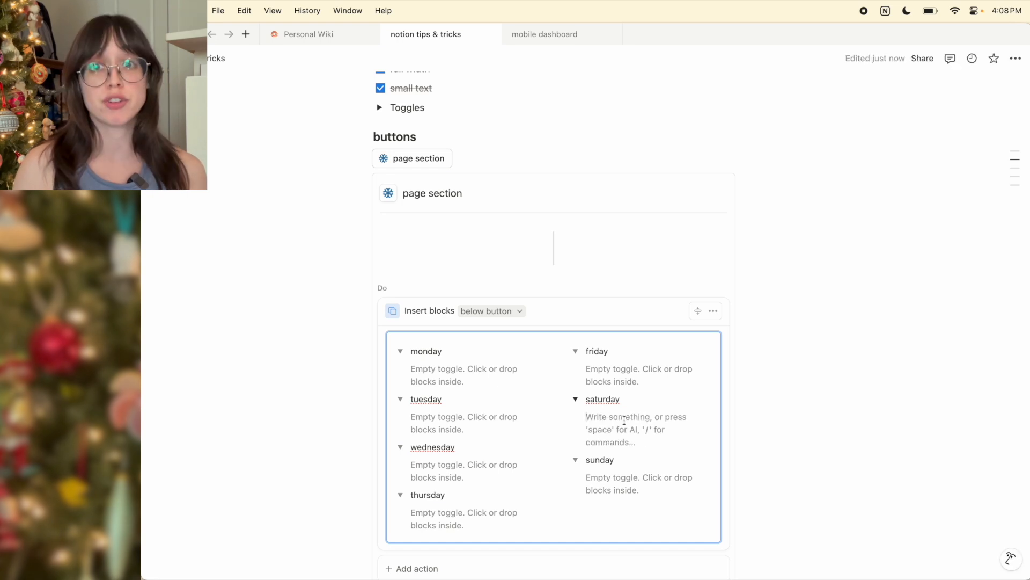
text([])
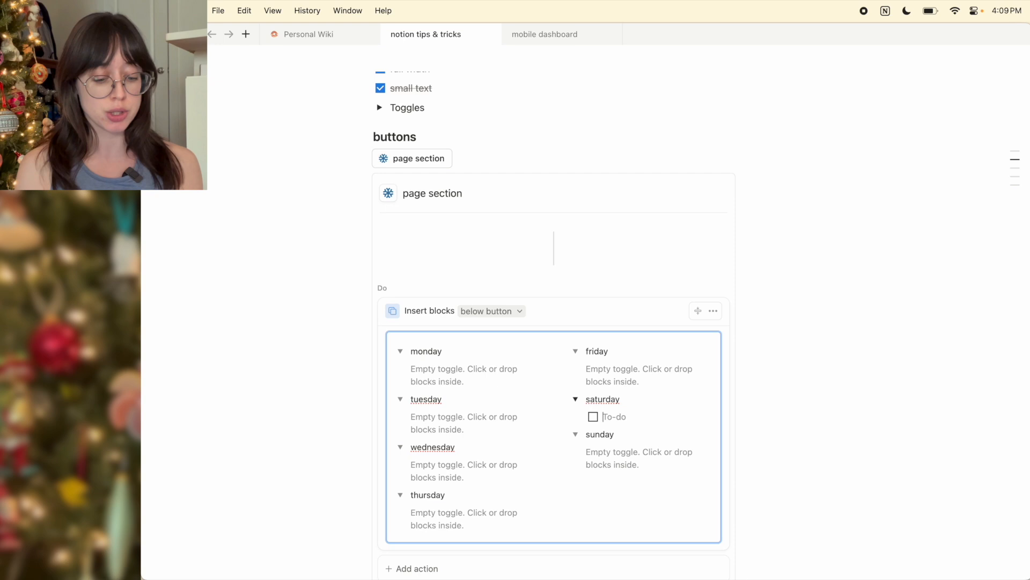
text(workout class)
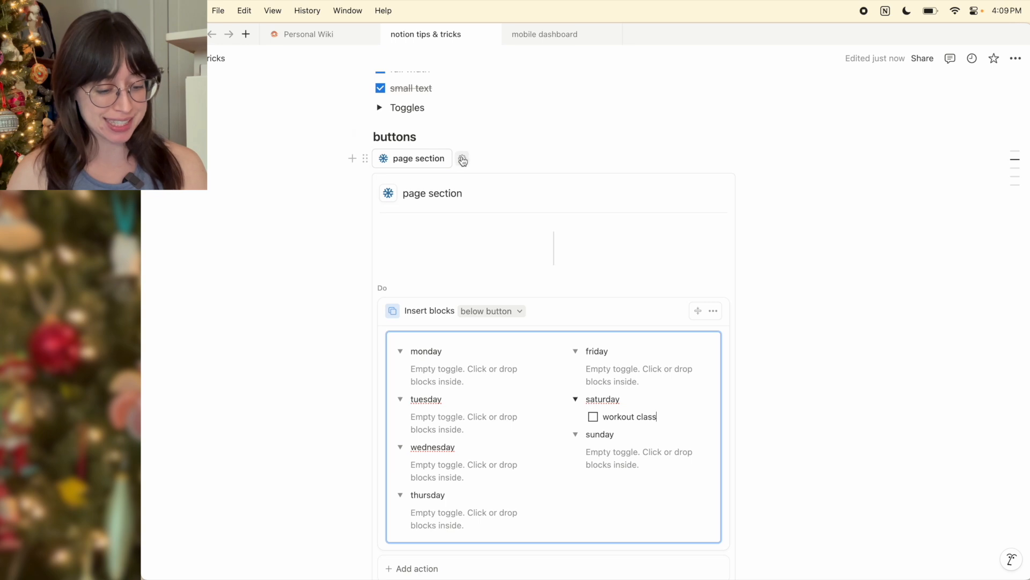
Run the edited "page section" button to insert the weekday toggles and check off "new page section".
click(463, 160)
click(424, 158)
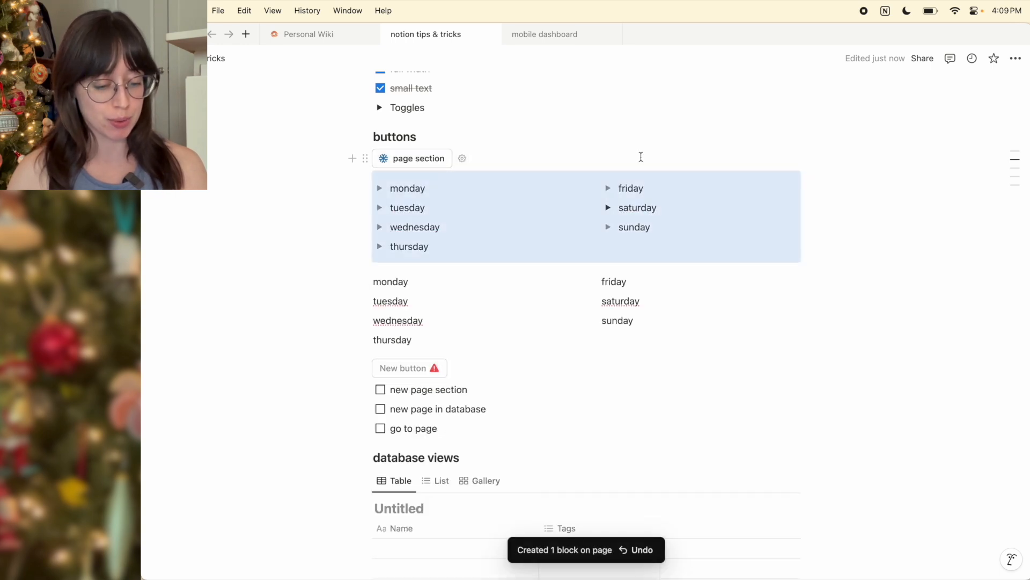
scroll(510, 269, down, 3)
click(443, 283)
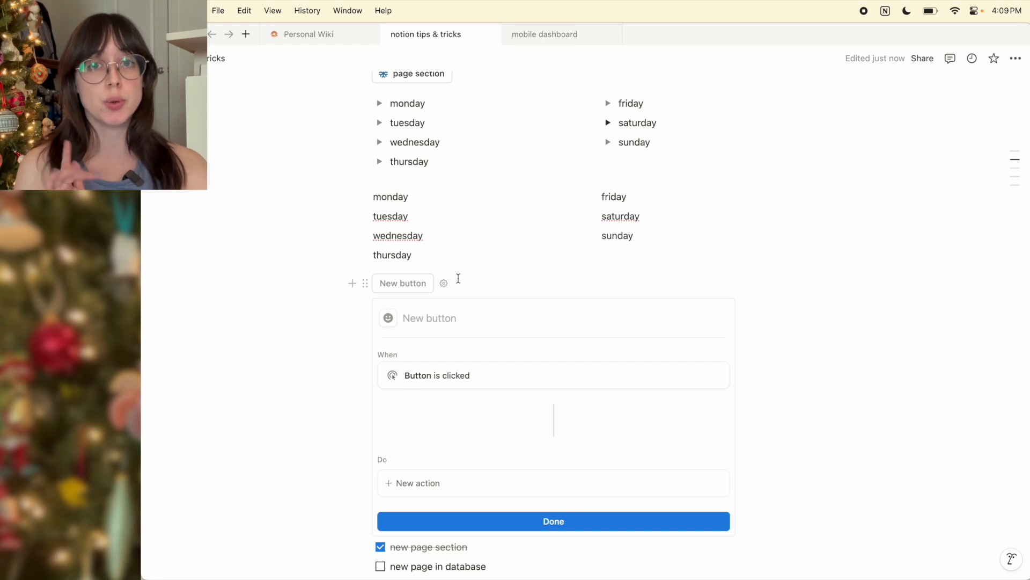
click(508, 272)
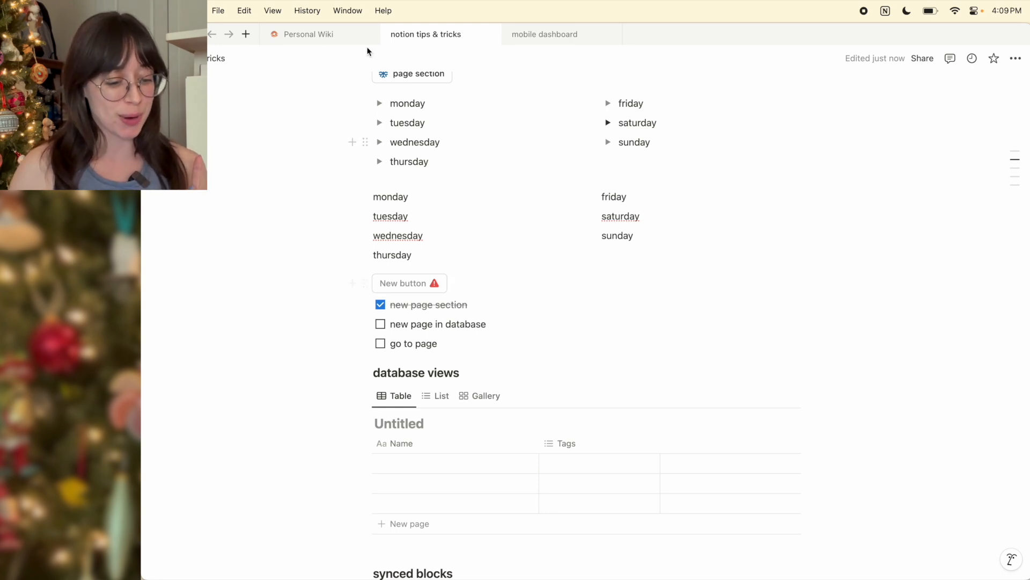
In the Finance Hub, run the Capital One and Pay Day buttons and review the Missing Info transactions, returning to the hub.
click(245, 34)
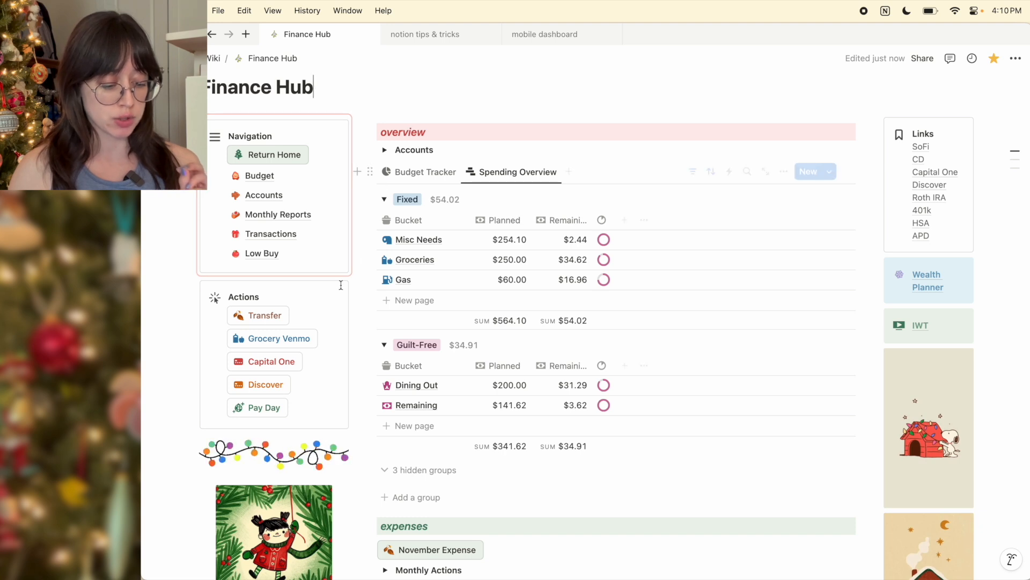
click(284, 362)
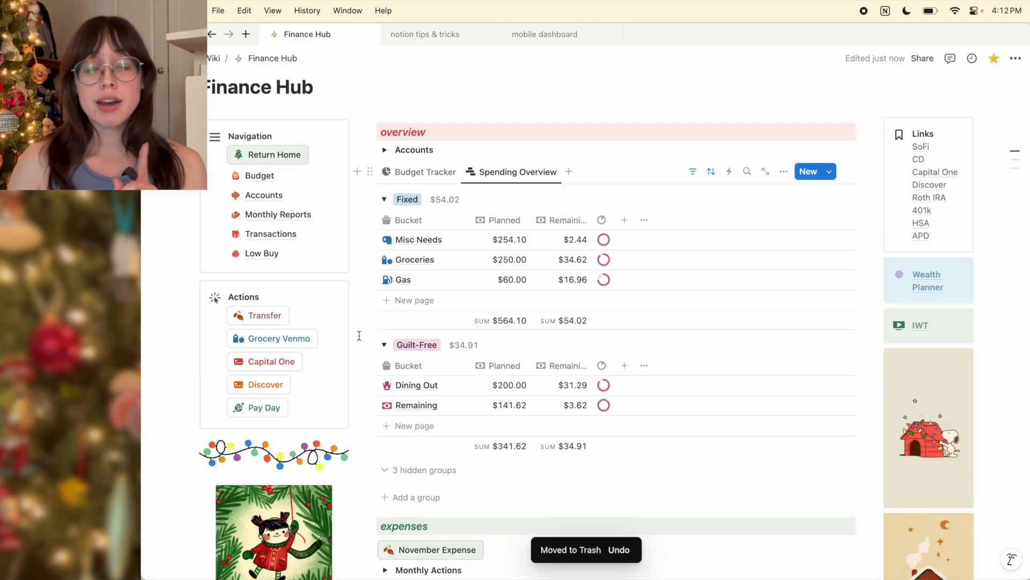
click(264, 409)
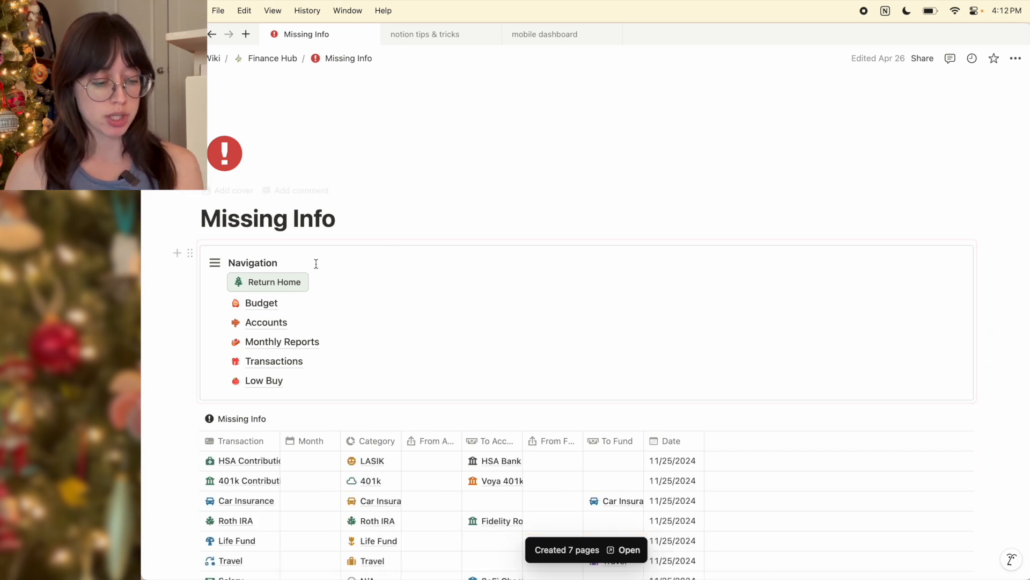
scroll(364, 200, down, 5)
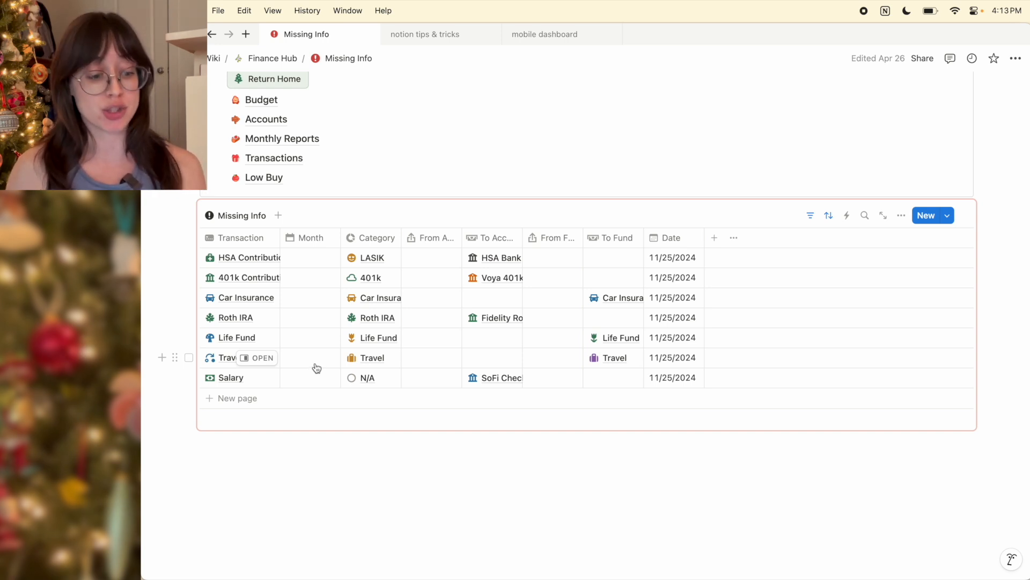
click(273, 58)
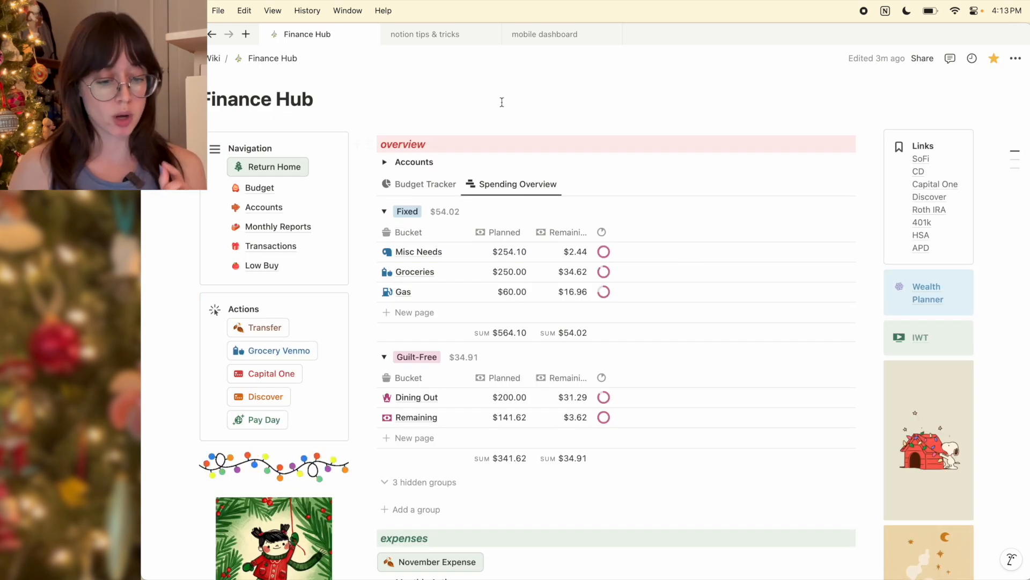
Back on notion tips & tricks, check off "new page in database" and make the unnamed button open the Planner page.
click(458, 36)
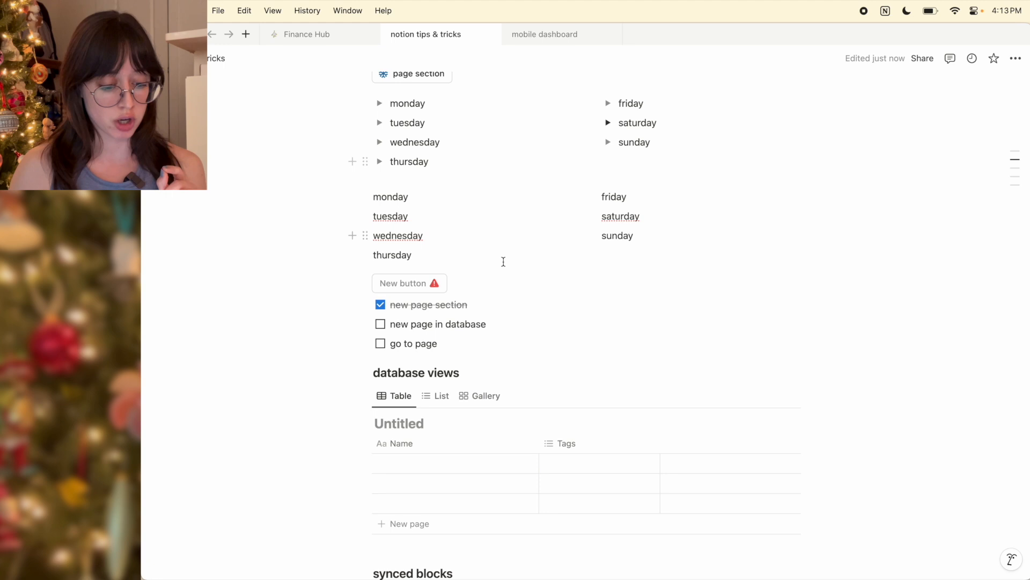
click(380, 324)
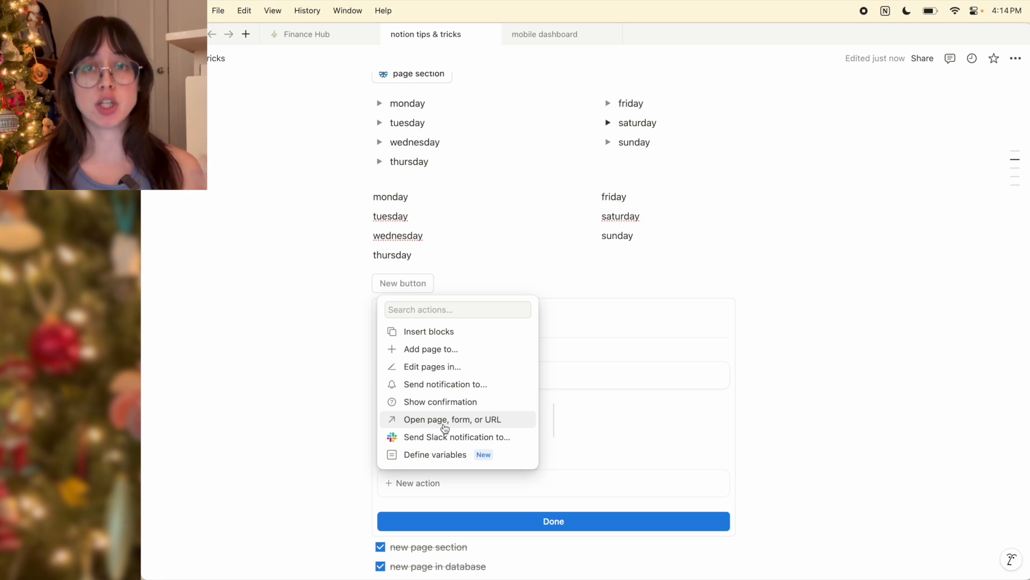
click(445, 424)
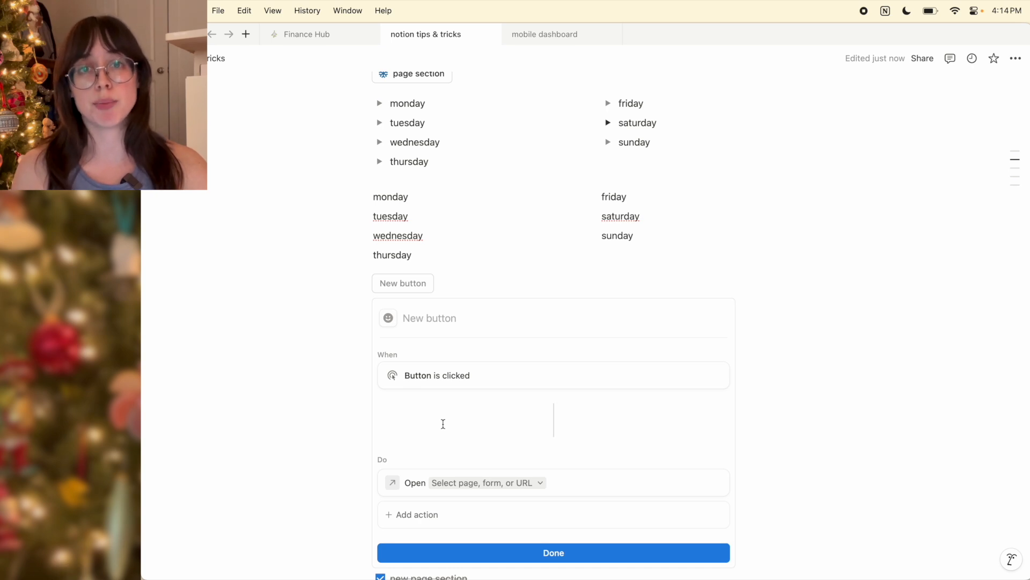
click(489, 483)
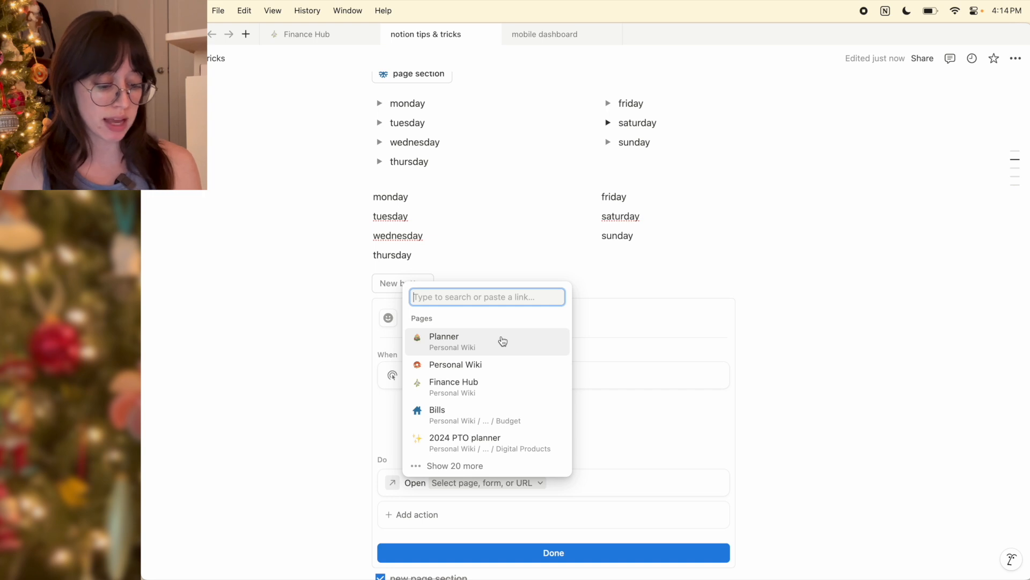
click(497, 345)
Name the new button "planner".
click(436, 320)
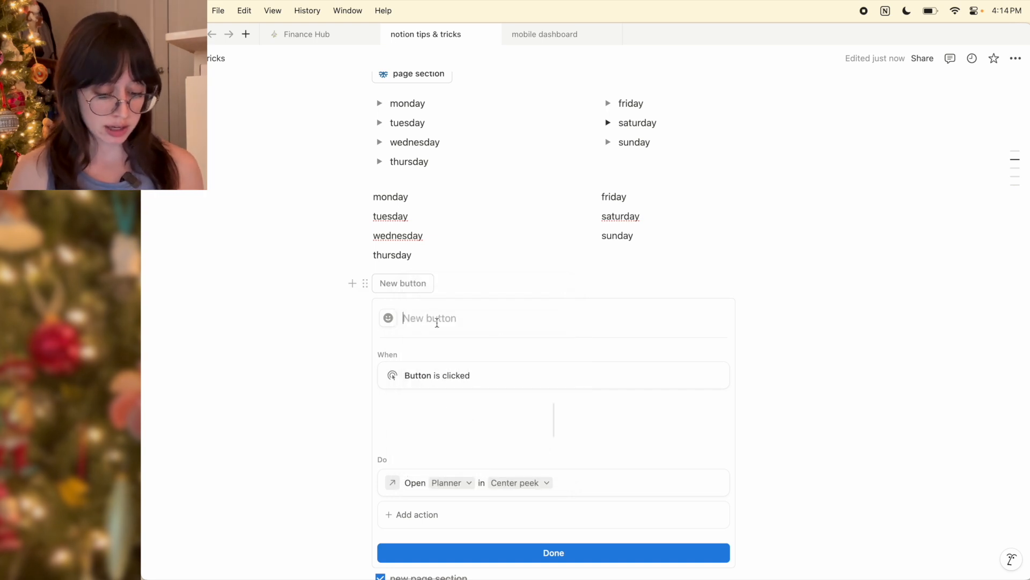
text(planner)
key(BackSpace)
key(BackSpace)
key(BackSpace)
key(BackSpace)
text(nner)
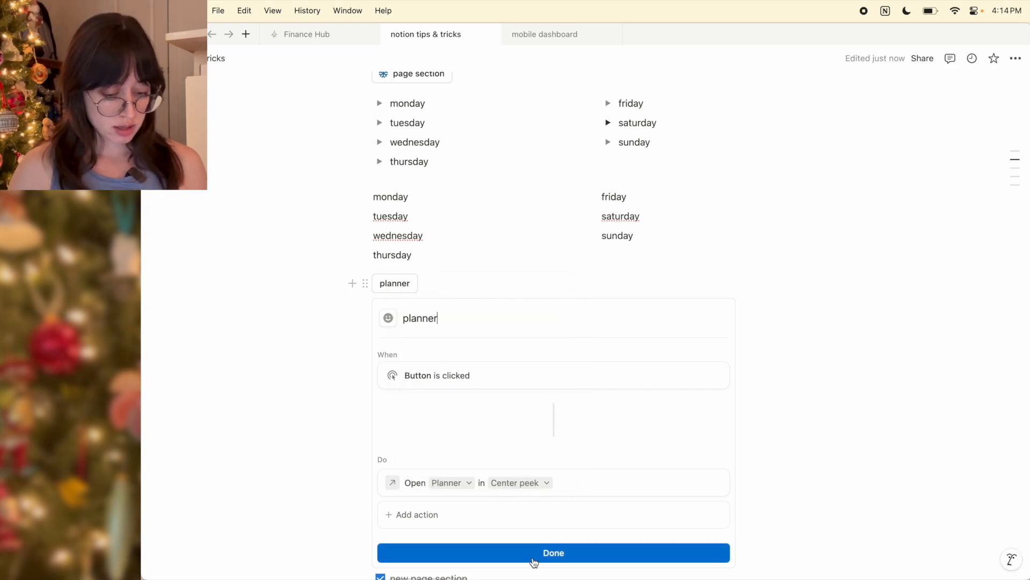
Save the planner button with Center peek as its opening mode and test it by opening and closing the Planner page.
click(536, 482)
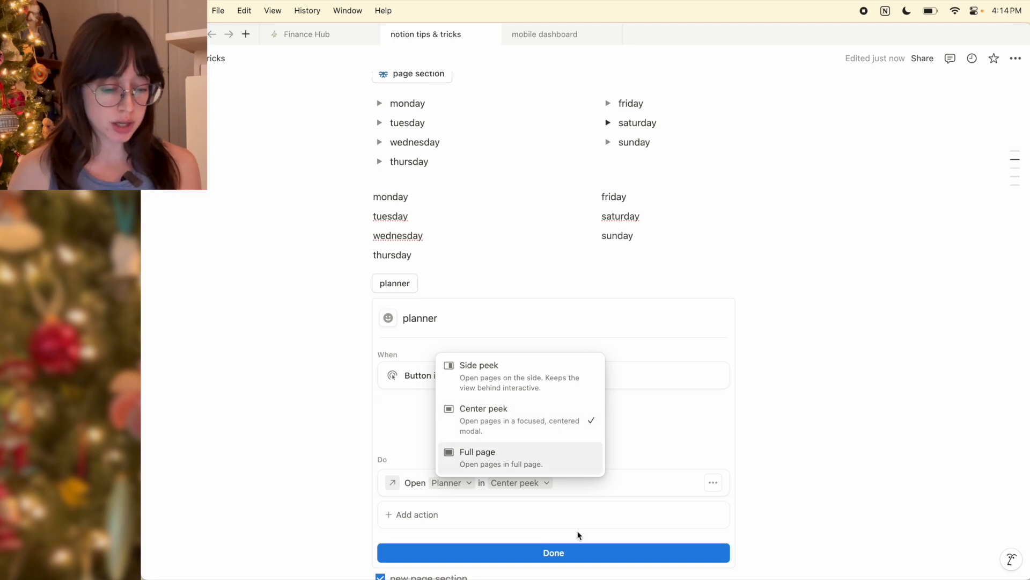
click(563, 552)
click(544, 552)
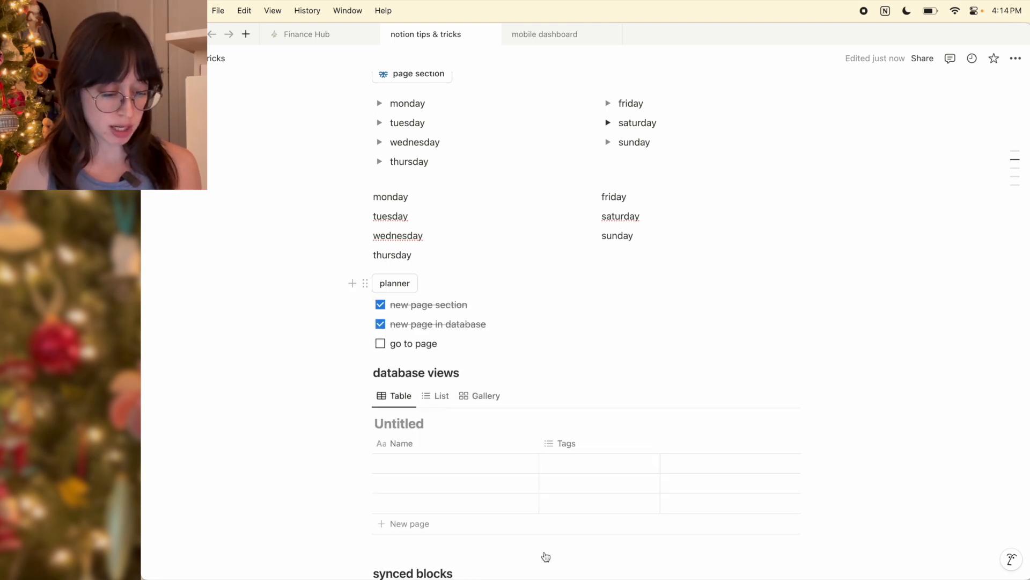
click(385, 283)
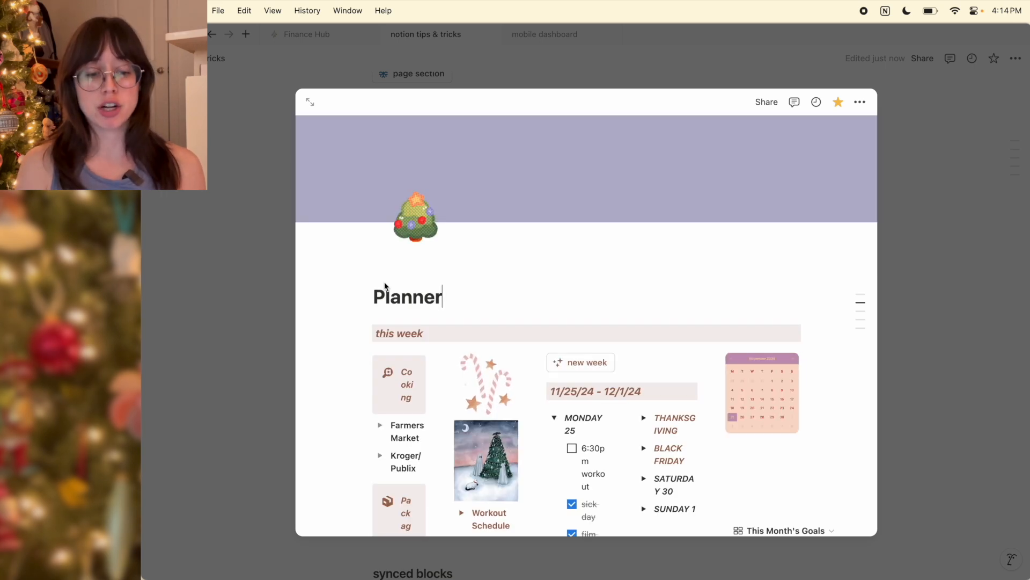
key(Escape)
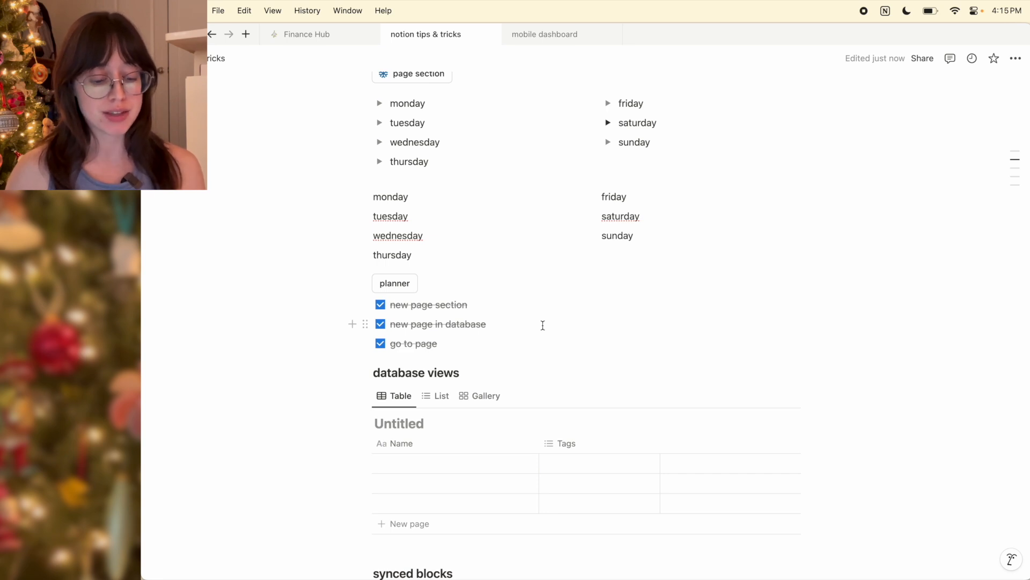
Start adding a database block on a new line under the "database views" heading, comparing the inline and full-page options.
scroll(543, 325, down, 5)
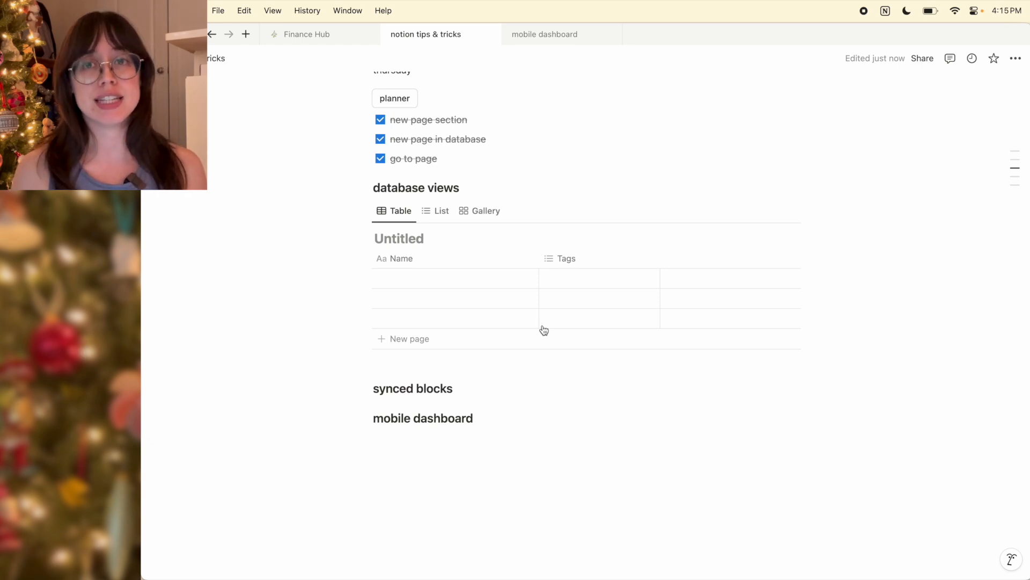
click(460, 187)
key(Return)
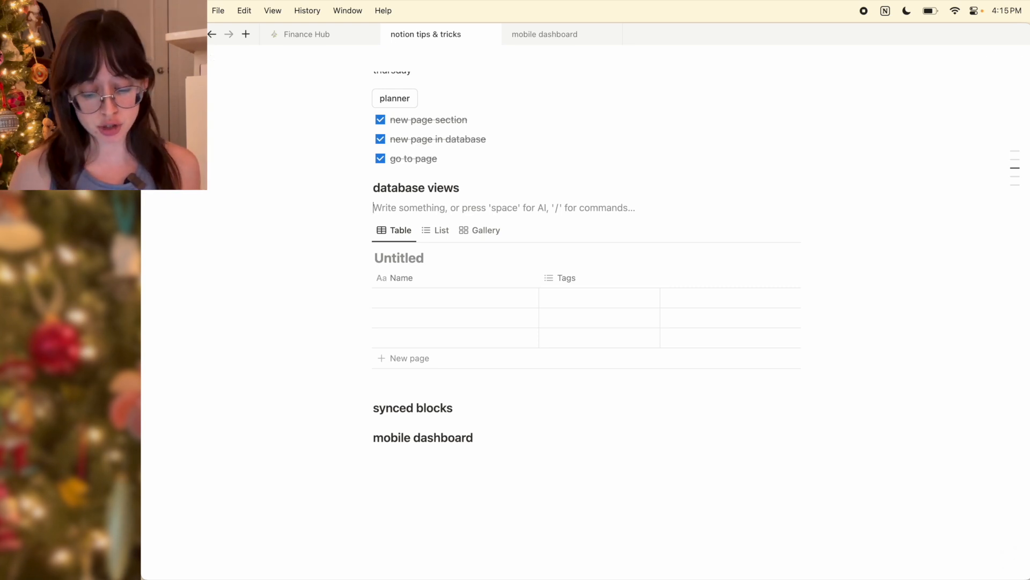
text(/)
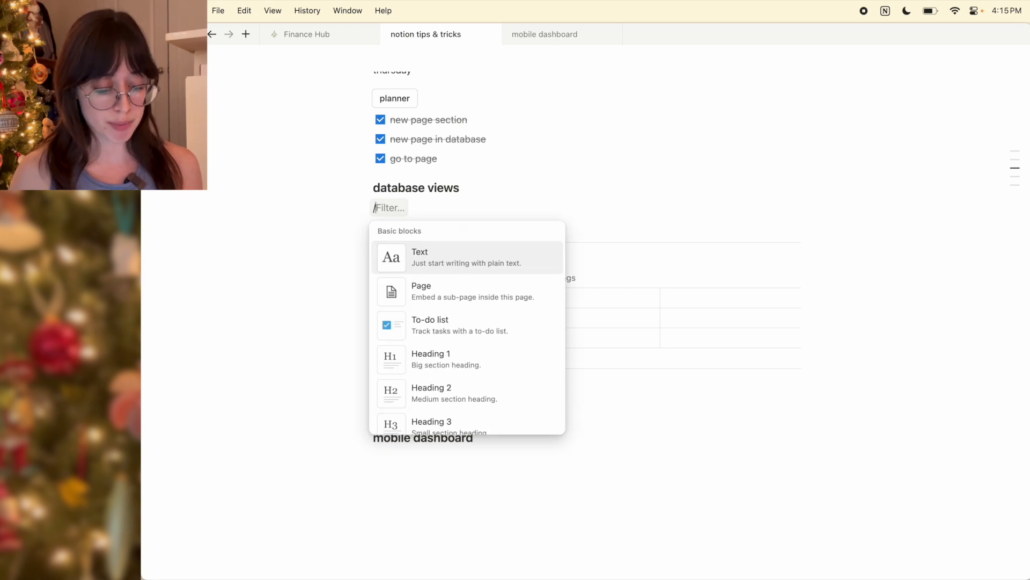
text(data)
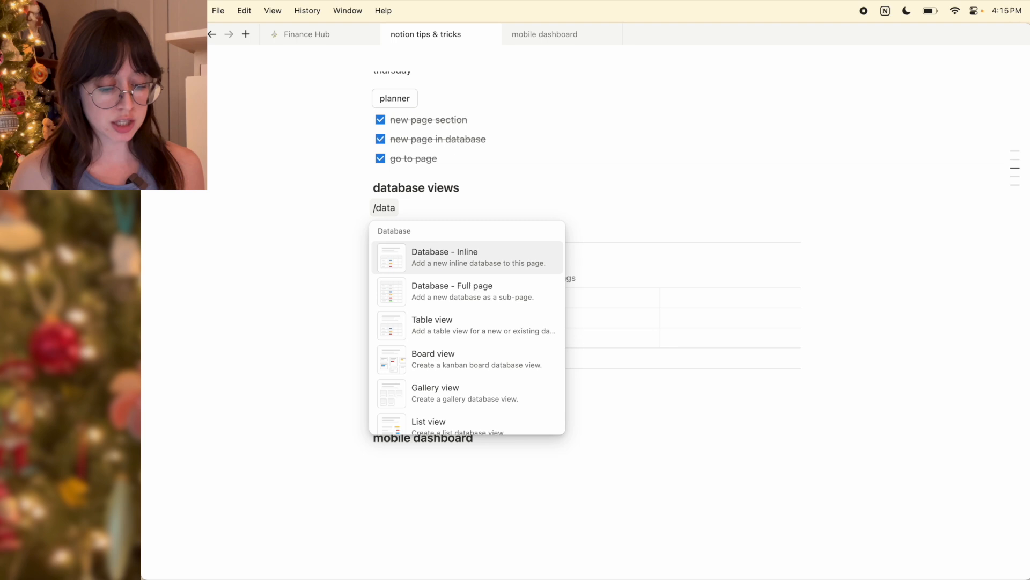
key(Down)
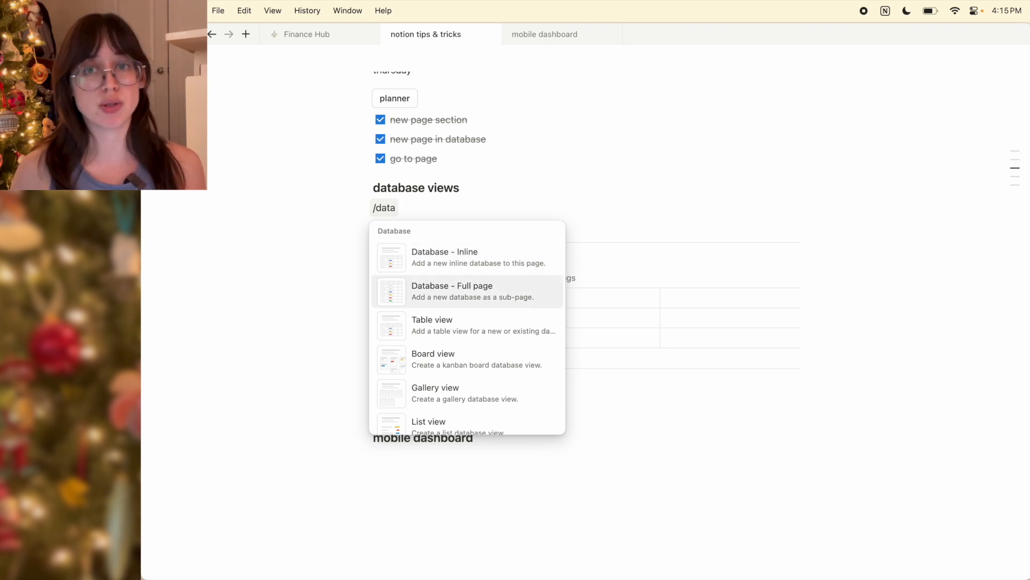
key(Up)
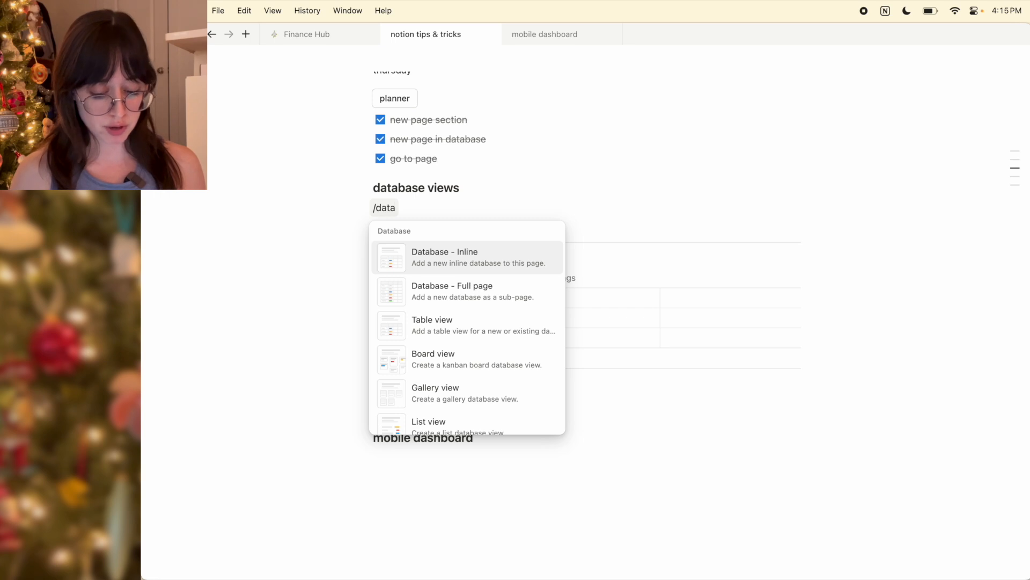
key(Return)
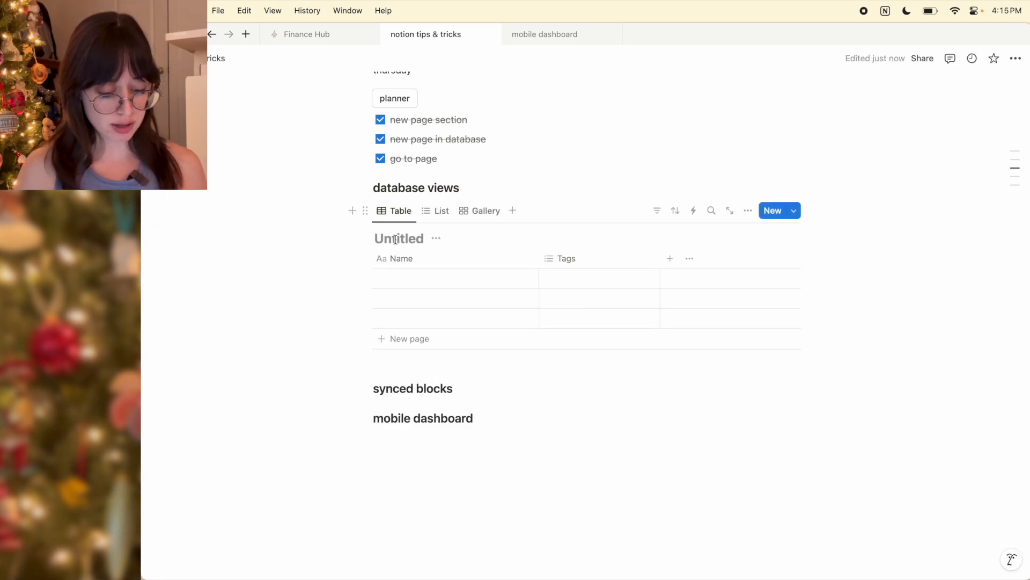
Title the untitled database "video practice" and name its three rows "lsjdflk", "sdlkfjsd" and "sdlfkjsld".
text(video practice)
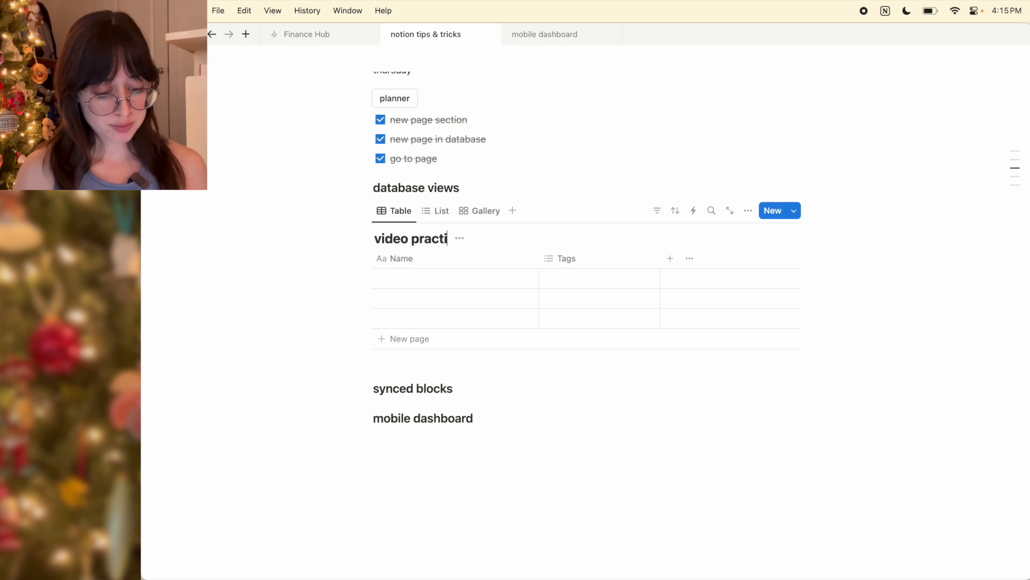
click(413, 283)
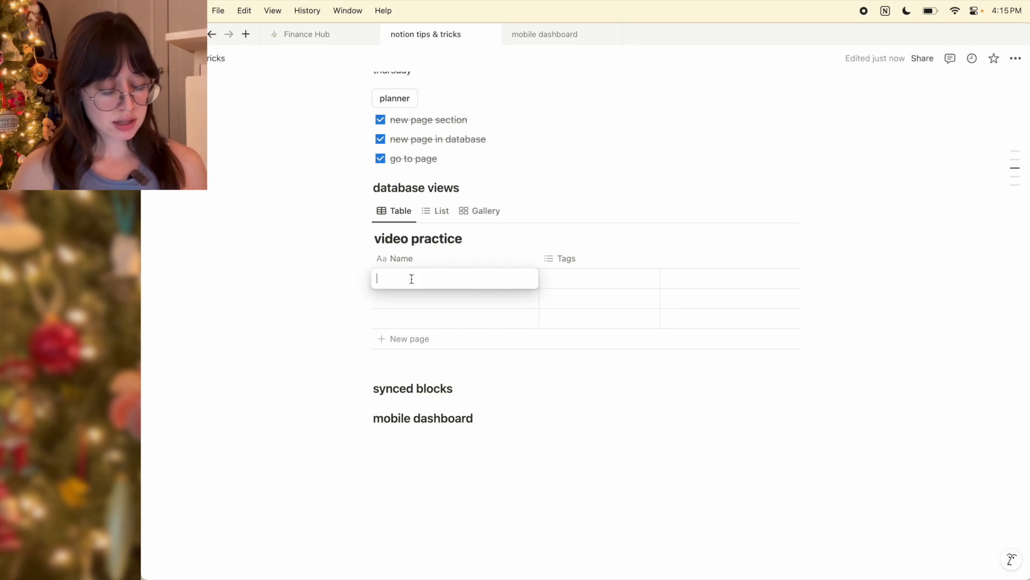
text(lsjdflk)
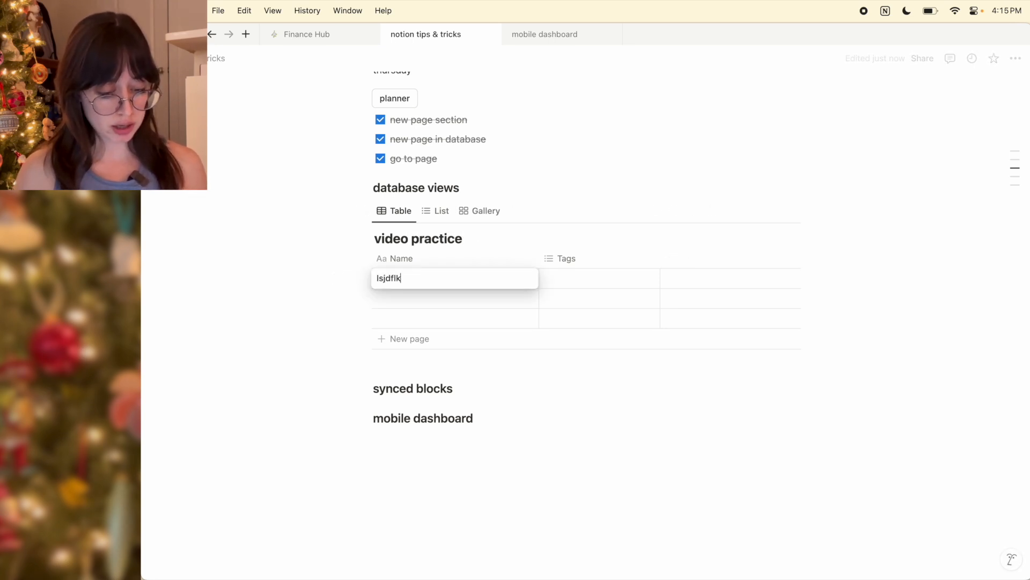
key(Tab)
click(426, 299)
text(sdlkfjsd)
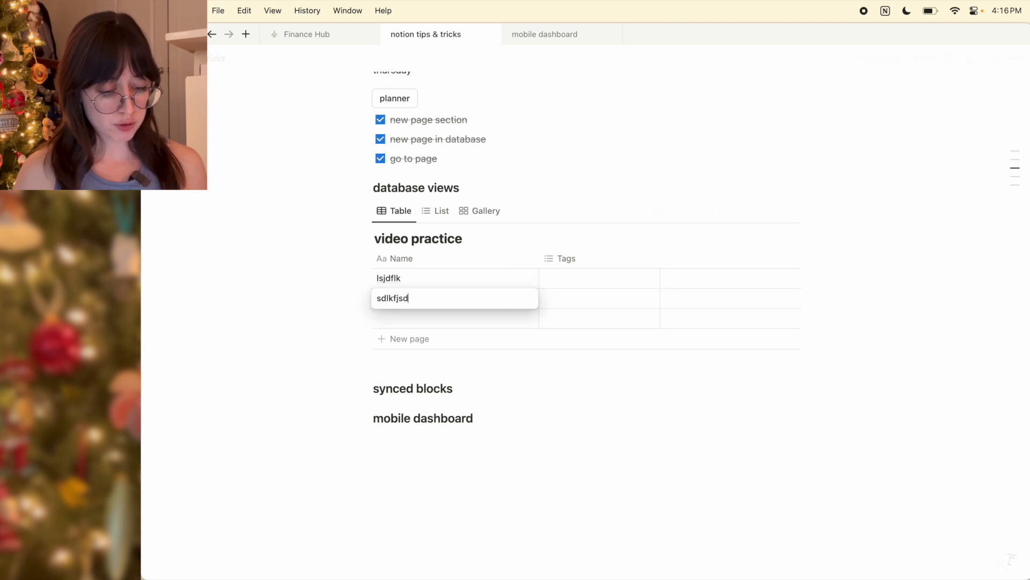
click(416, 318)
click(416, 318)
text(sdlfkjsld)
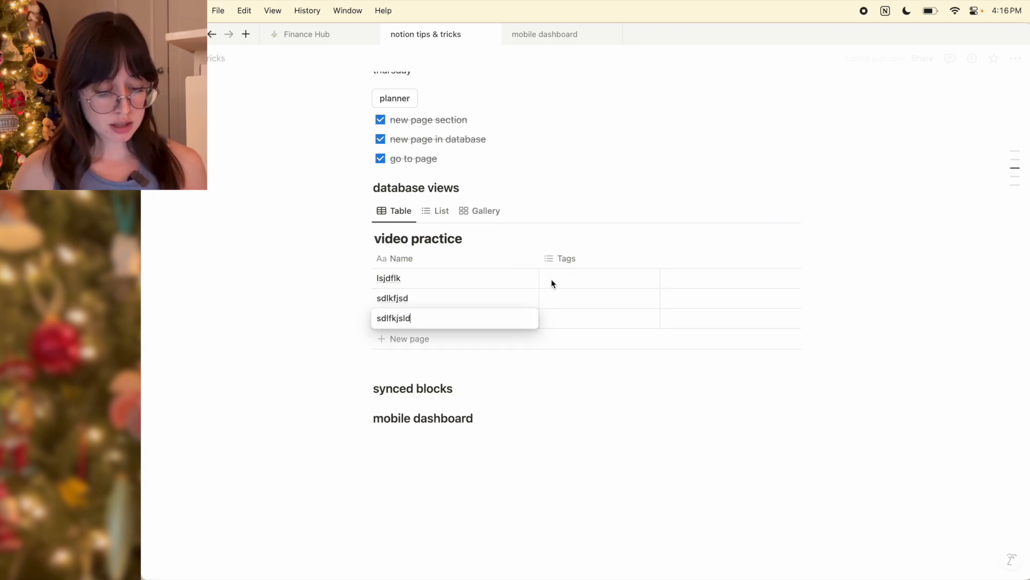
Create the tag "1" for the first row and enter the tag "2" for the second row.
key(Escape)
click(566, 280)
text(1)
key(Return)
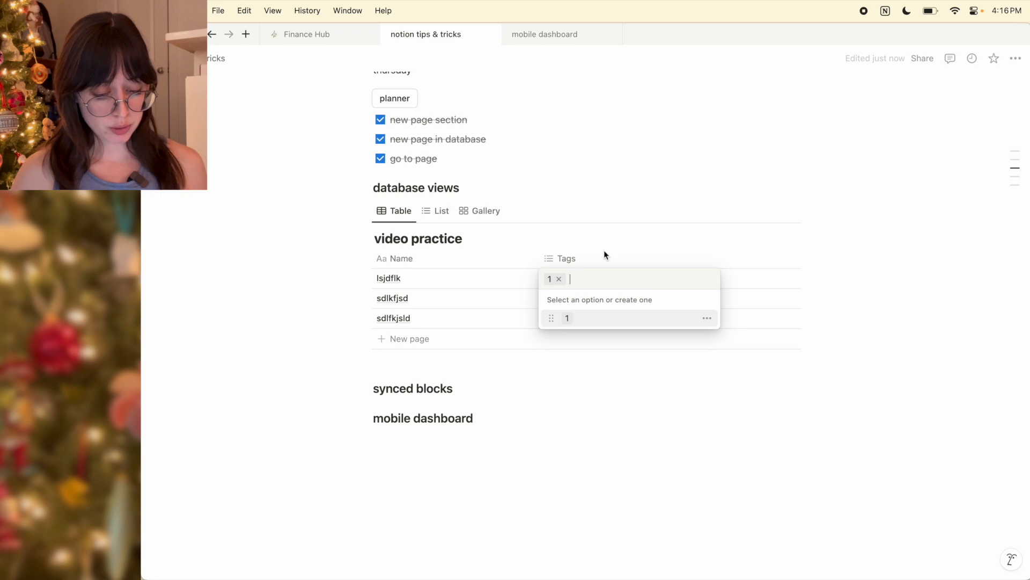
key(Escape)
click(570, 299)
text(2)
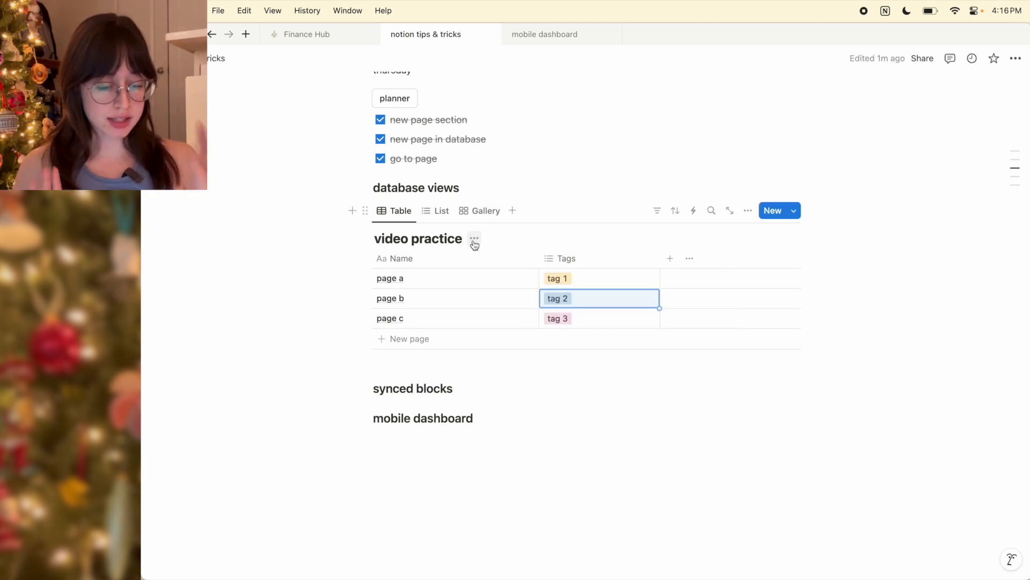
Hide the database title and turn off the vertical lines in the Table view's layout.
click(473, 240)
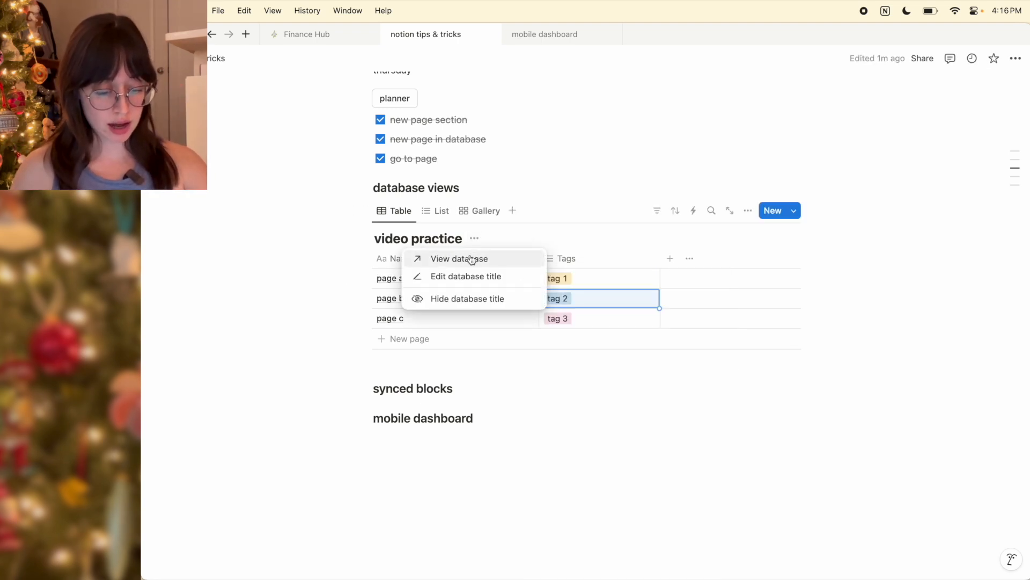
click(491, 309)
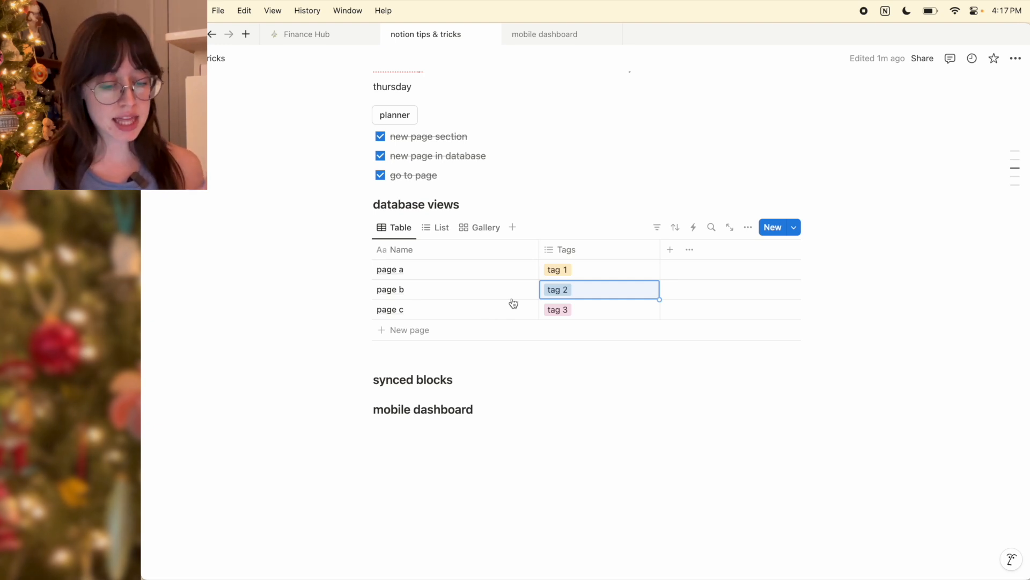
click(749, 227)
click(907, 295)
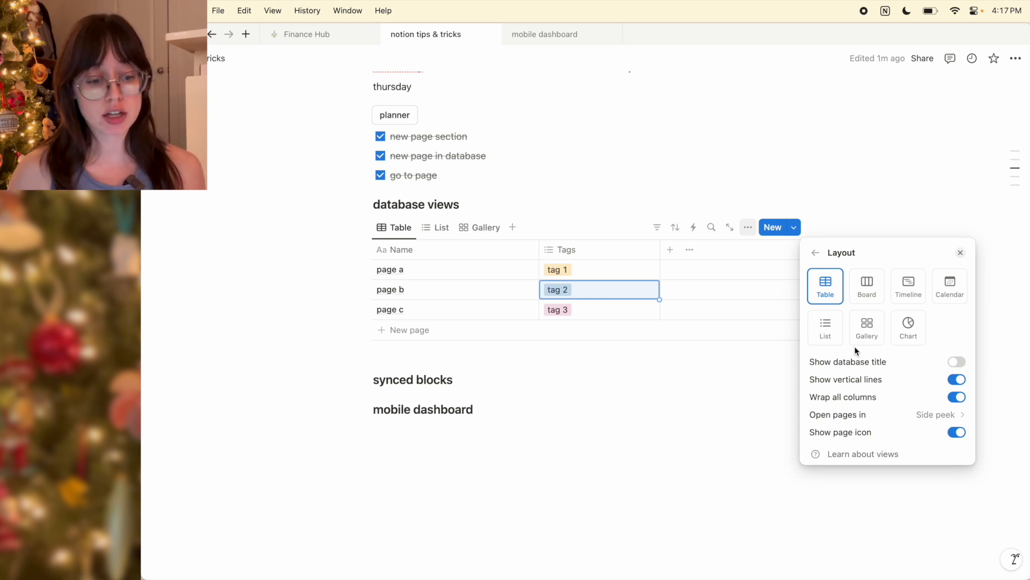
click(958, 380)
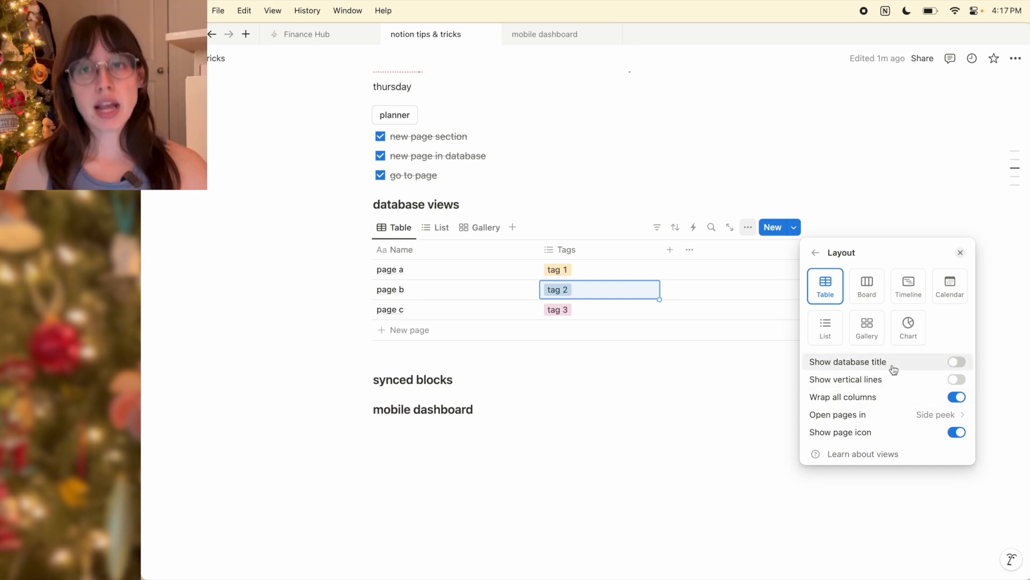
Keep Side peek as the way pages open in the Table view, and test it by opening and closing page a.
click(903, 415)
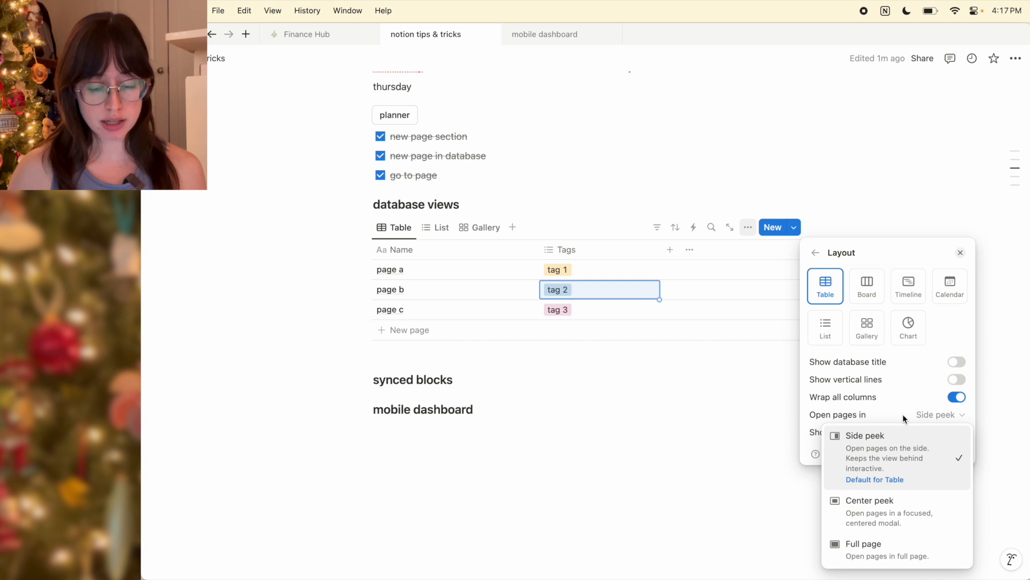
click(910, 473)
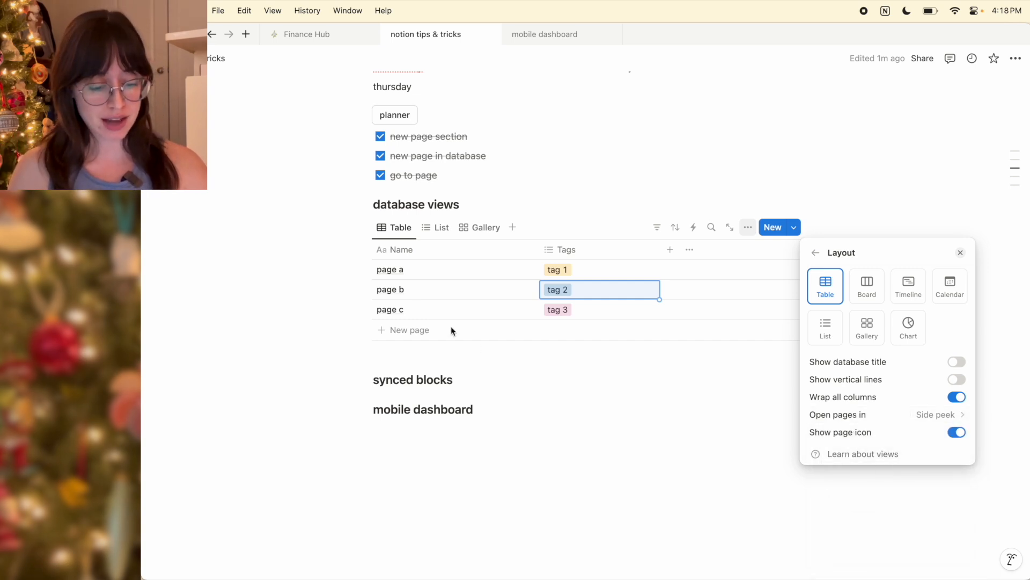
key(Escape)
click(511, 270)
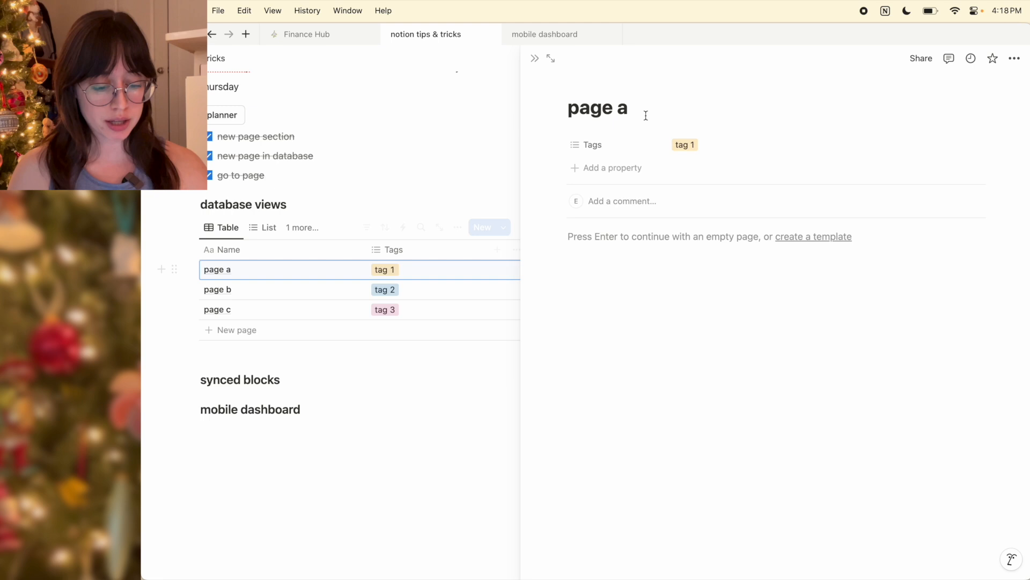
click(535, 59)
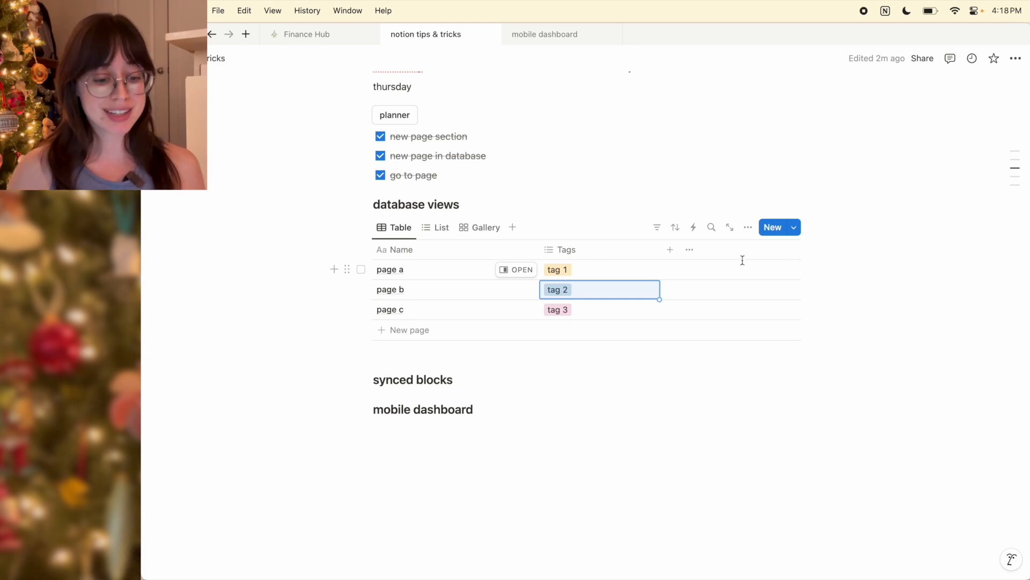
Copy the planner button, paste it into the content of page a, and close the page.
scroll(443, 157, up, 2)
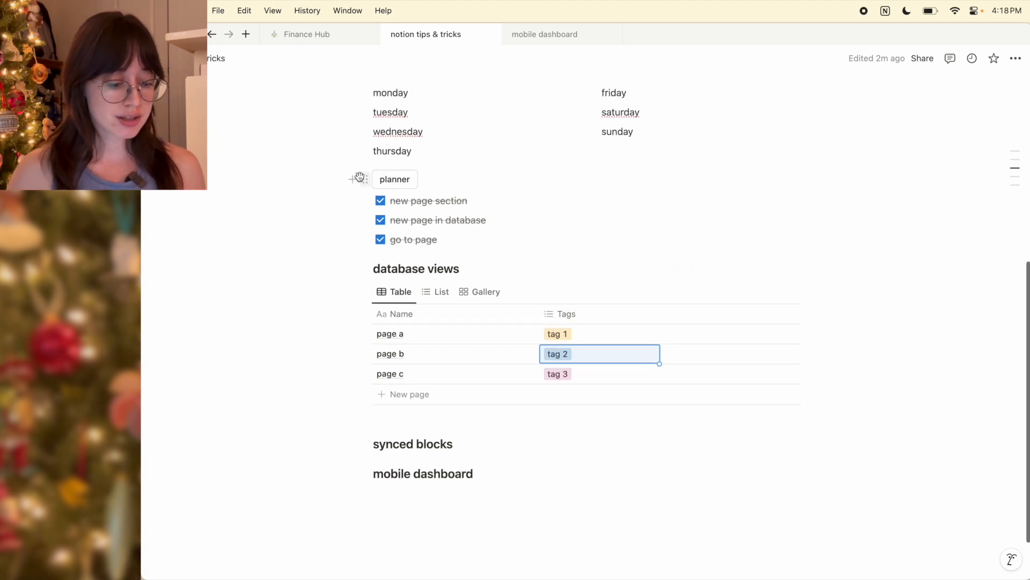
click(364, 179)
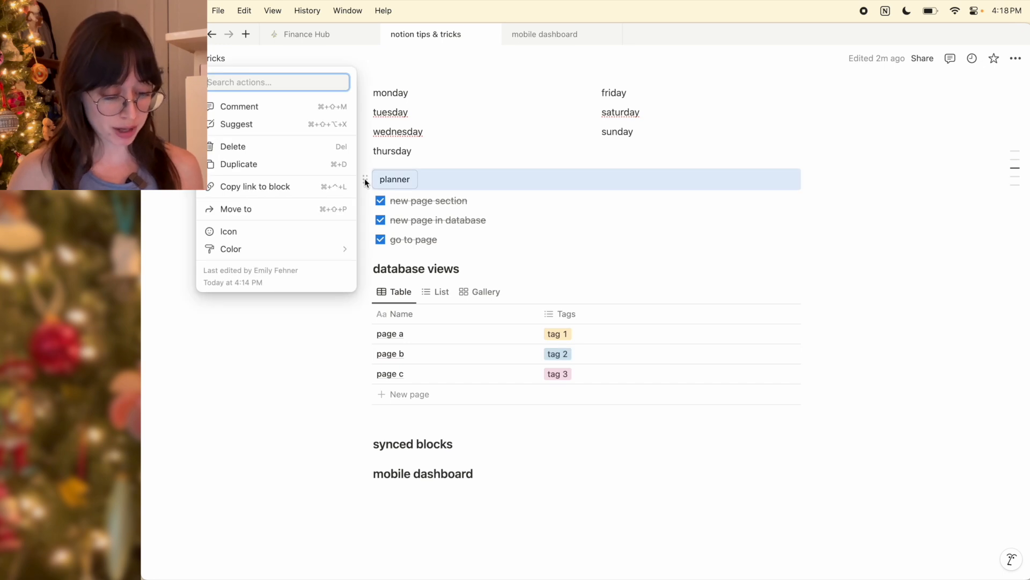
key(Escape)
click(518, 334)
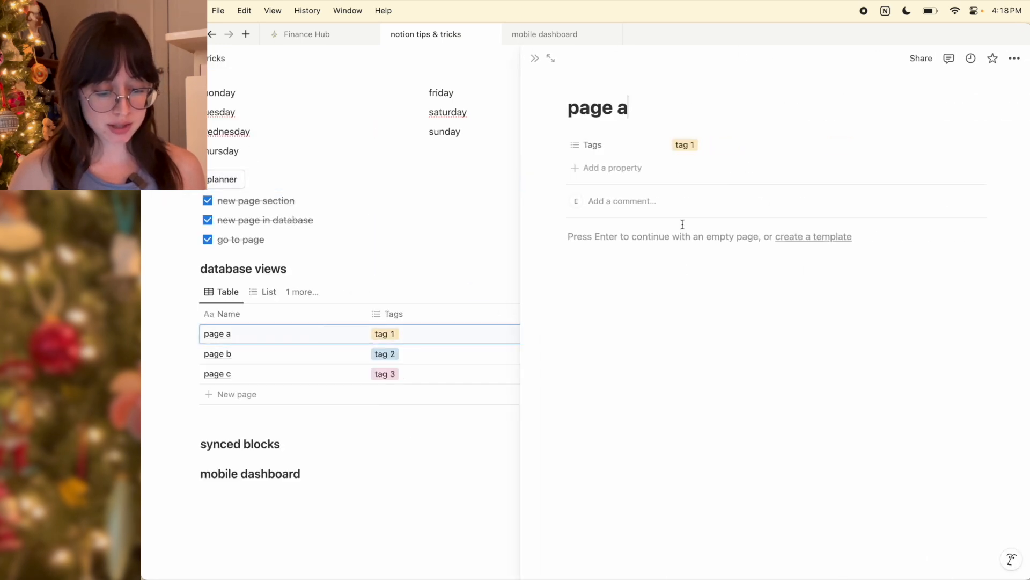
click(683, 224)
key(super+v)
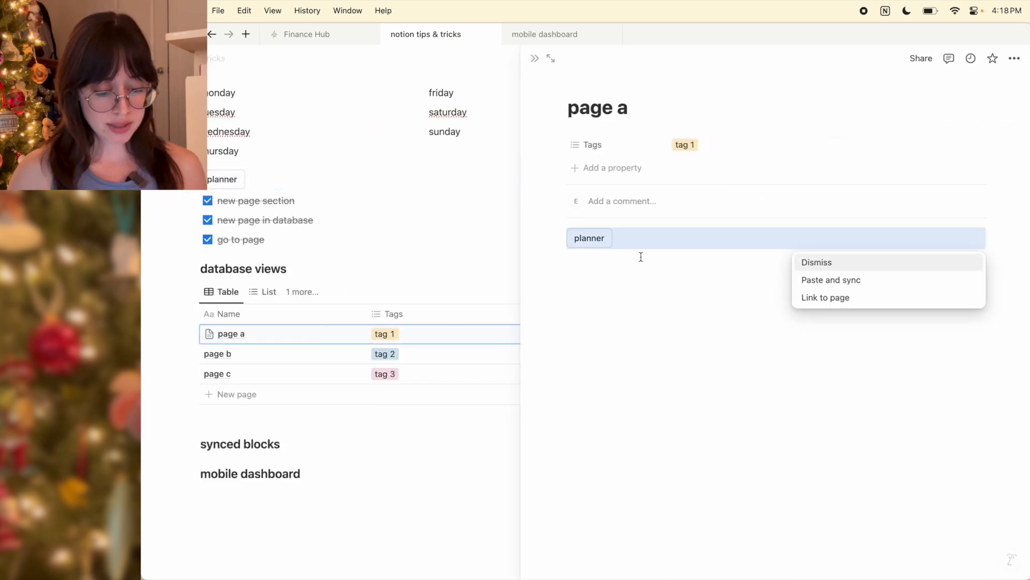
click(821, 280)
click(514, 256)
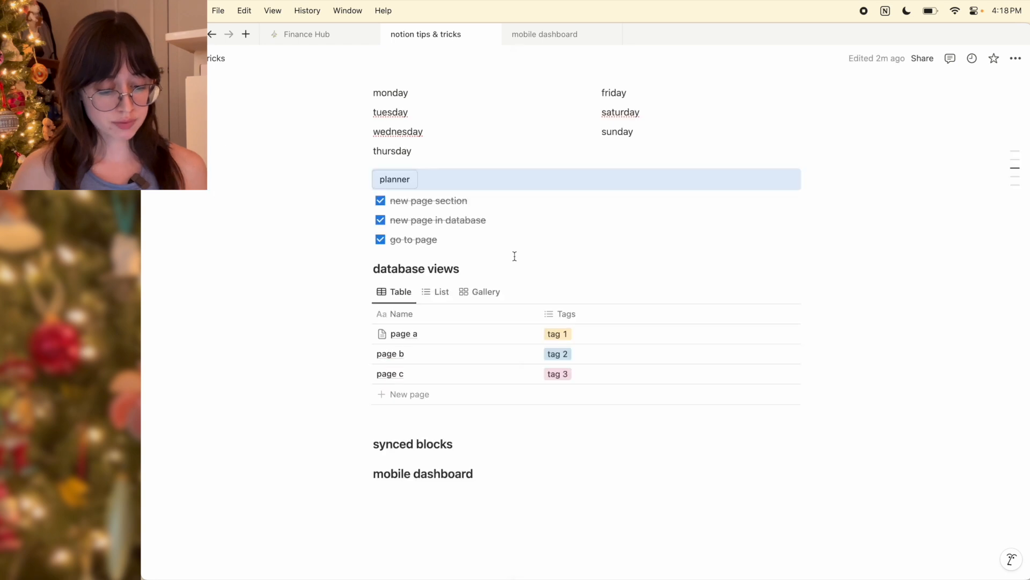
Compare the List and Table views, then hide the database title and the page icons in the List view's layout.
click(432, 293)
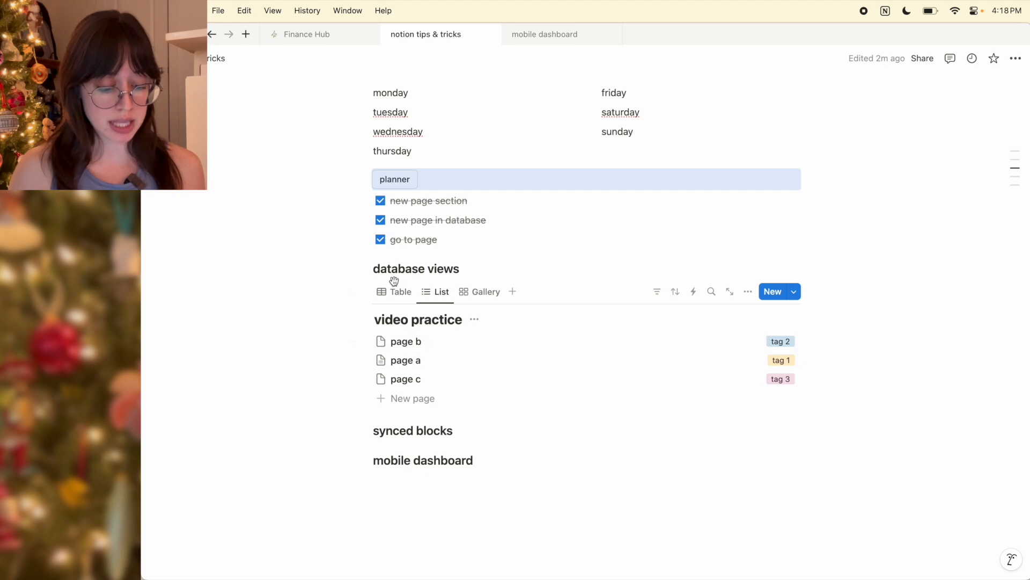
click(400, 293)
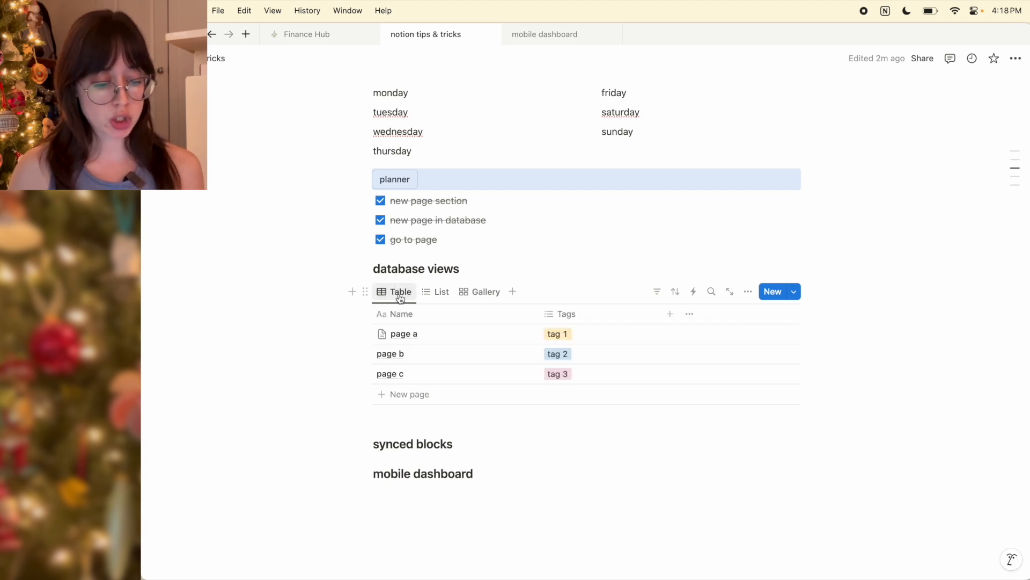
click(437, 294)
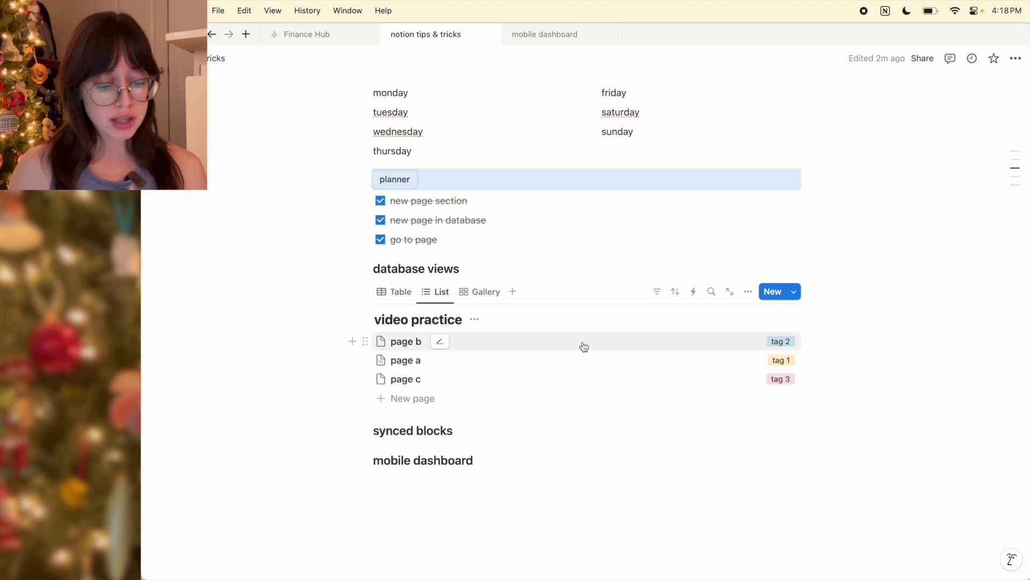
click(748, 291)
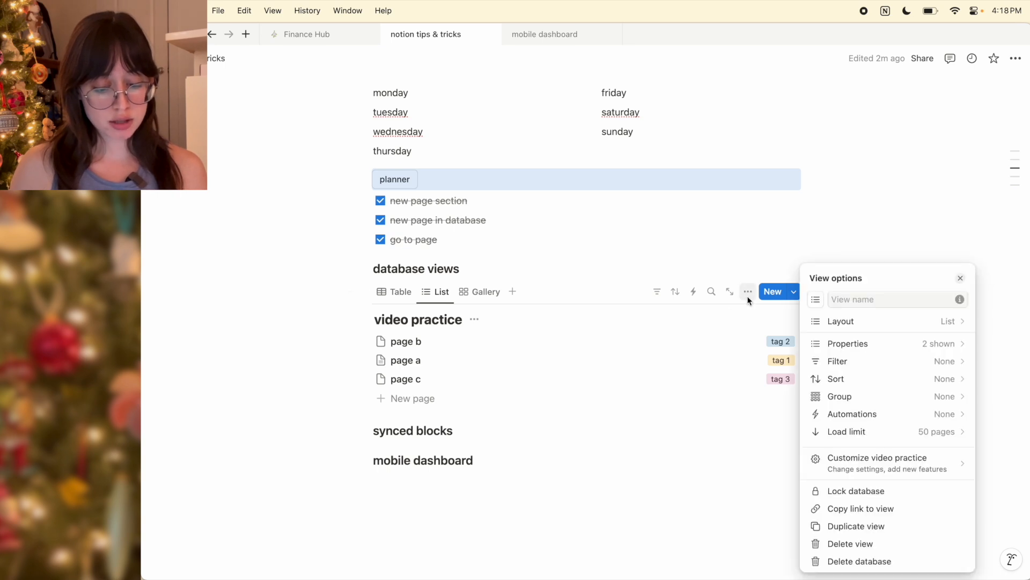
click(882, 322)
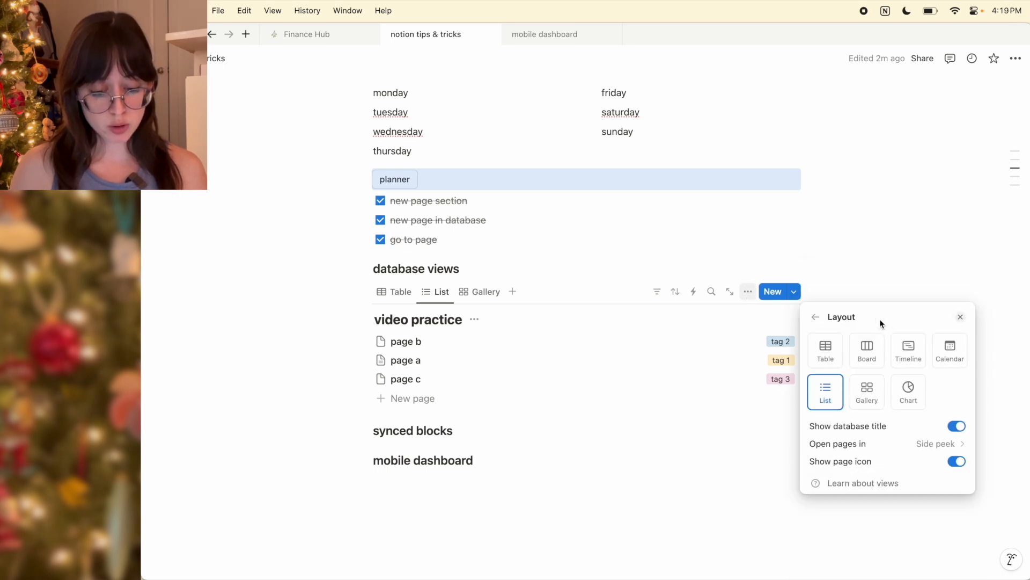
click(957, 429)
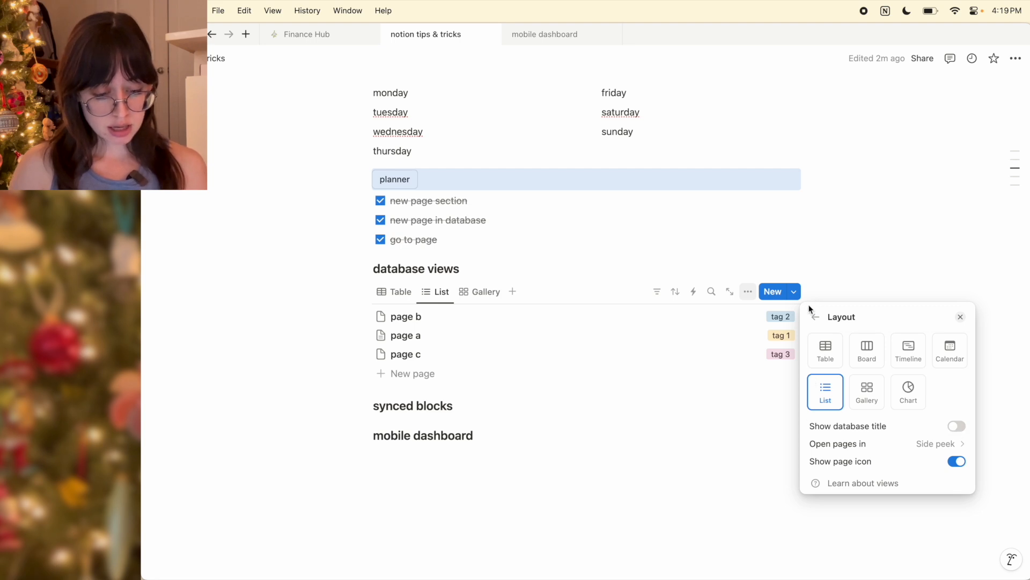
click(958, 464)
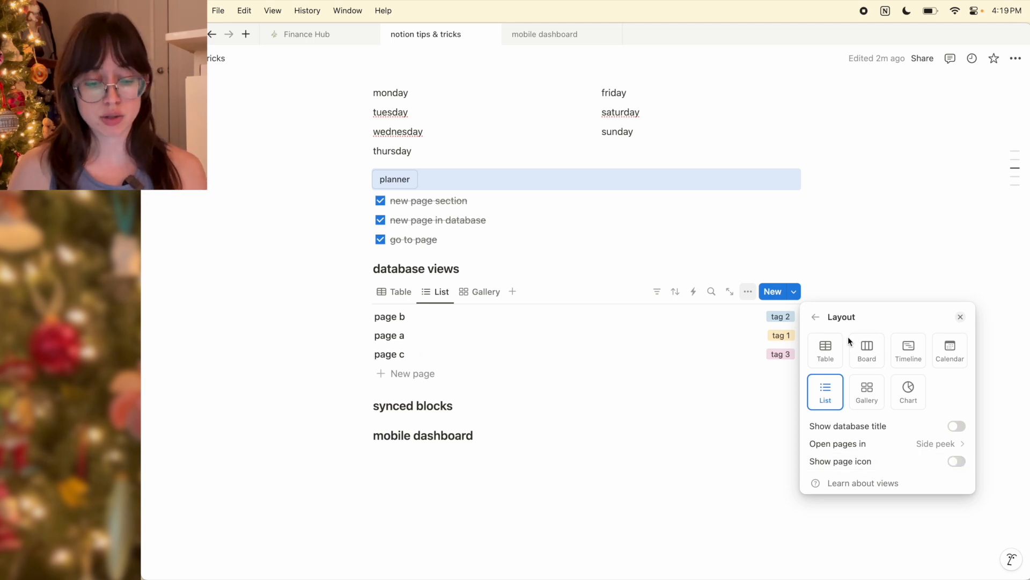
click(816, 317)
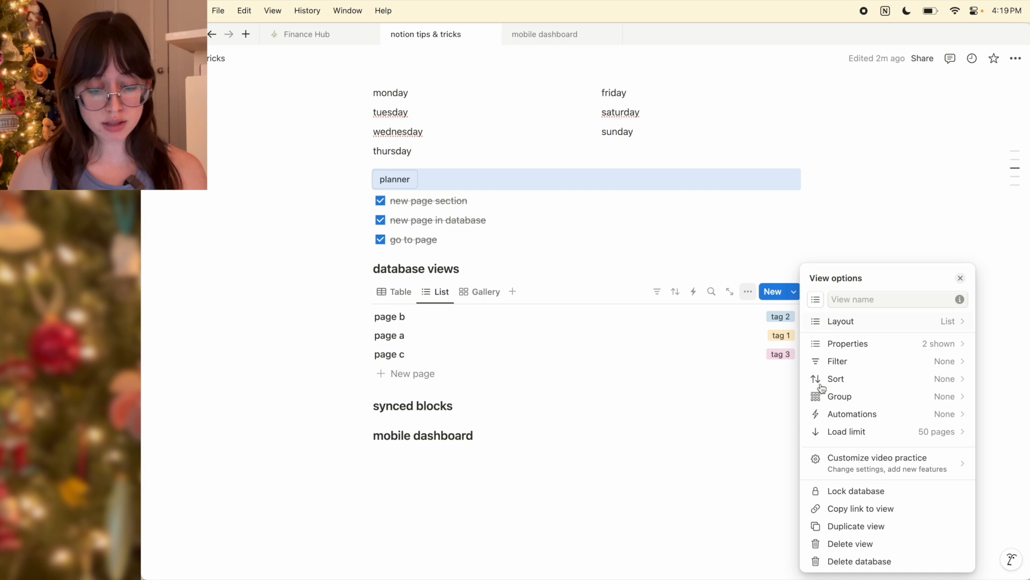
Reorder the List view's properties so that Tags comes before Name.
click(879, 349)
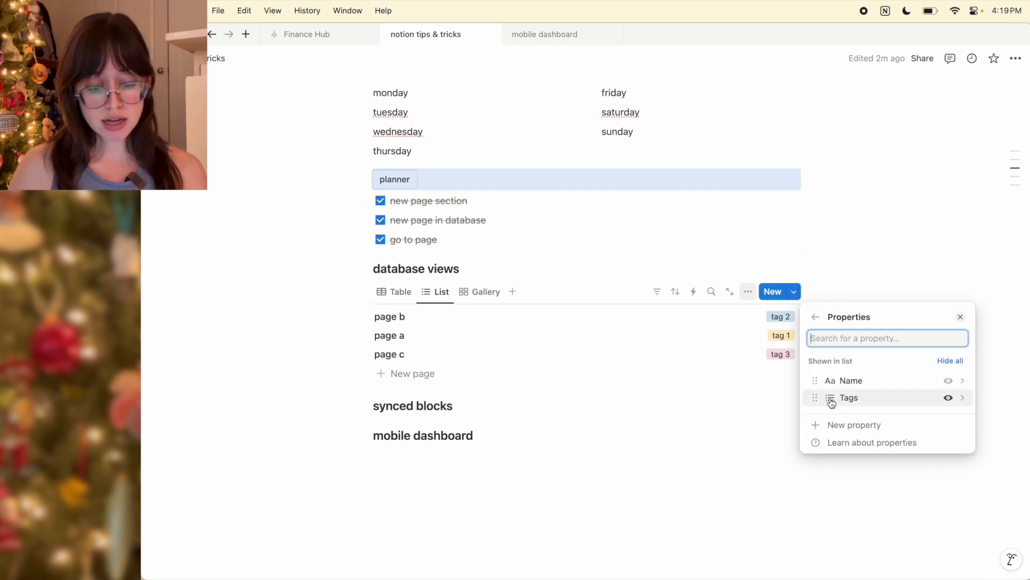
drag(831, 402, 830, 389)
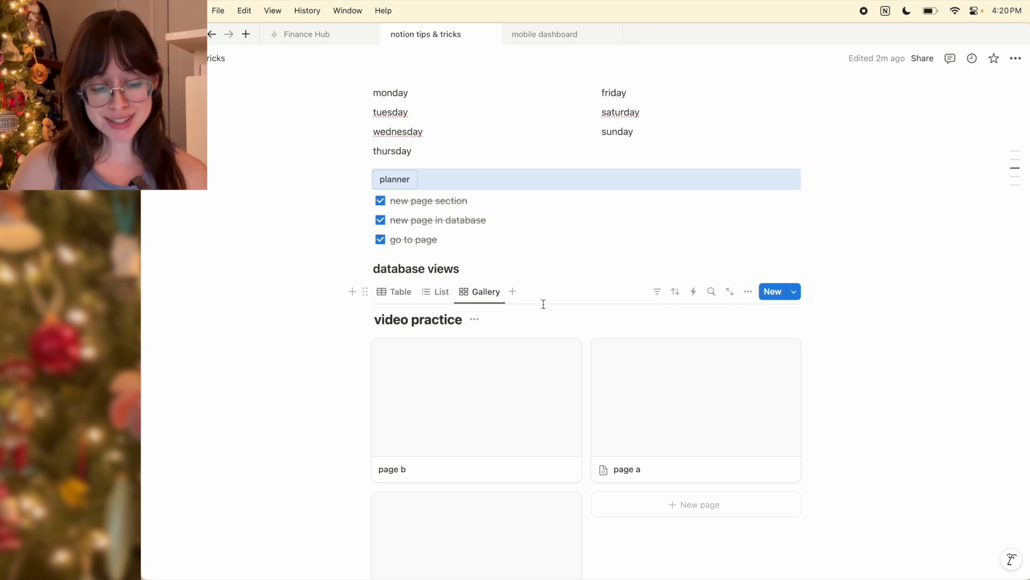
Add a Formula property to the database from the Table view, keeping its default name.
click(395, 294)
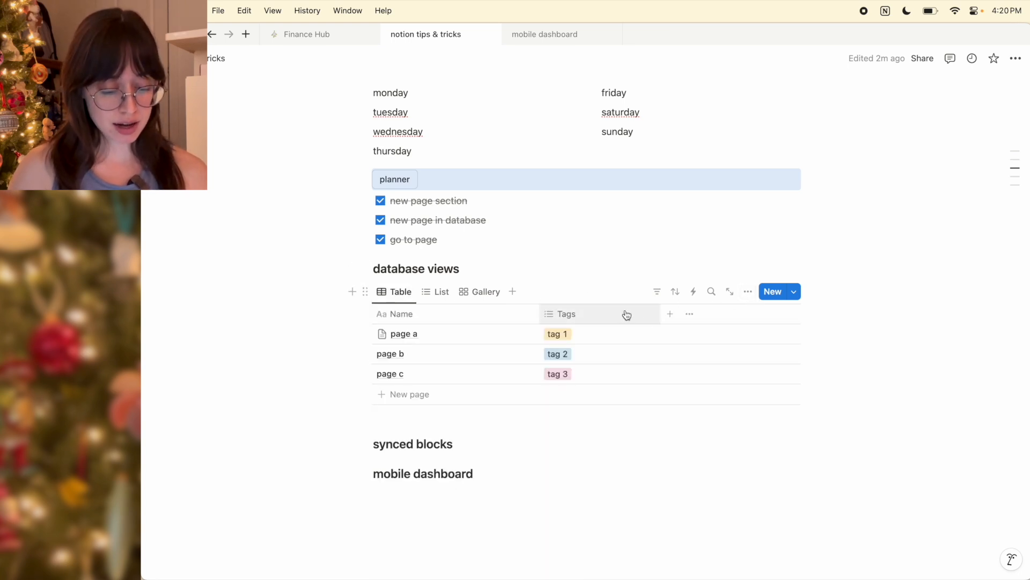
click(668, 315)
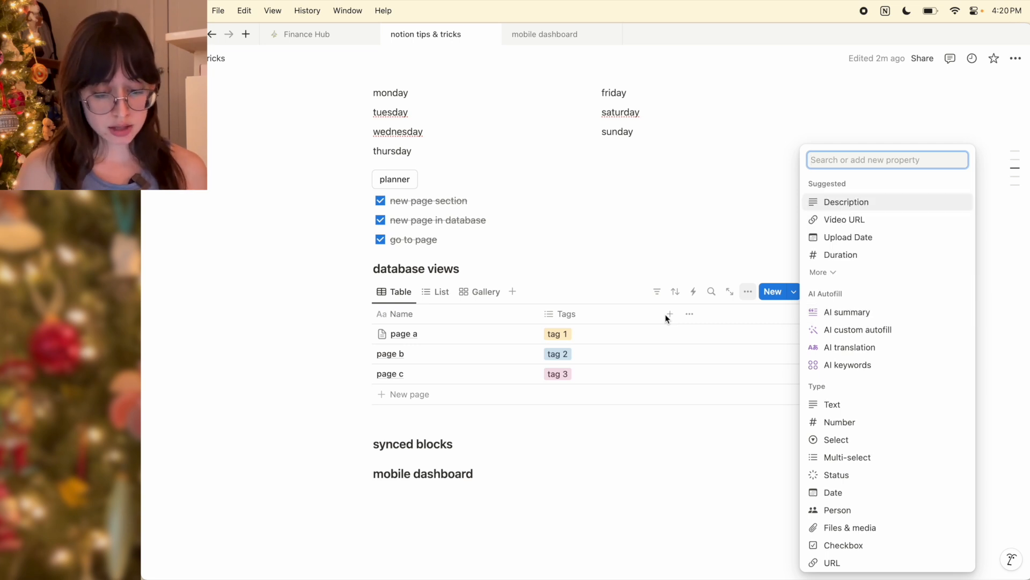
text(for)
key(Return)
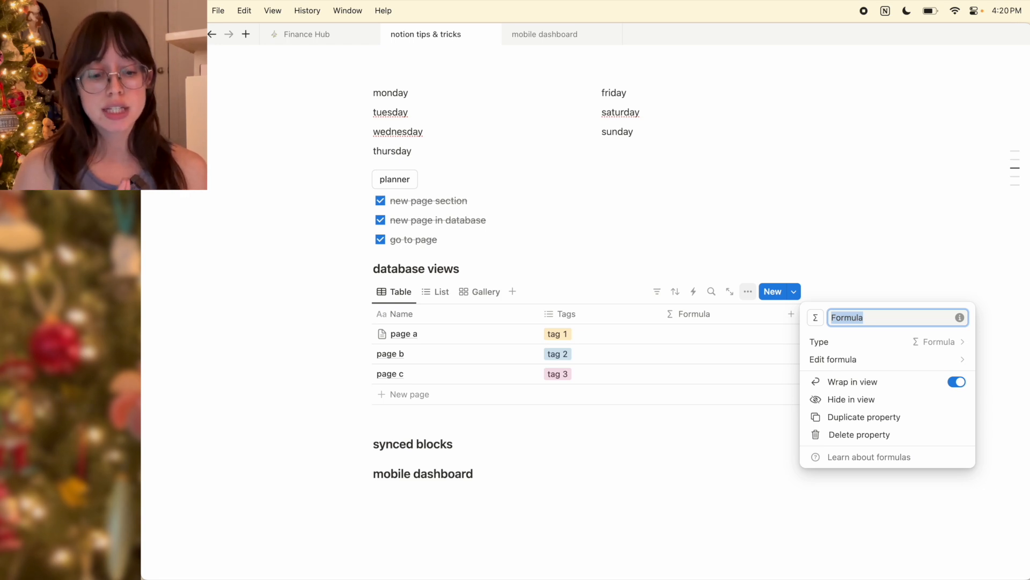
In the Gallery view, hide the database title and set the card size to Small.
click(476, 297)
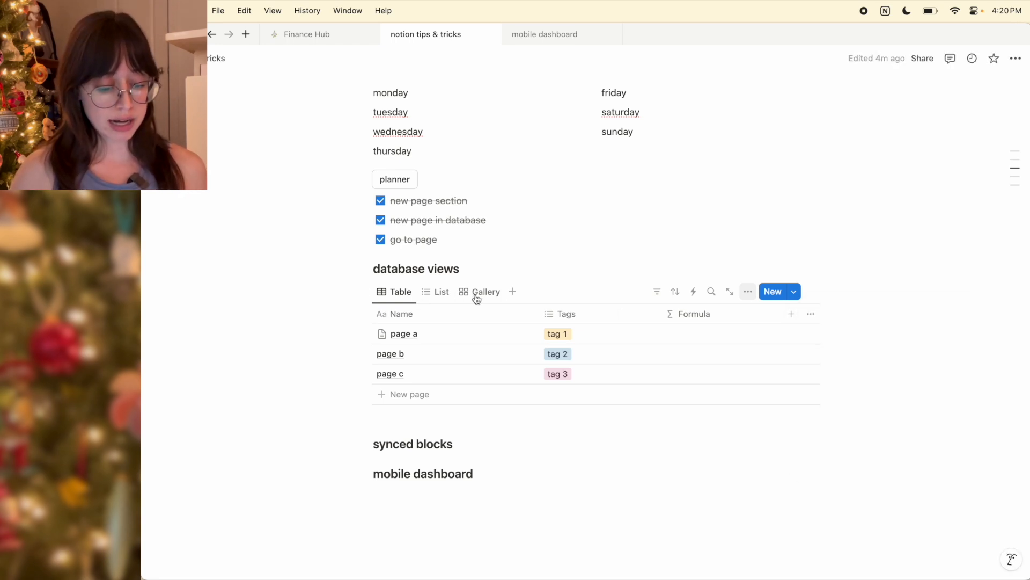
click(481, 294)
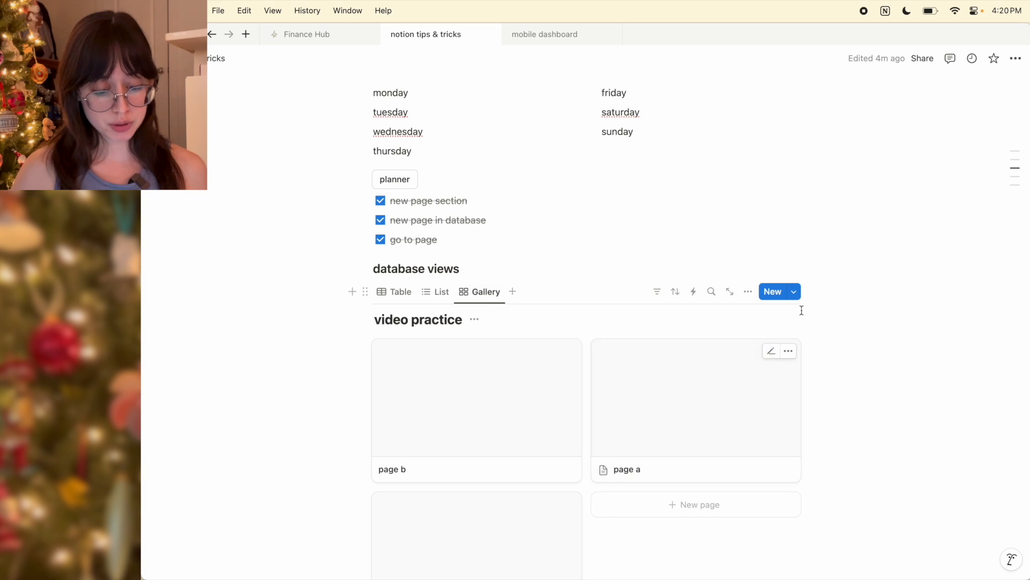
click(474, 320)
click(501, 378)
click(748, 291)
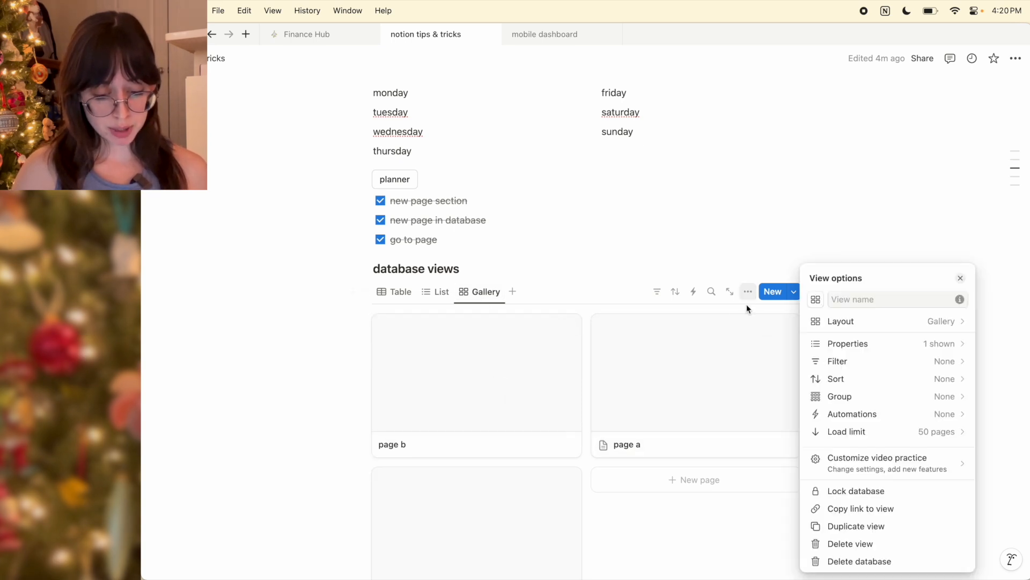
click(869, 327)
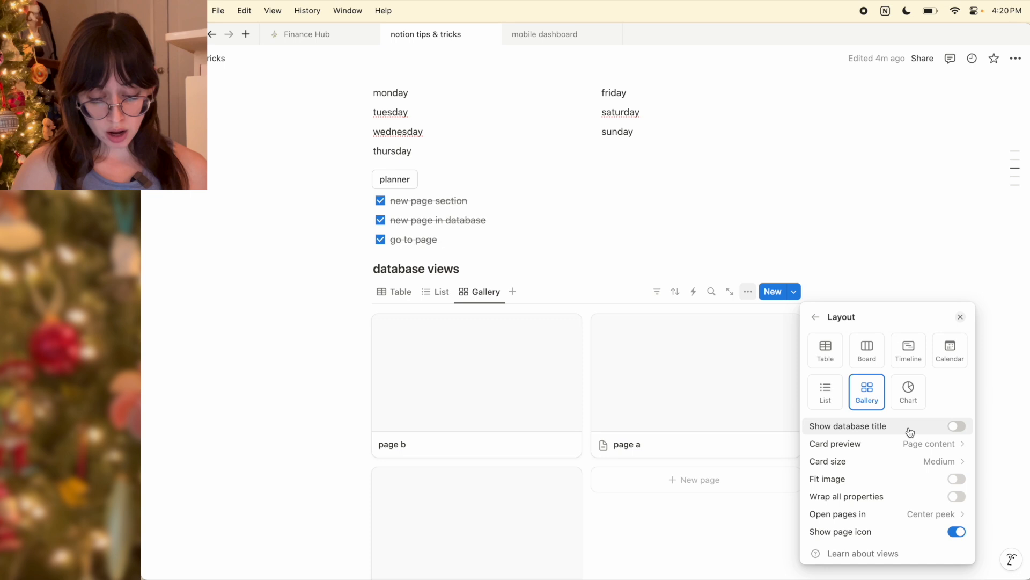
click(936, 464)
click(850, 481)
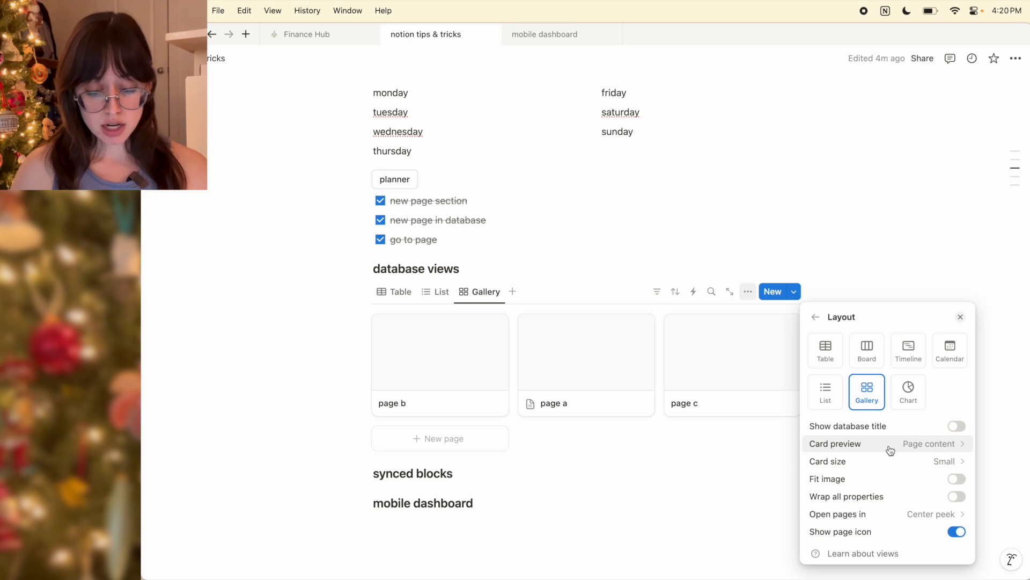
Set the Gallery view's card preview to None and hide the page icons.
click(911, 446)
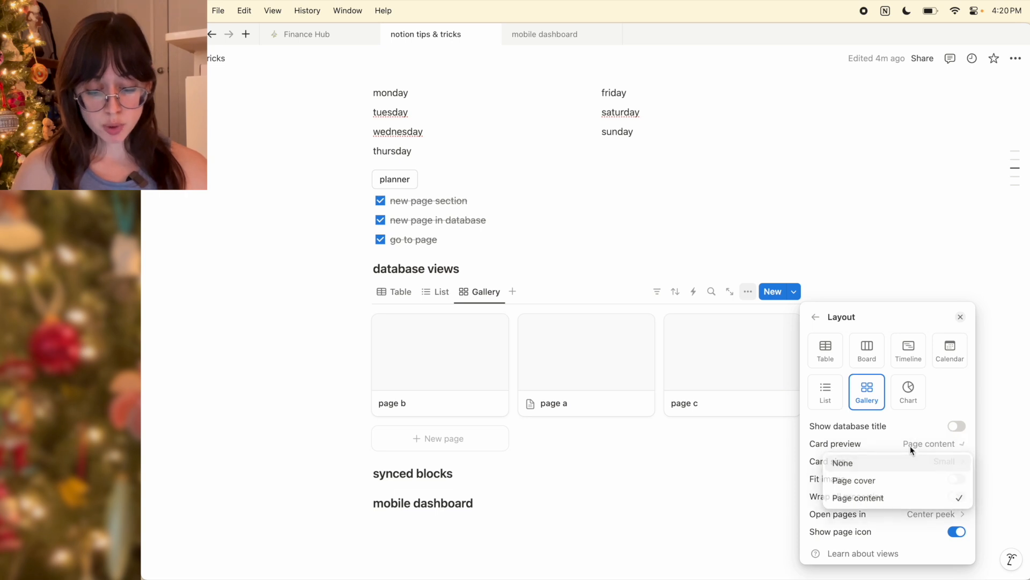
click(883, 464)
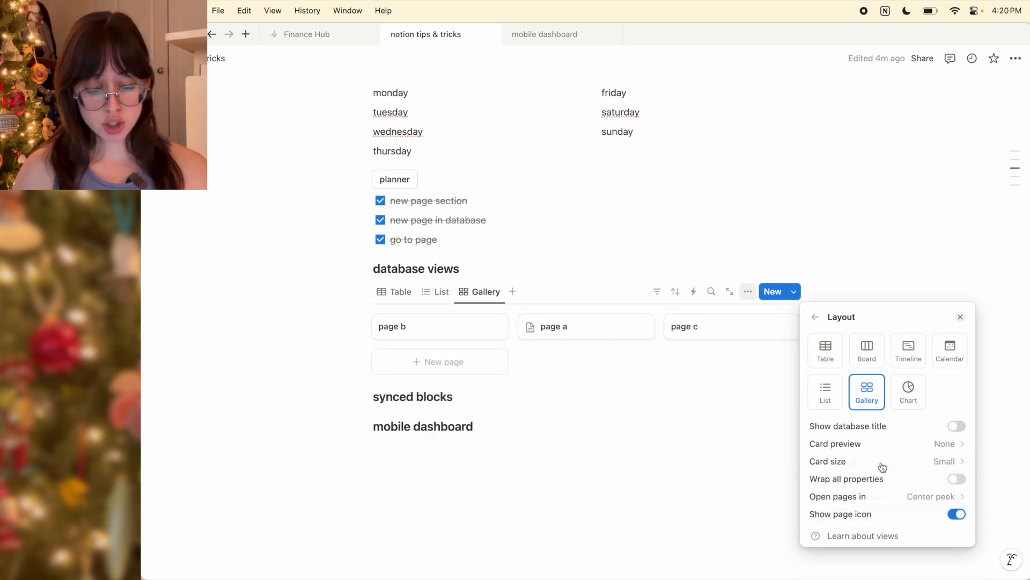
click(957, 514)
Show the Tags and Formula properties on the gallery cards, with Formula placed above Tags.
click(815, 317)
click(894, 345)
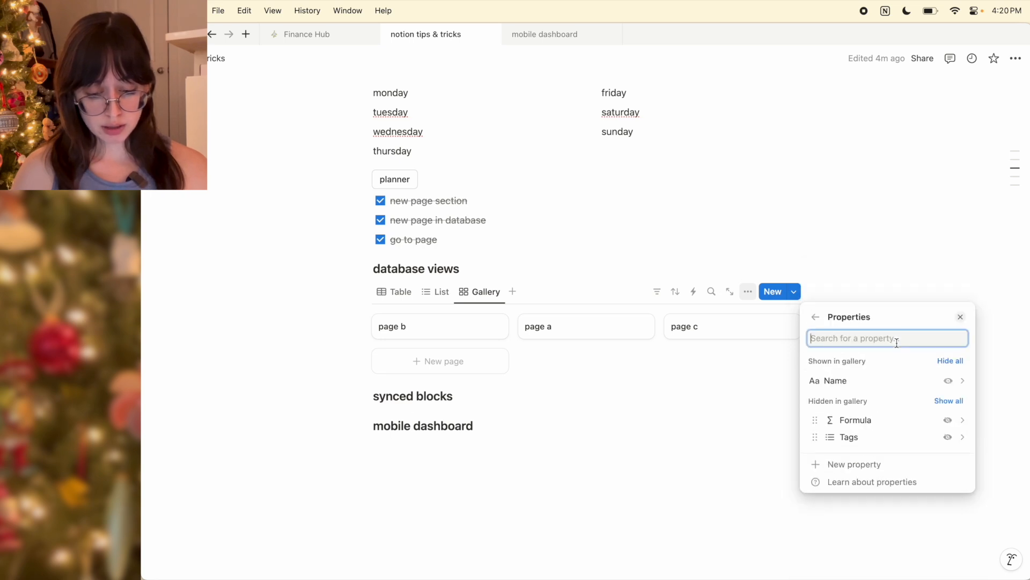
click(949, 437)
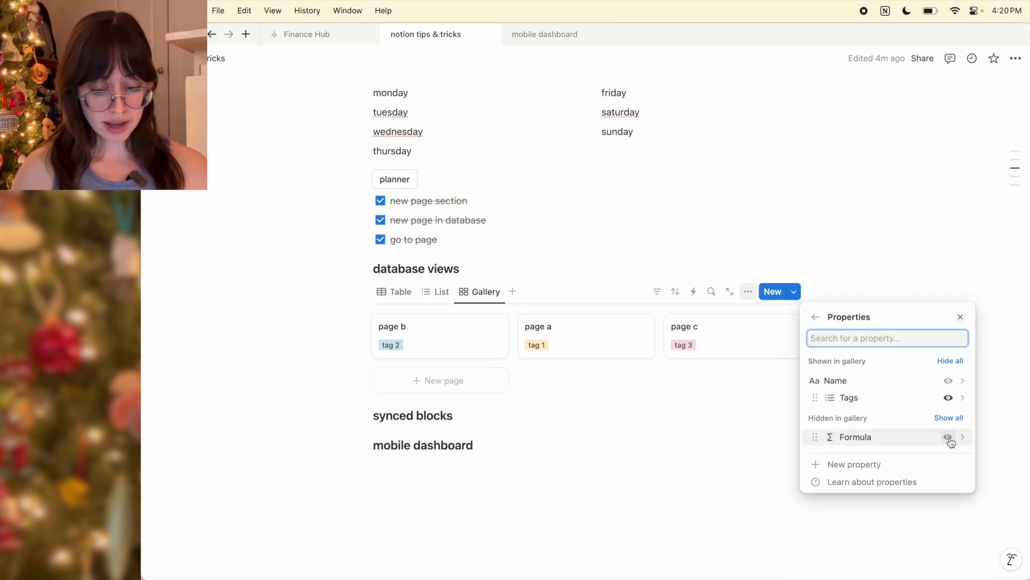
click(949, 438)
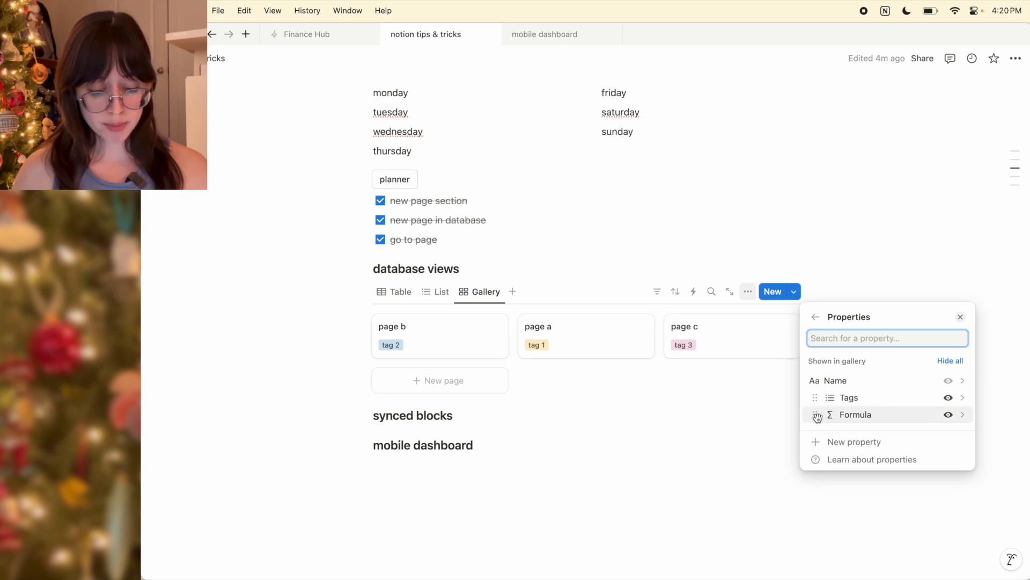
click(522, 359)
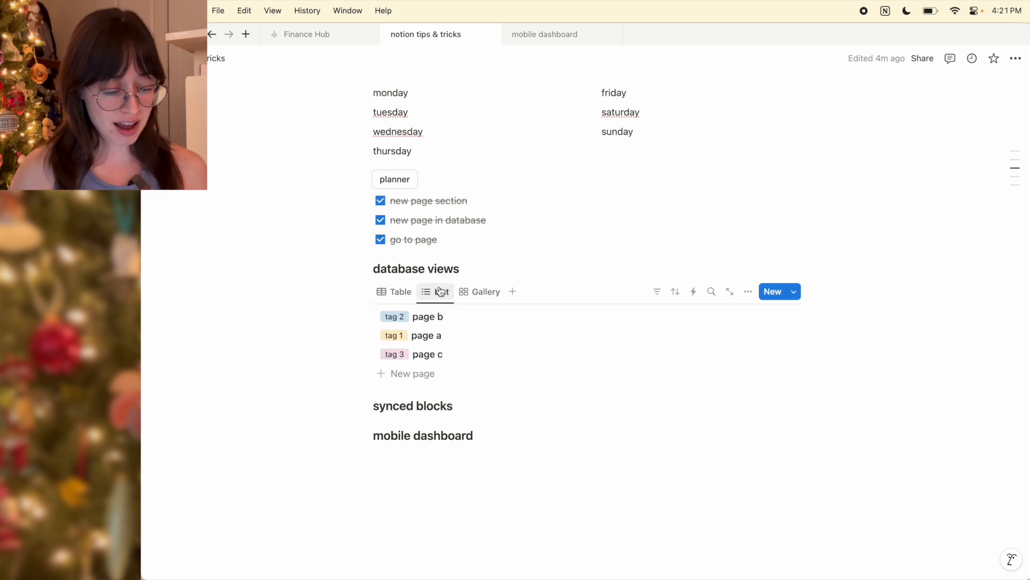
In the Table view, edit the Formula property to output the text "Header" and save it.
click(398, 292)
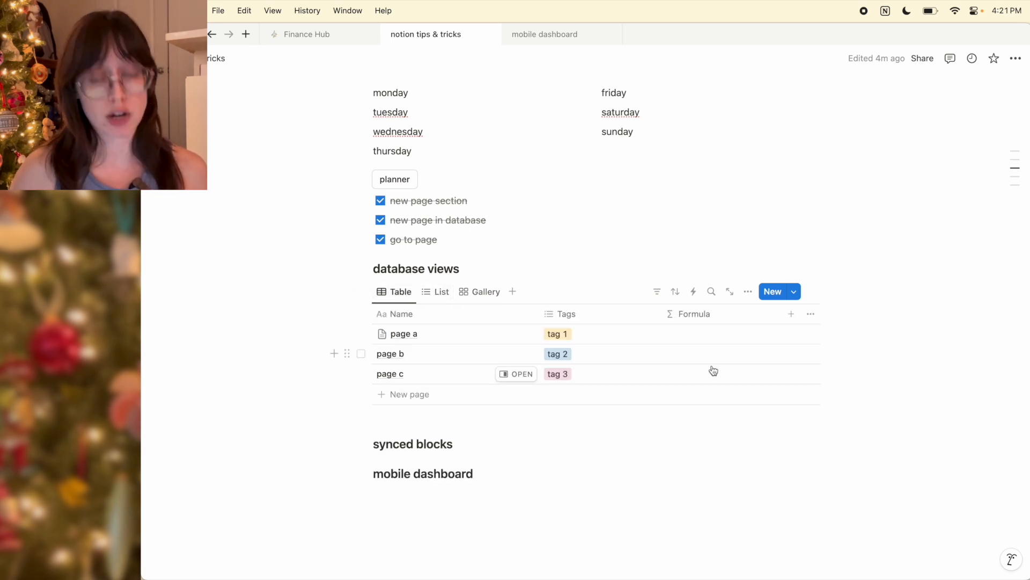
click(716, 332)
key(Escape)
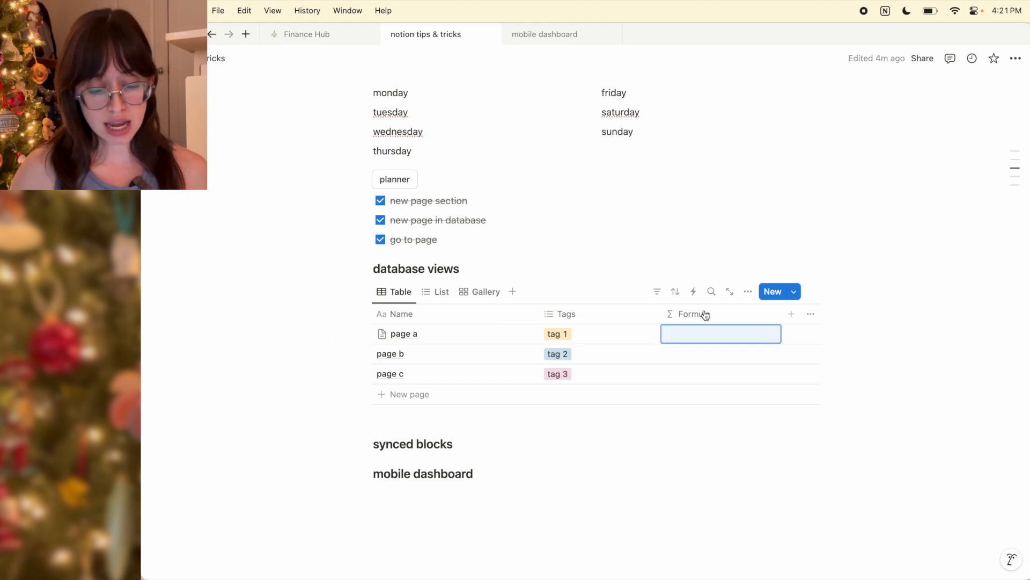
click(706, 311)
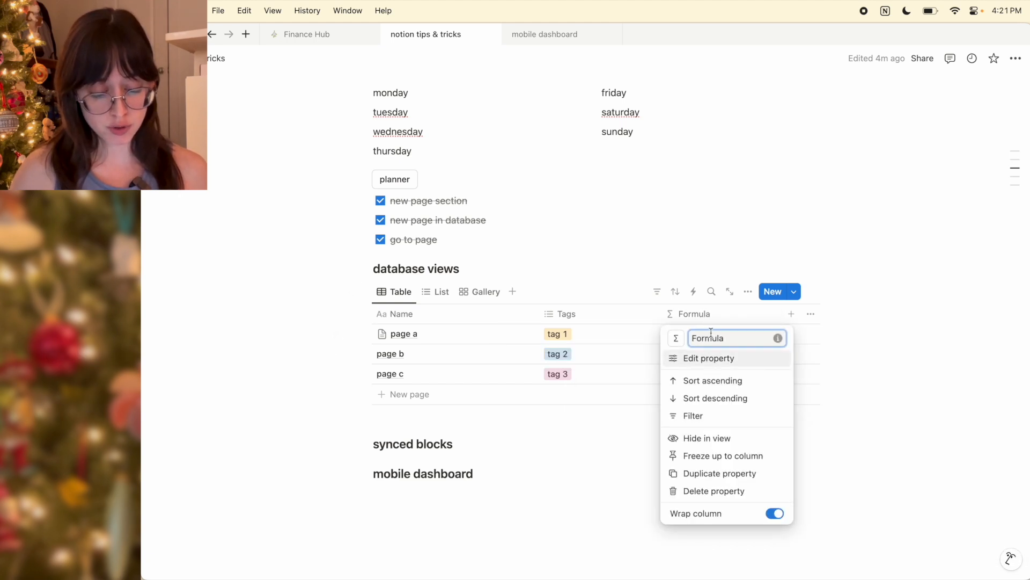
click(713, 360)
click(858, 389)
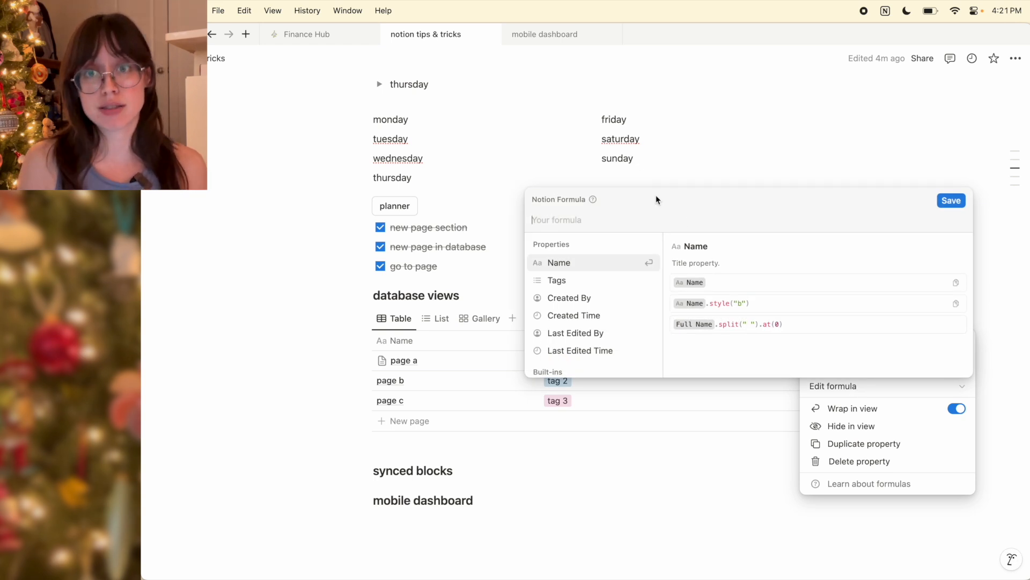
text(Heade)
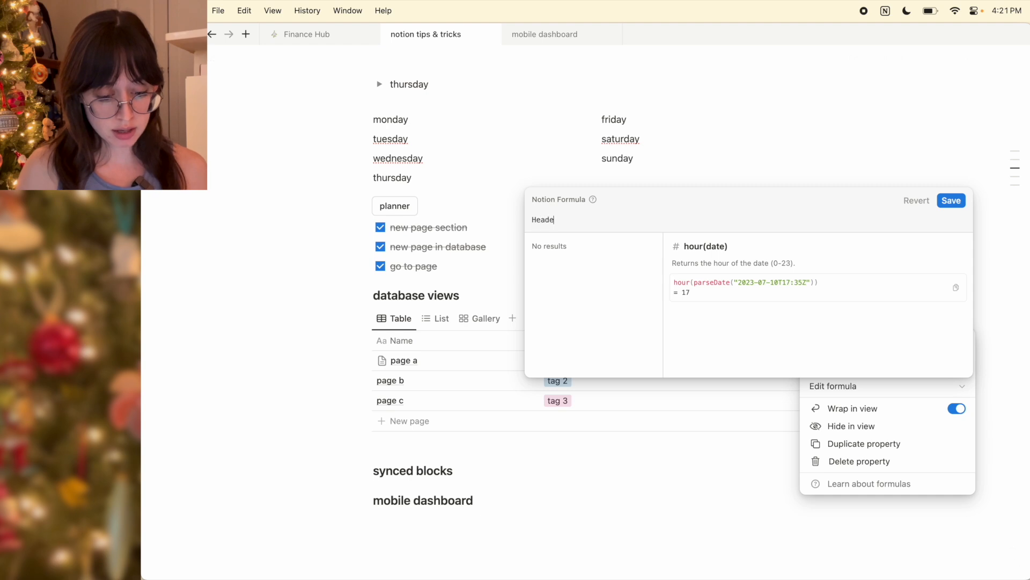
text(r")
key(super+Left)
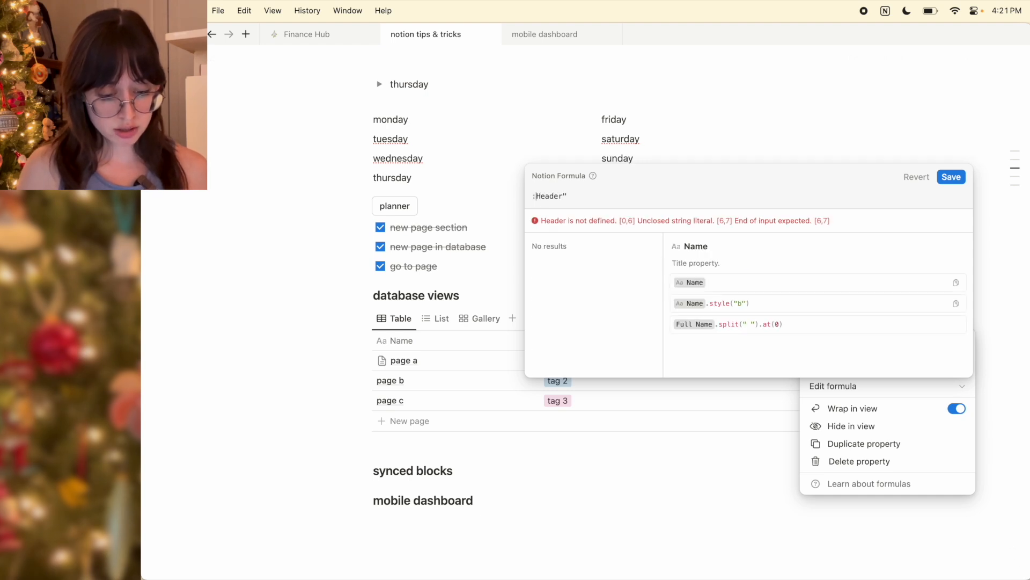
text(")
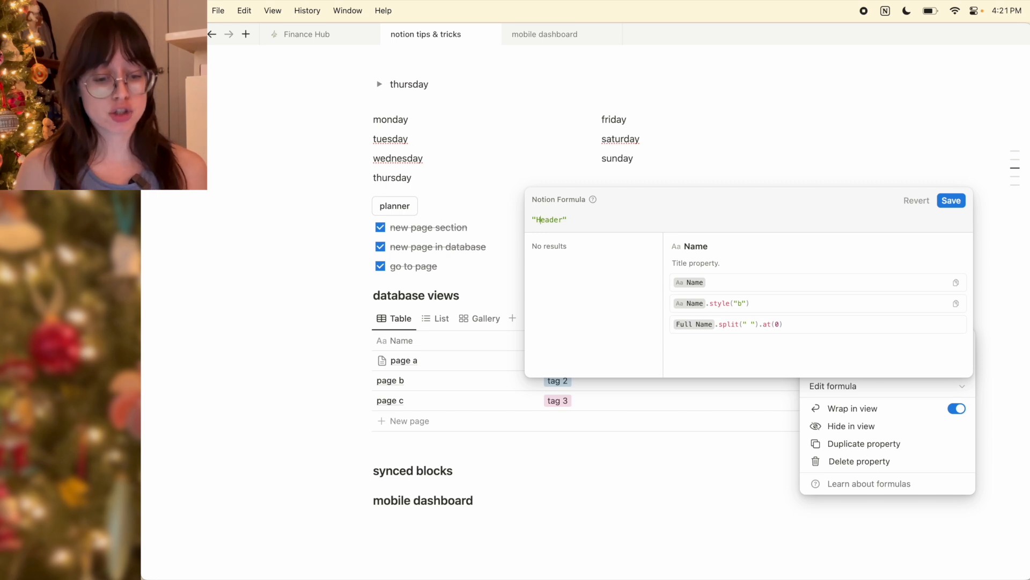
click(952, 201)
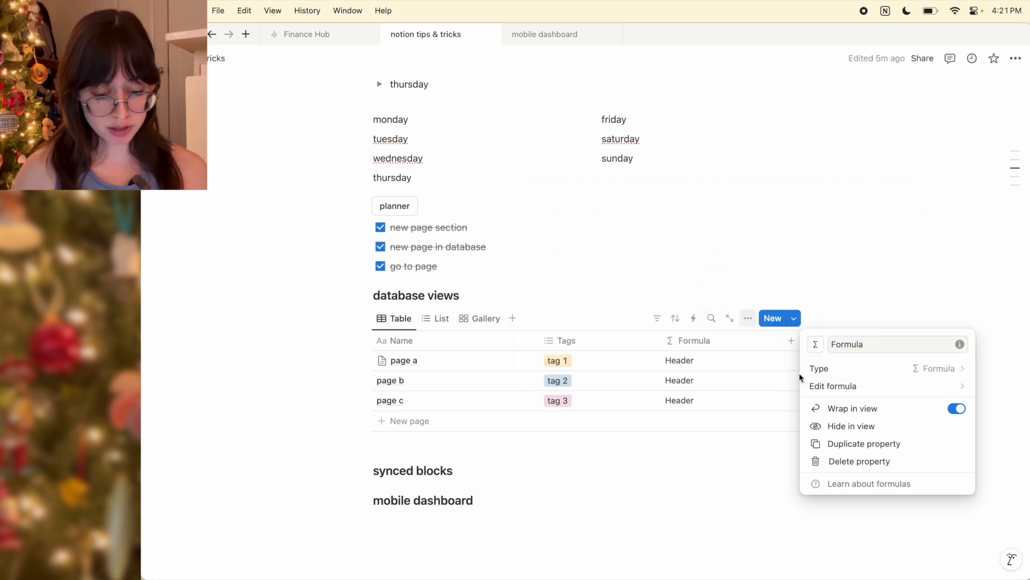
Add a colon inside the formula's text to make it "Header:", save it, and check the cards in the Gallery view.
click(849, 386)
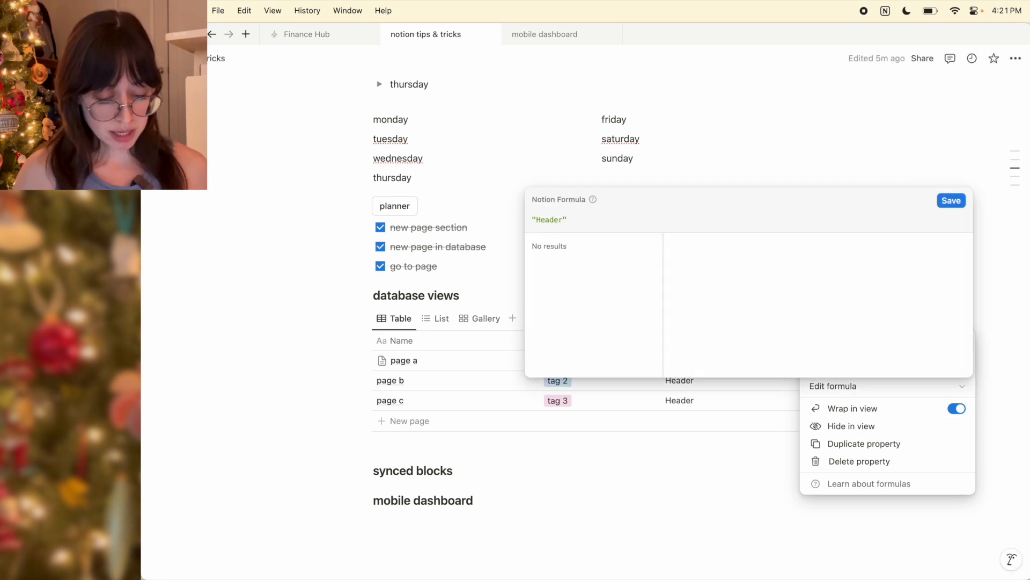
text(:)
click(952, 201)
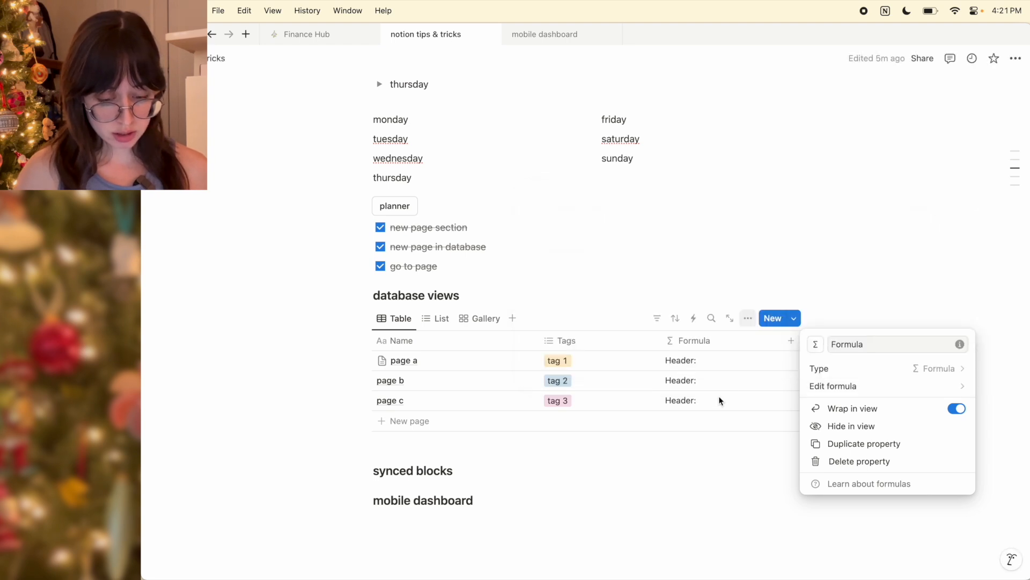
click(482, 322)
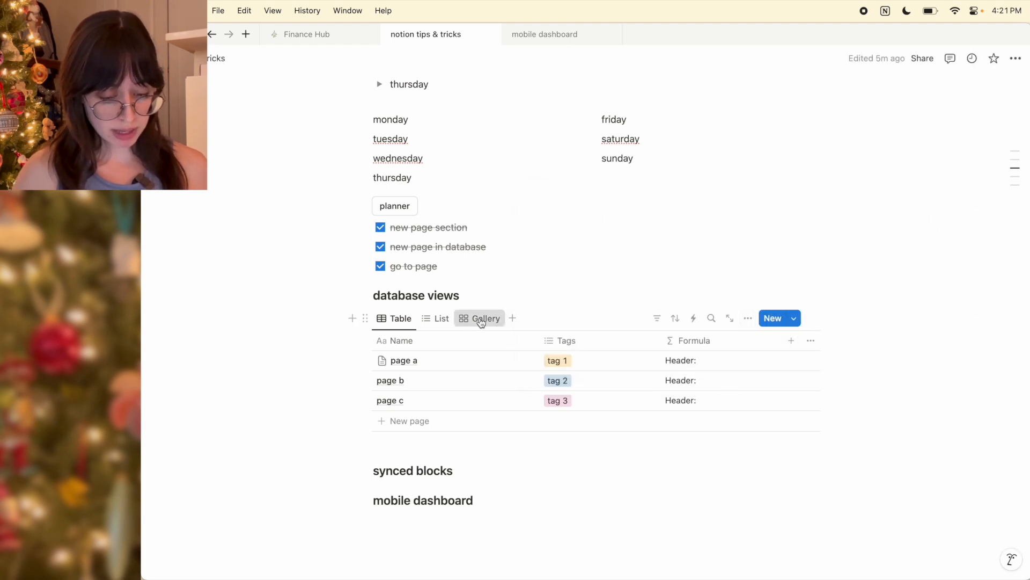
click(481, 321)
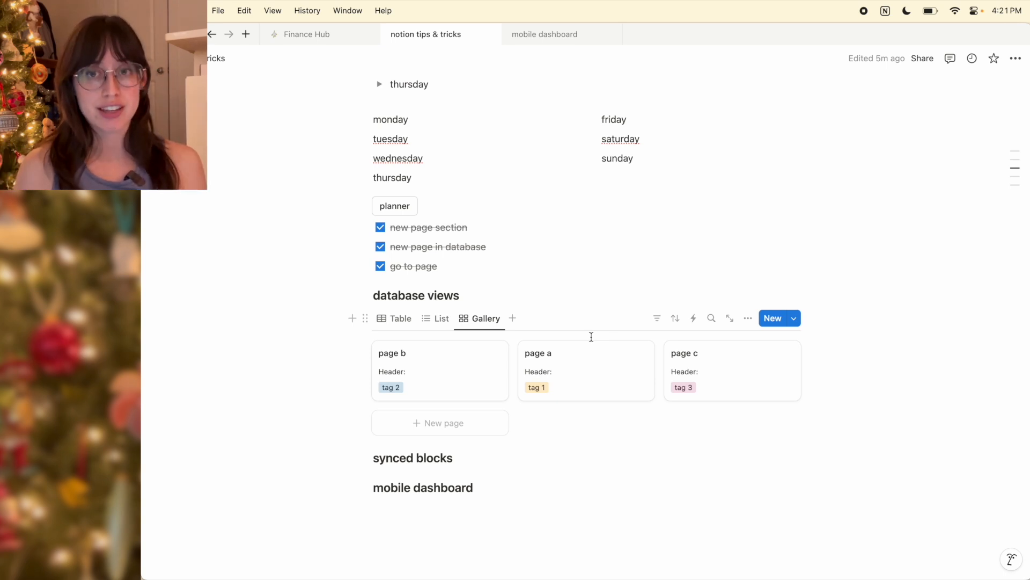
Return to the Table view and change the formula's text to "Tags:".
click(401, 322)
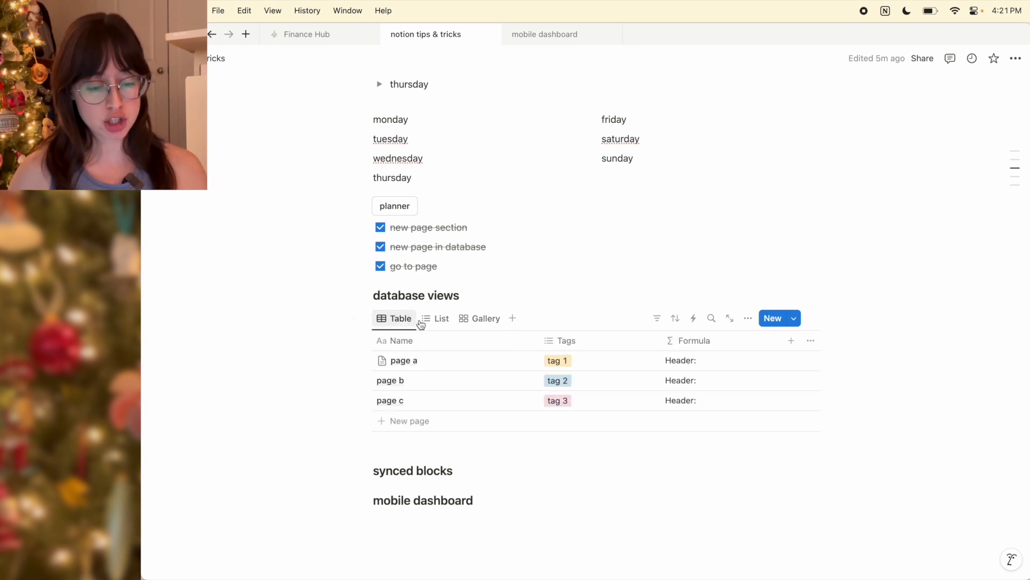
click(725, 361)
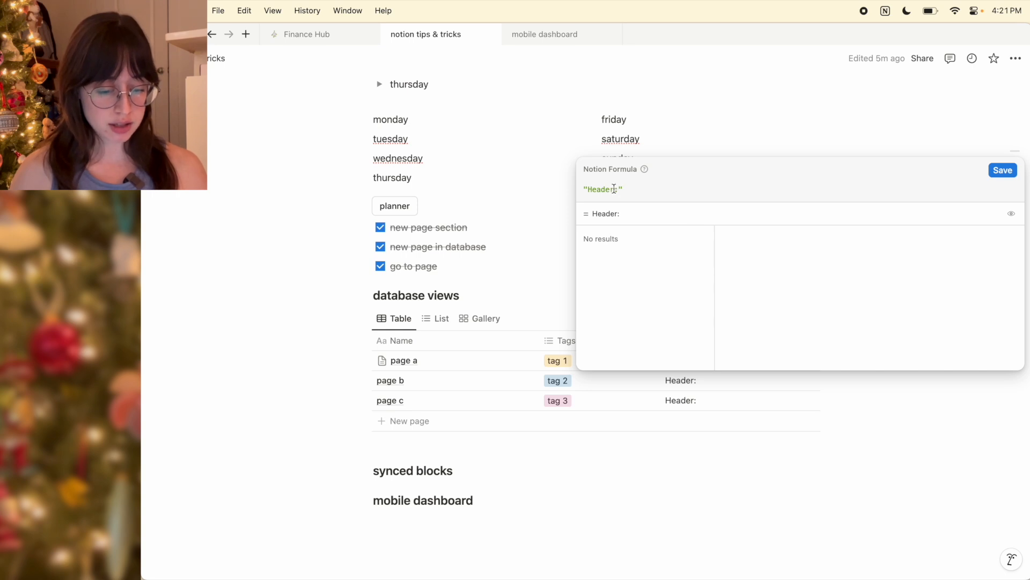
drag(615, 189, 588, 186)
text(Tags)
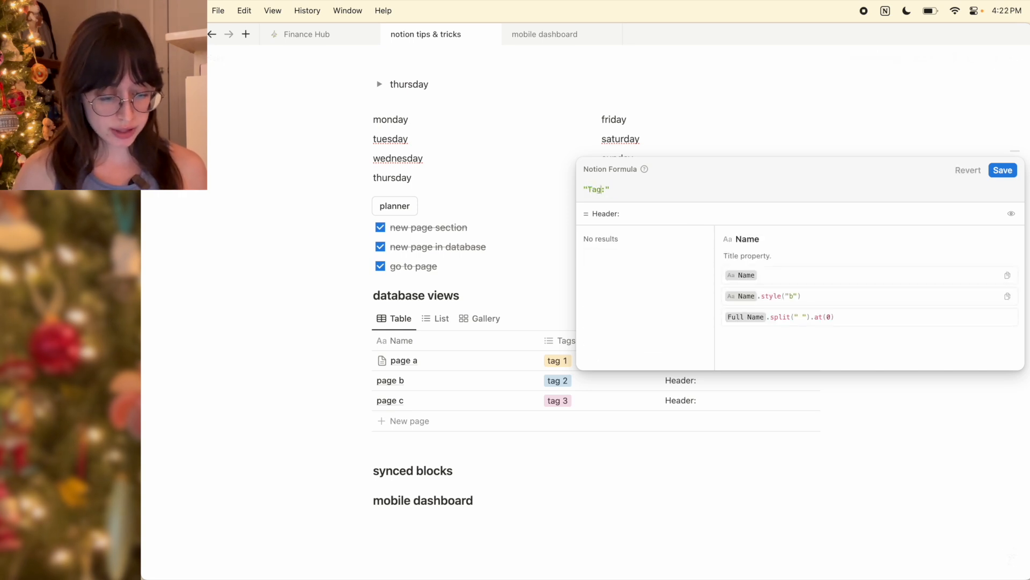
Wrap the formula's "Tags:" text in a style() function with the bold "b" and underline "u" styles.
click(582, 186)
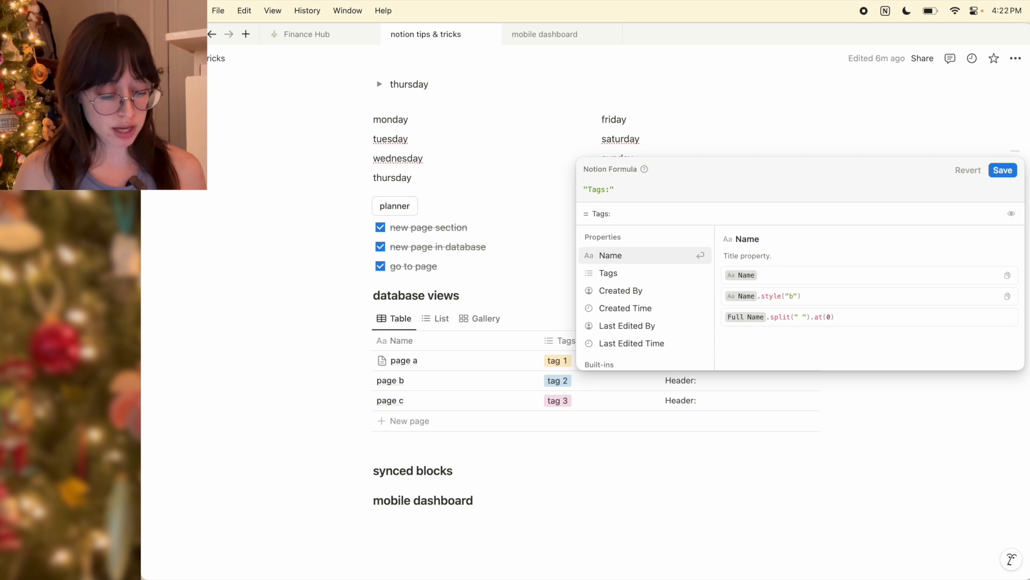
text(style)
text(()
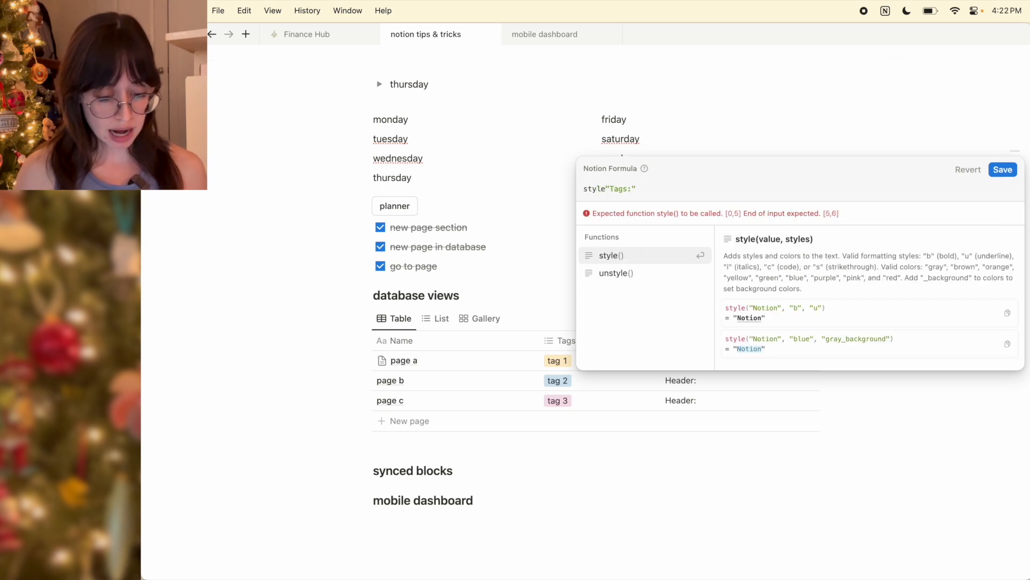
click(650, 185)
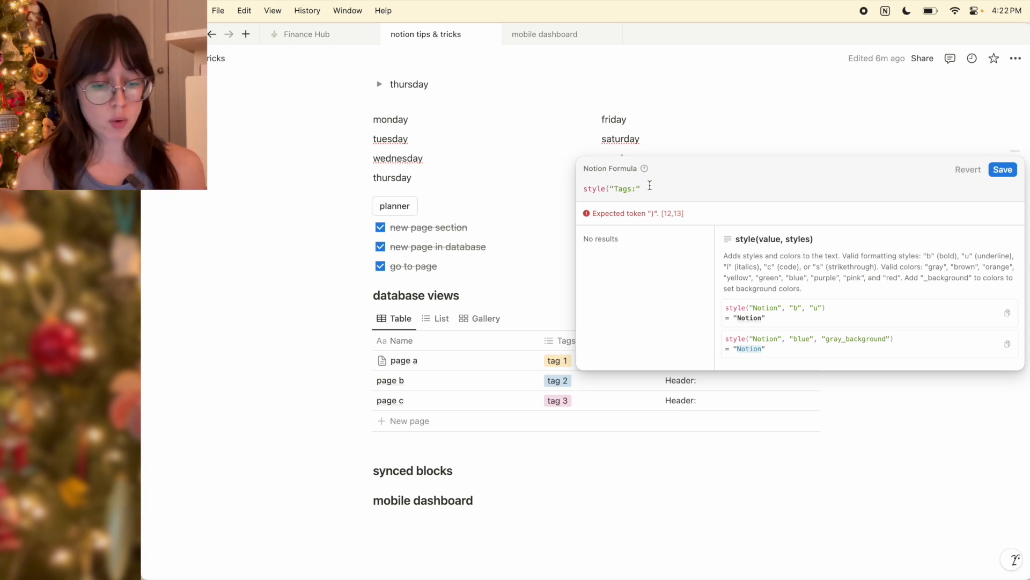
text(,)
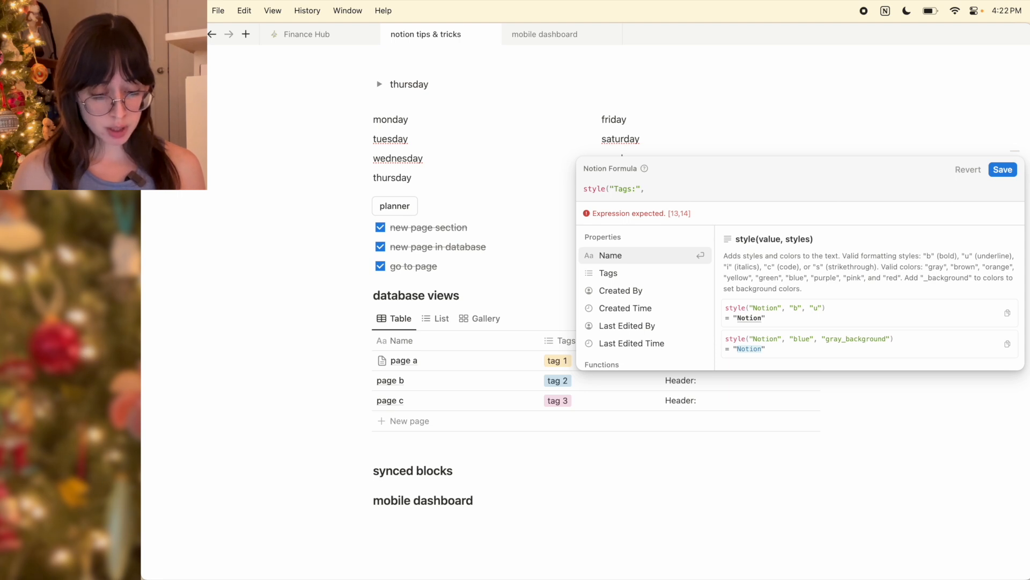
text("b")
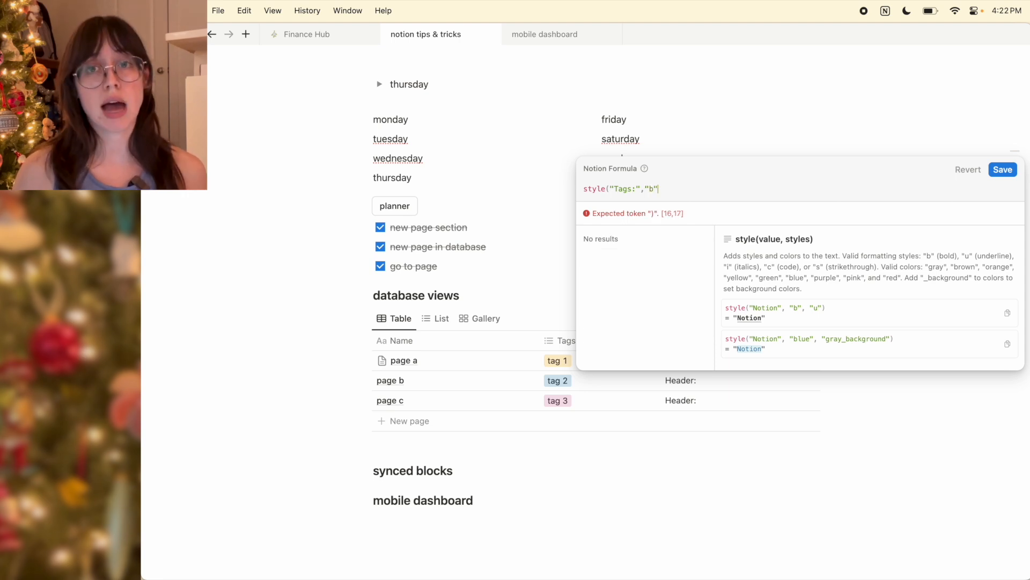
text(,")
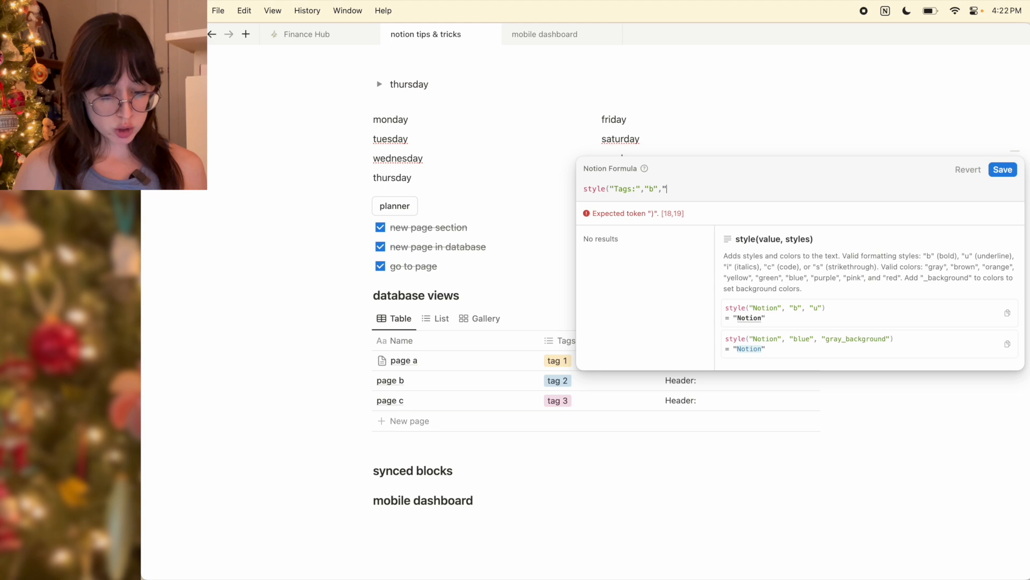
text(u")
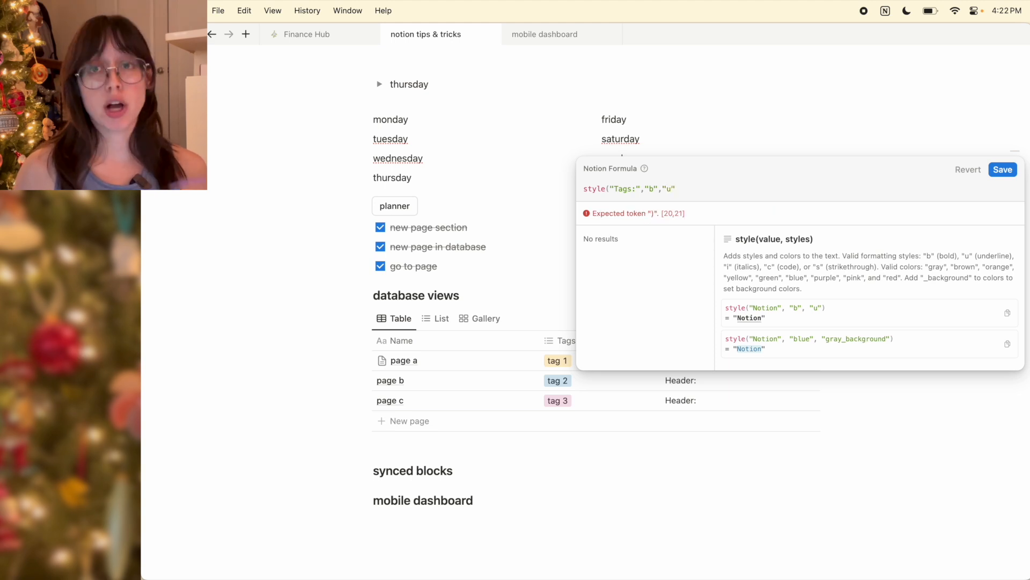
Add "blue" as a further style after "u" and close the style() function's parenthesis.
text(,)
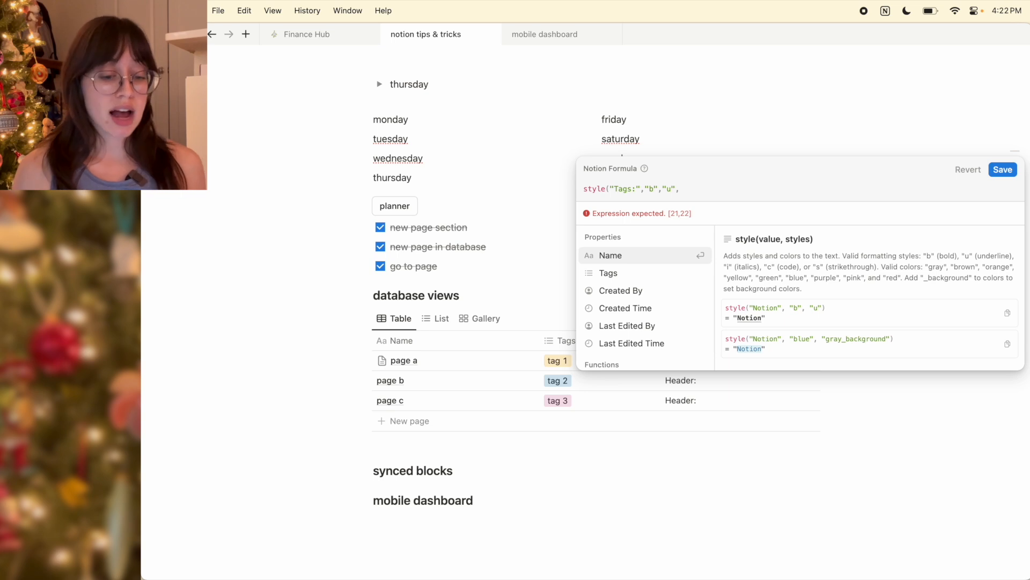
text(")
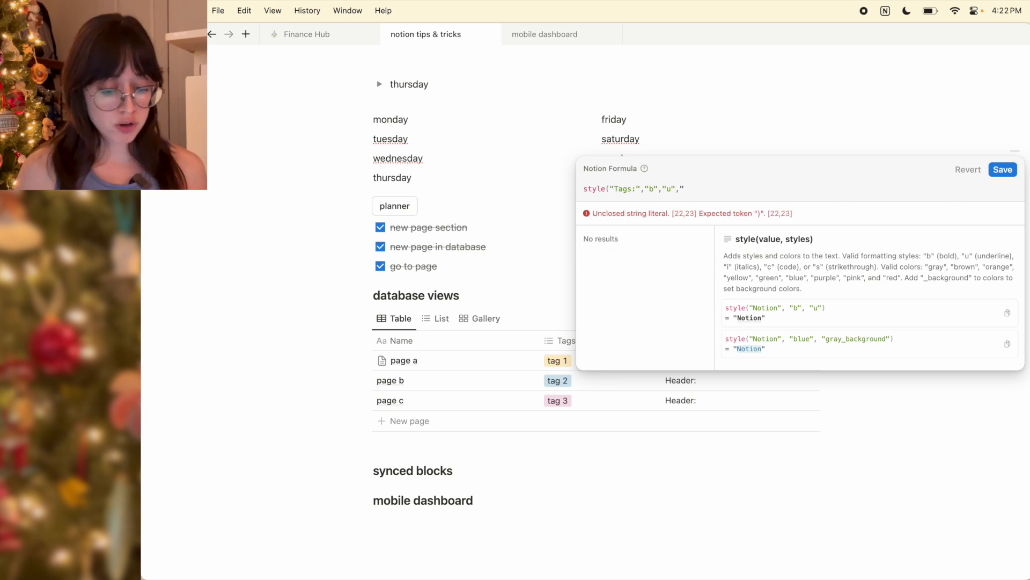
text(blue)
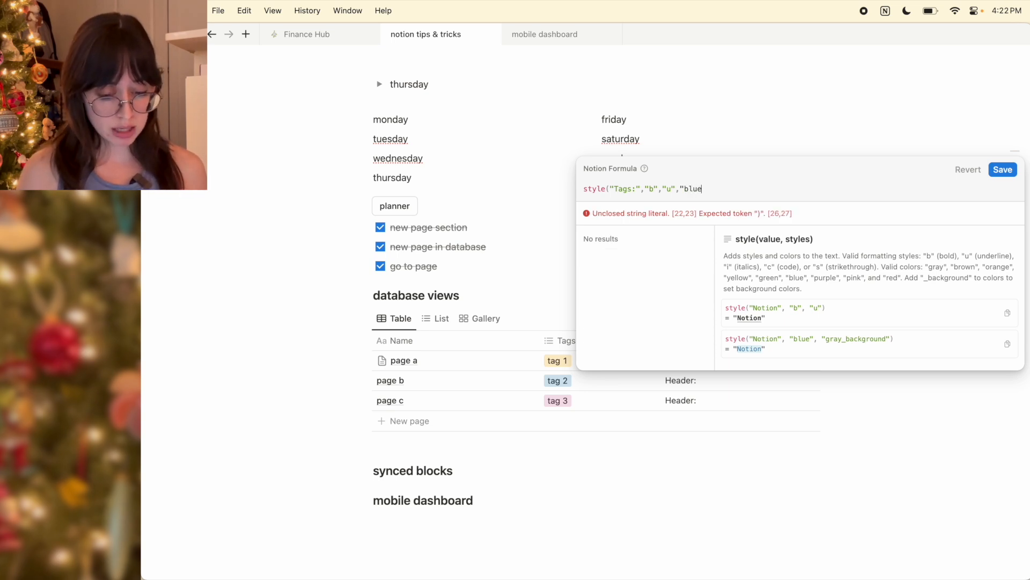
text(")
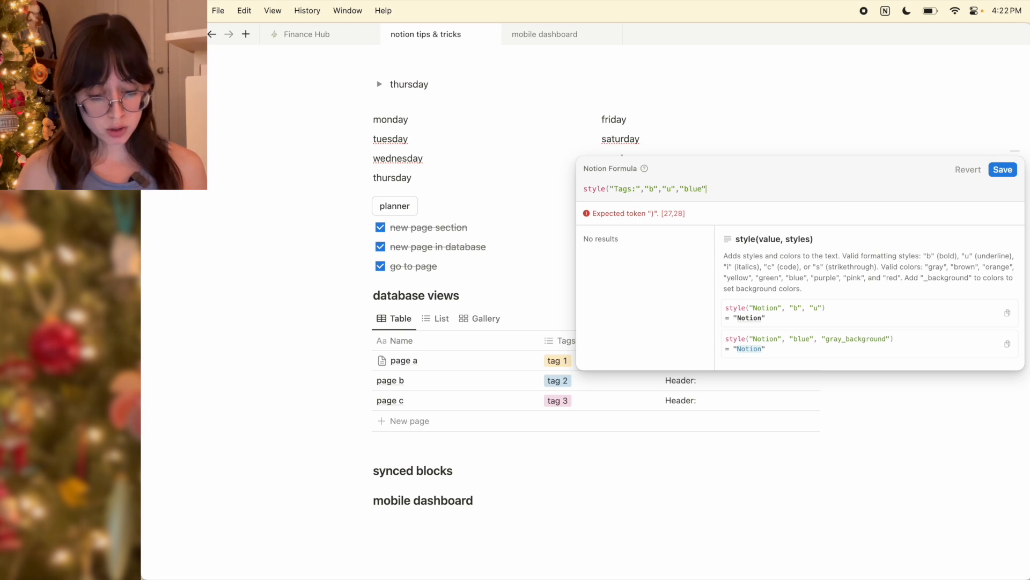
text())
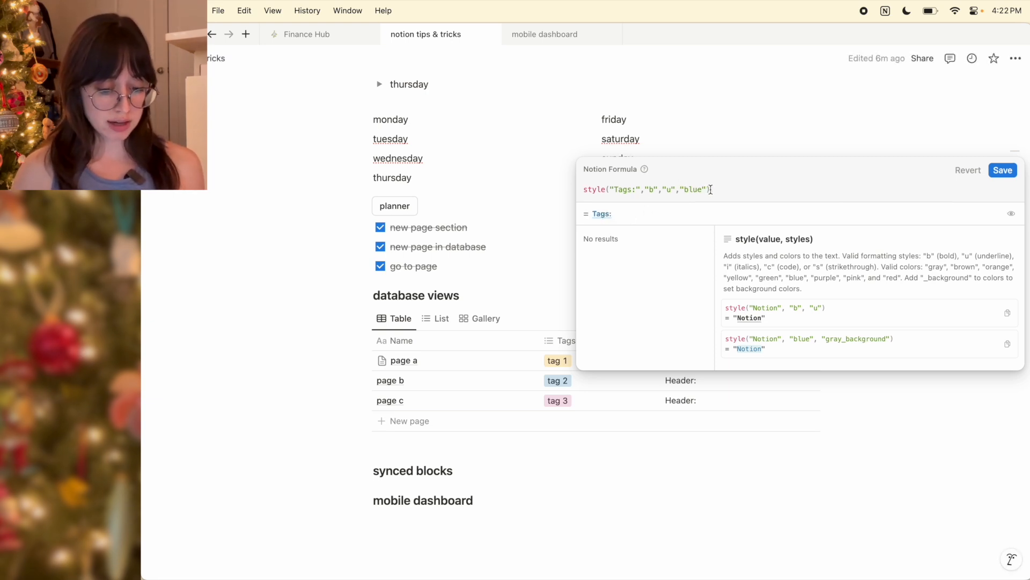
Remove the blue style from the formula, save it, and check the card headers in the Gallery view.
double_click(682, 188)
key(BackSpace)
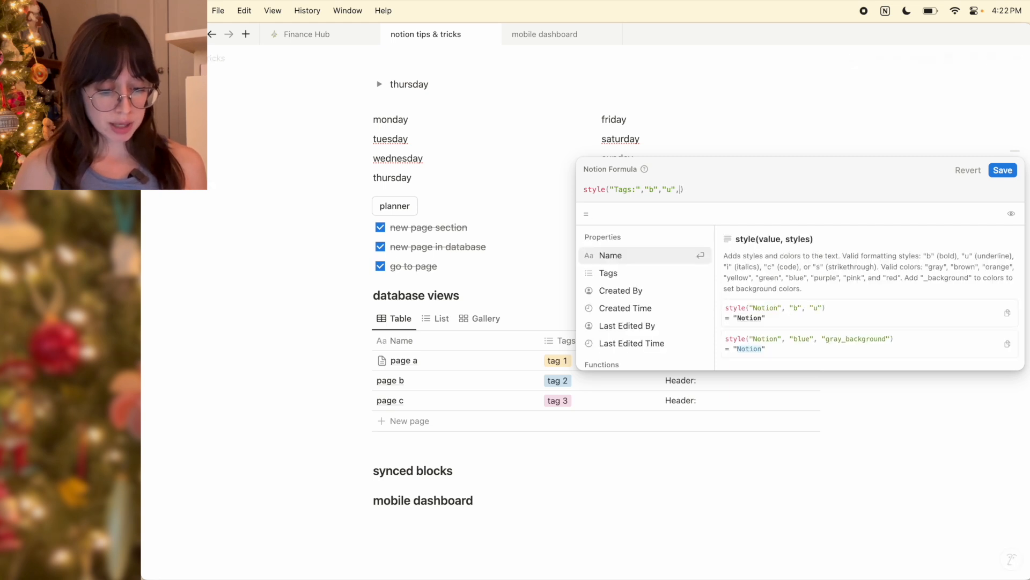
key(BackSpace)
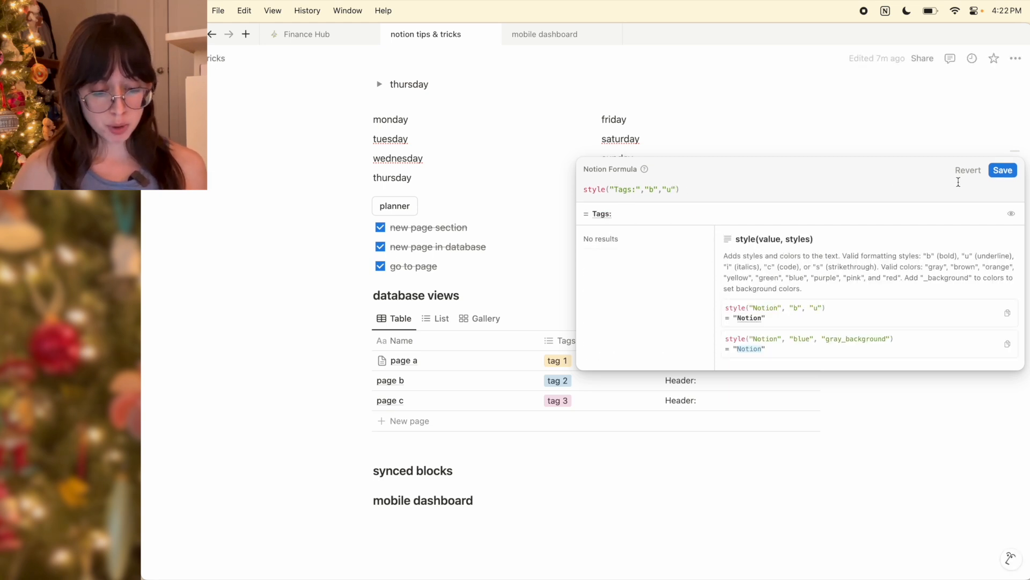
click(1002, 170)
click(478, 318)
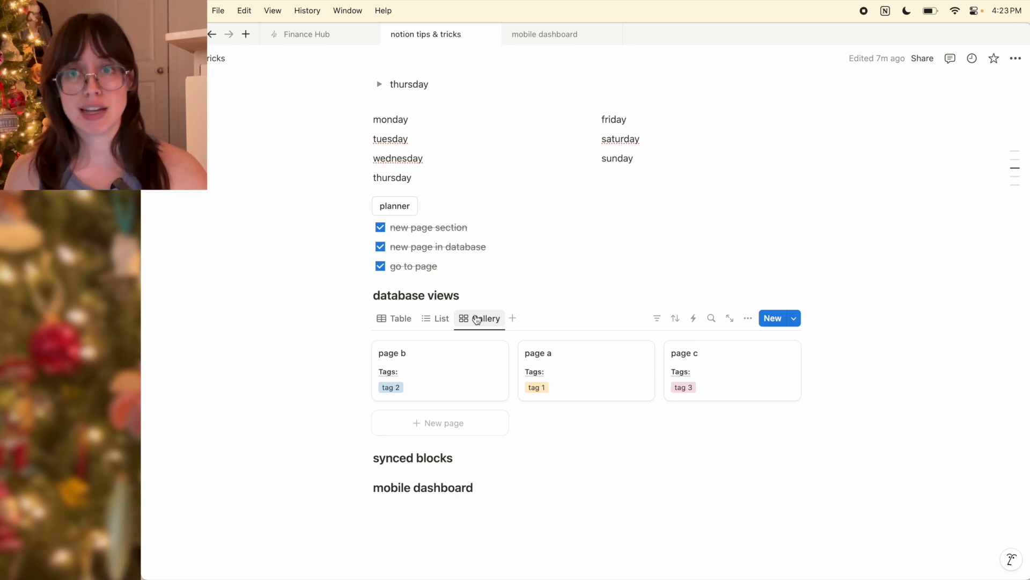
Go to the Finance Hub page and turn its Links callout into a synced block.
scroll(520, 381, down, 3)
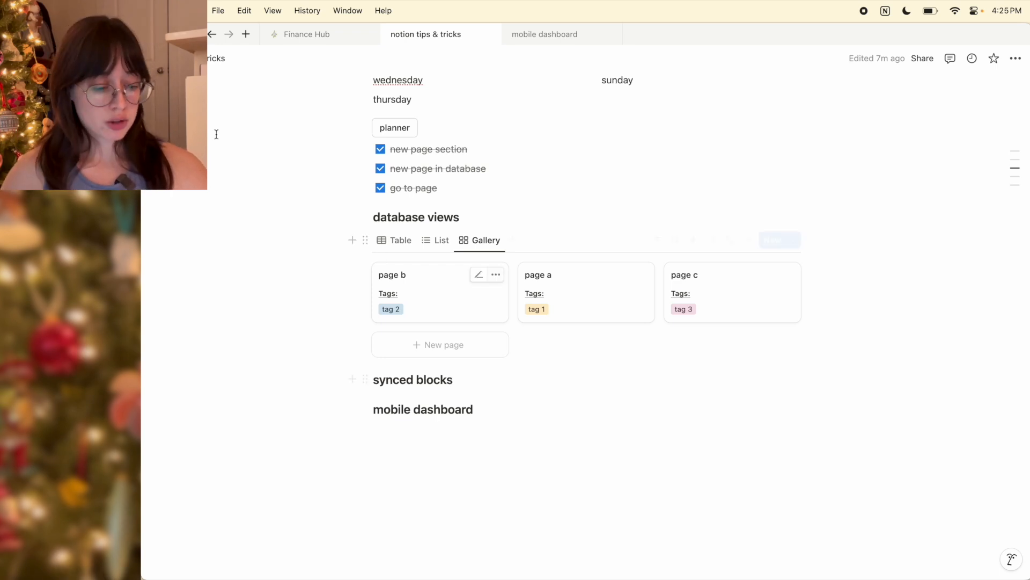
click(325, 32)
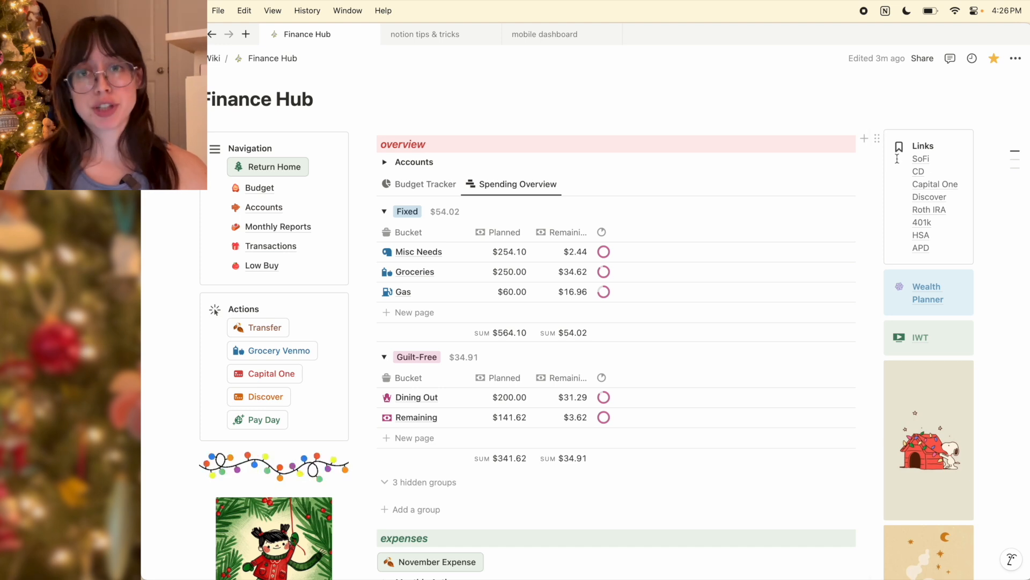
click(877, 138)
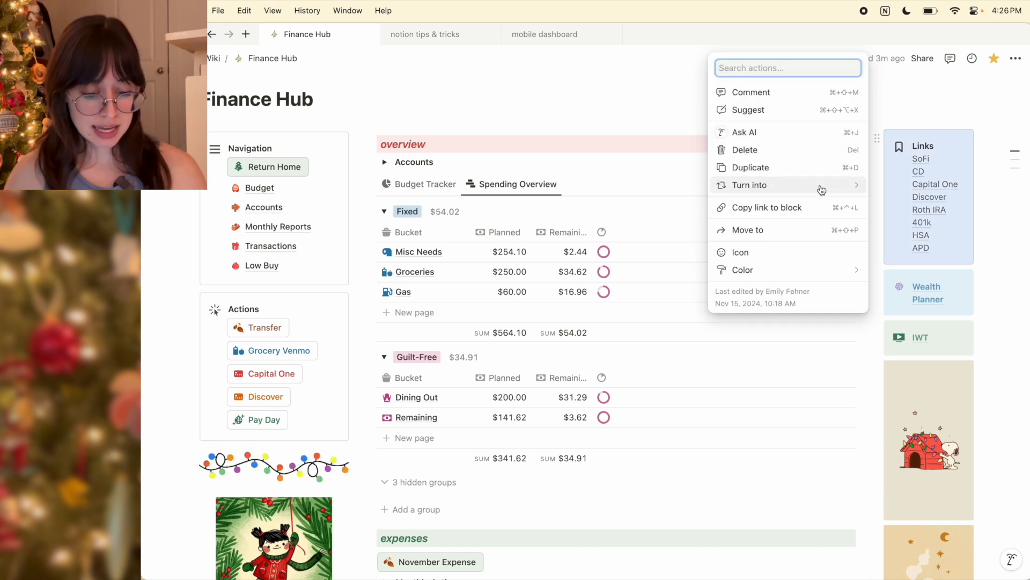
mouse_move(821, 186)
scroll(891, 226, down, 5)
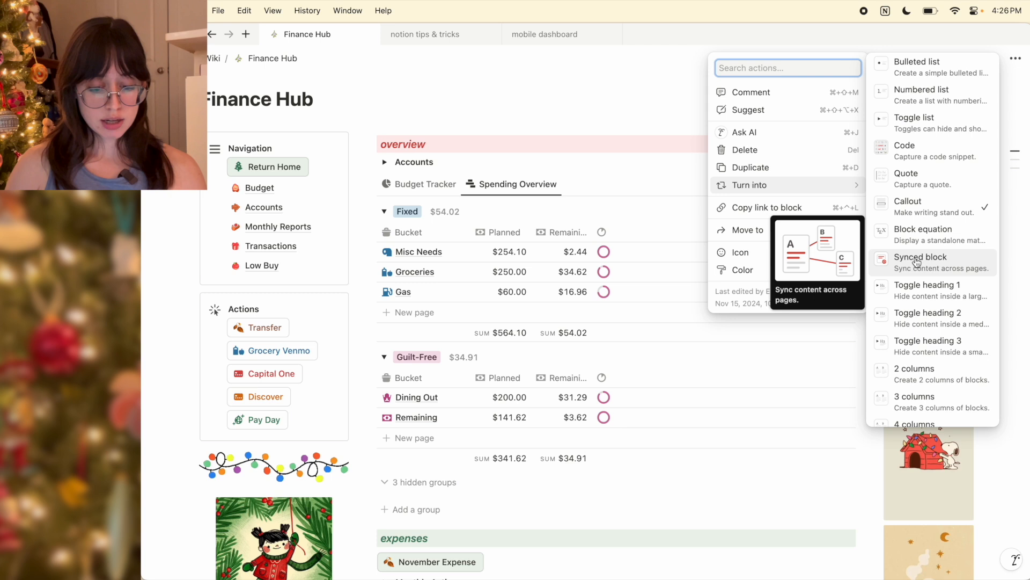
click(917, 262)
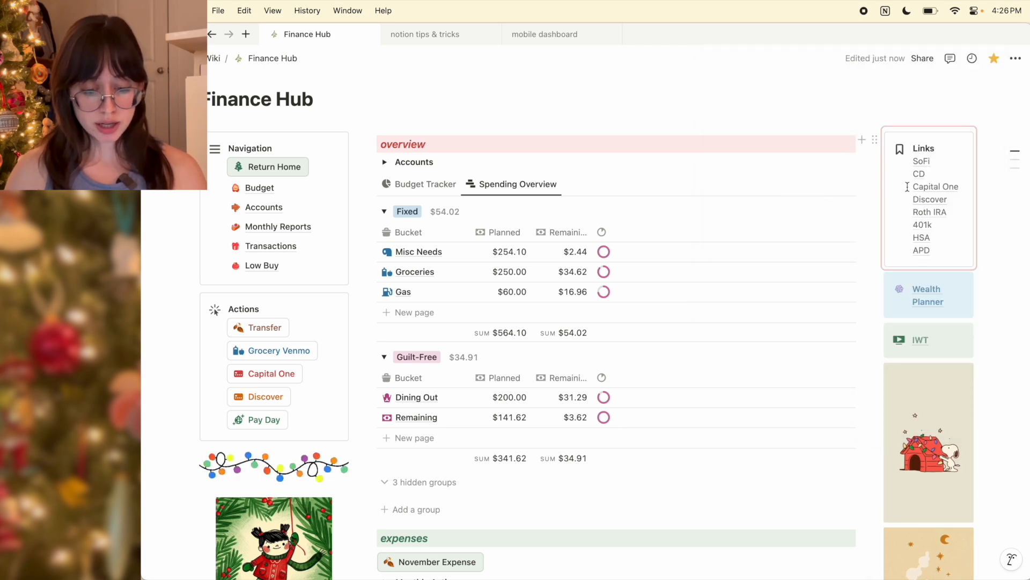
Copy the link to the synced Links block and paste it as a synced block under the "synced blocks" heading on the notion tips & tricks page.
click(873, 141)
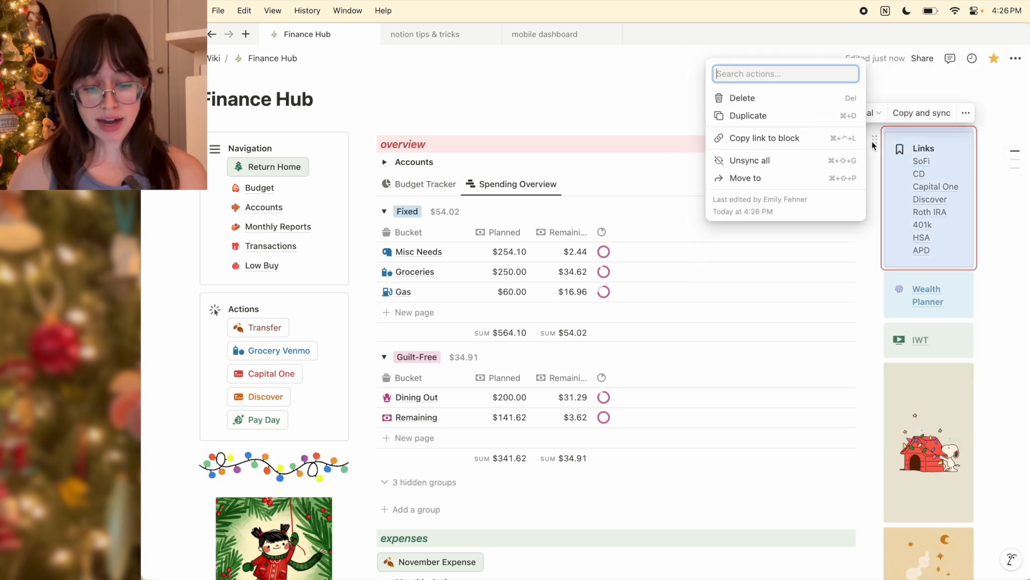
click(766, 141)
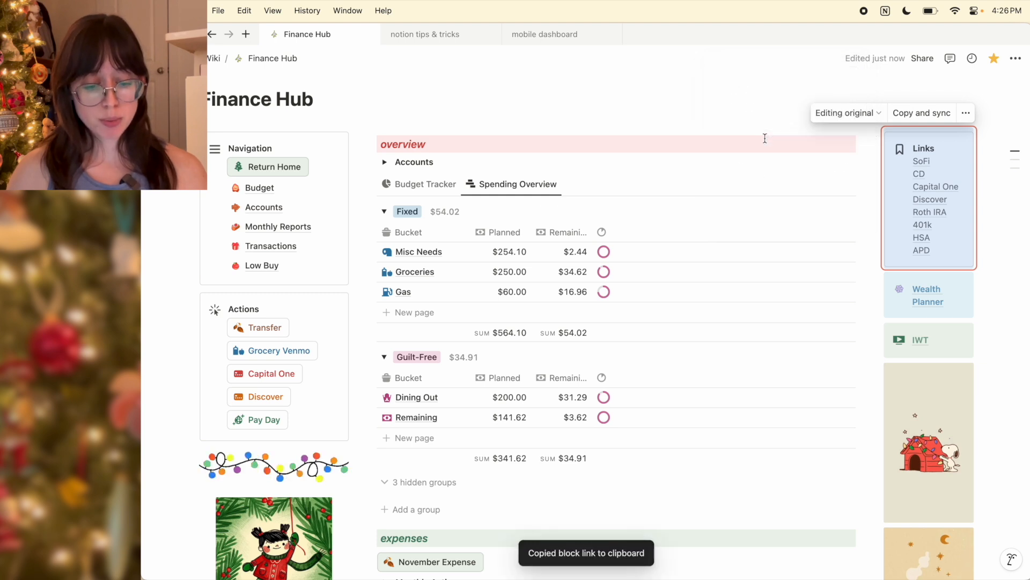
click(447, 36)
click(469, 379)
key(Return)
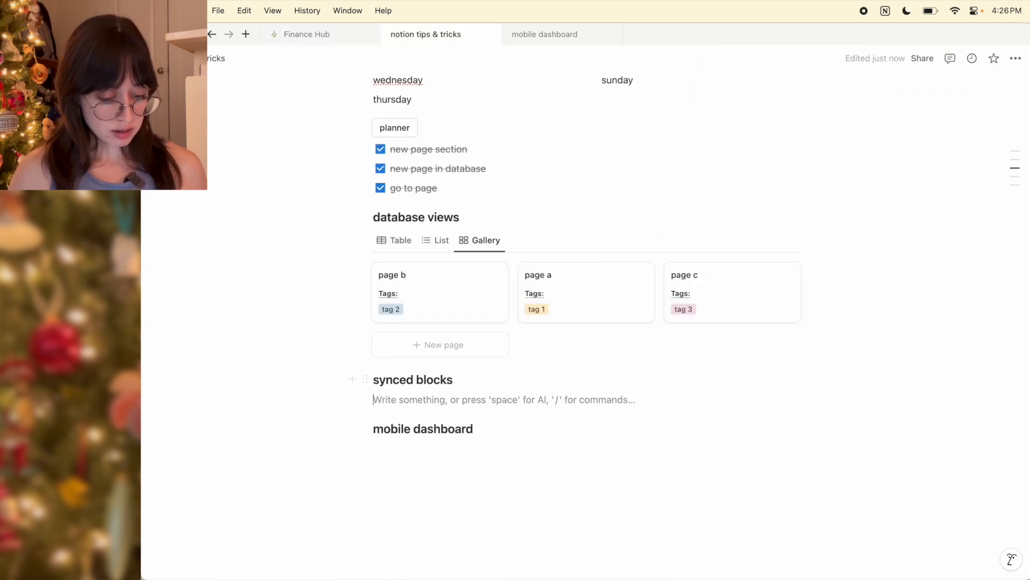
key(super+v)
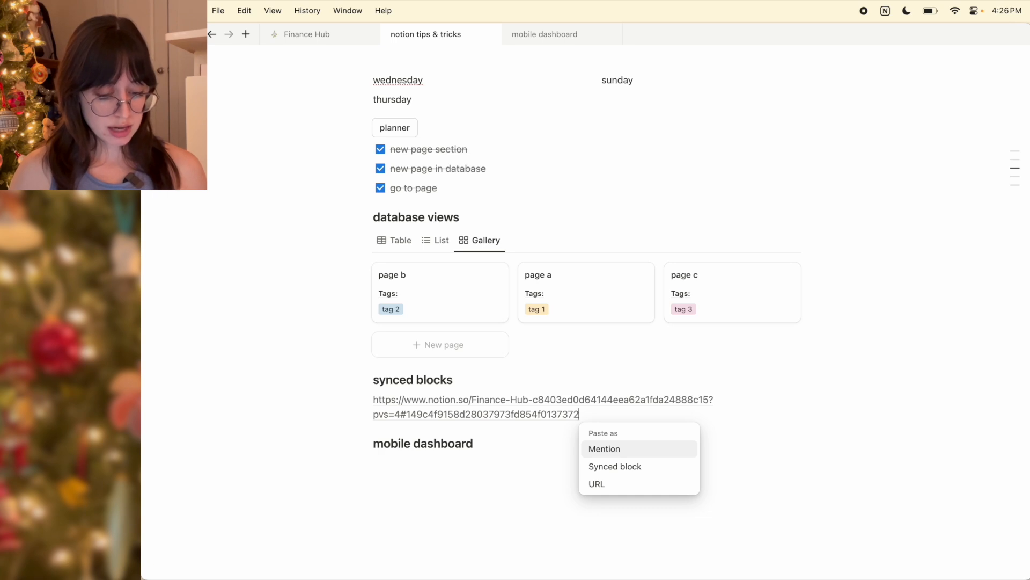
key(Down)
key(Return)
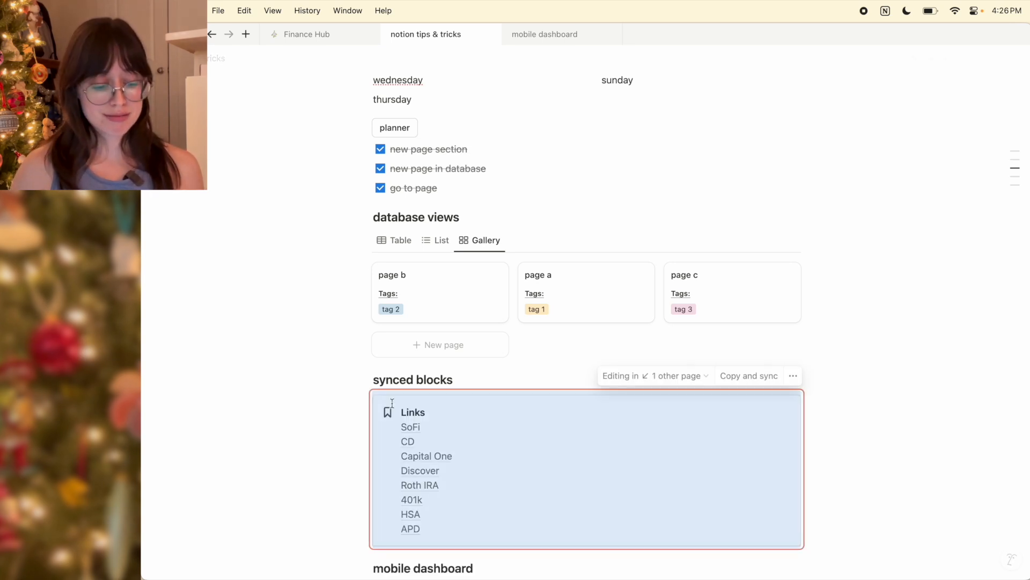
Add the test text "lkdfjsd" after SoFi in the synced Links block and check the original block on the Finance Hub page.
click(447, 431)
text(lkdfjsd)
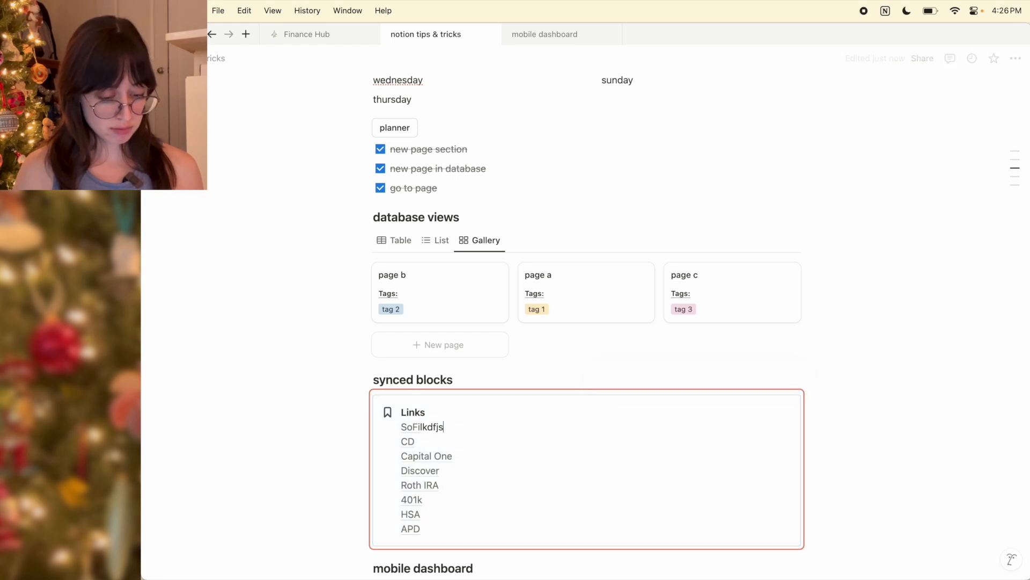
click(317, 37)
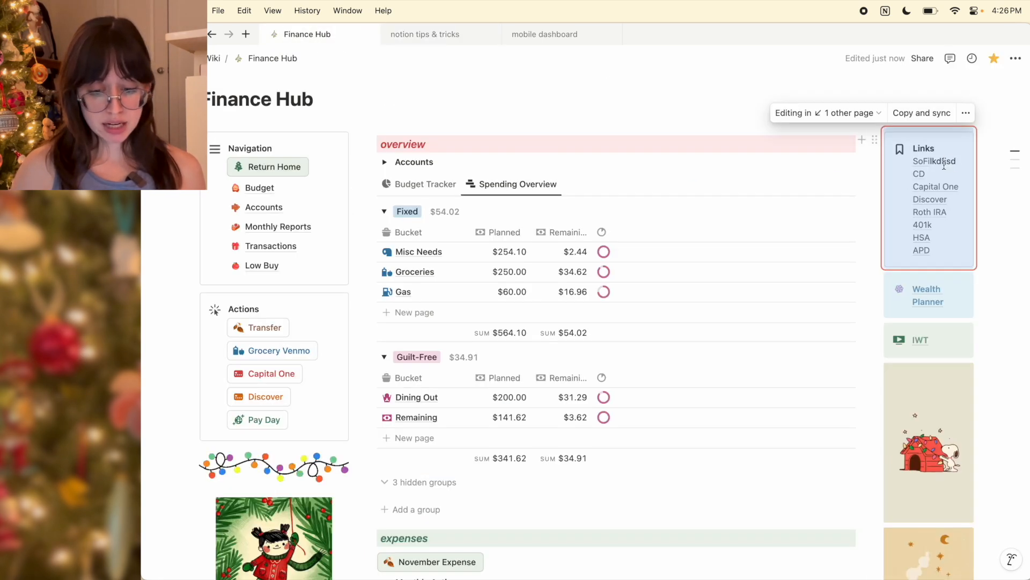
click(425, 34)
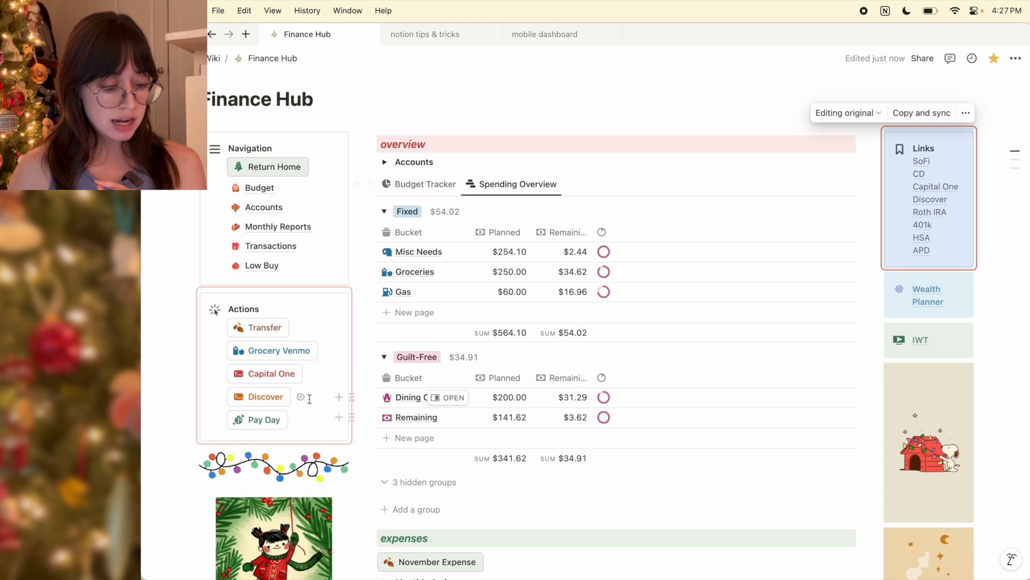
Run the Pay Day action on the Finance Hub page and look at the synced Navigation block on the Missing Info page.
click(263, 427)
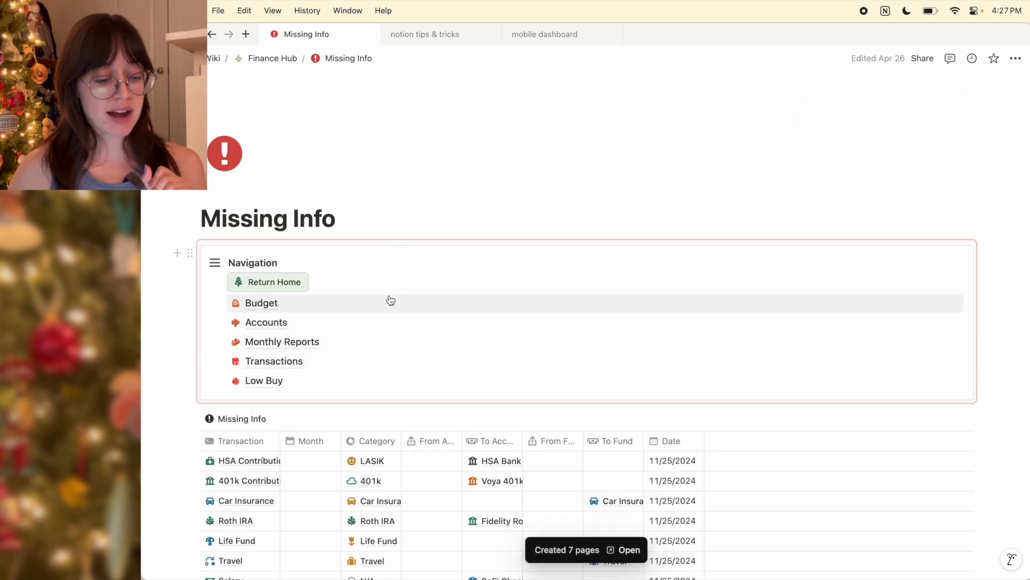
mouse_move(409, 321)
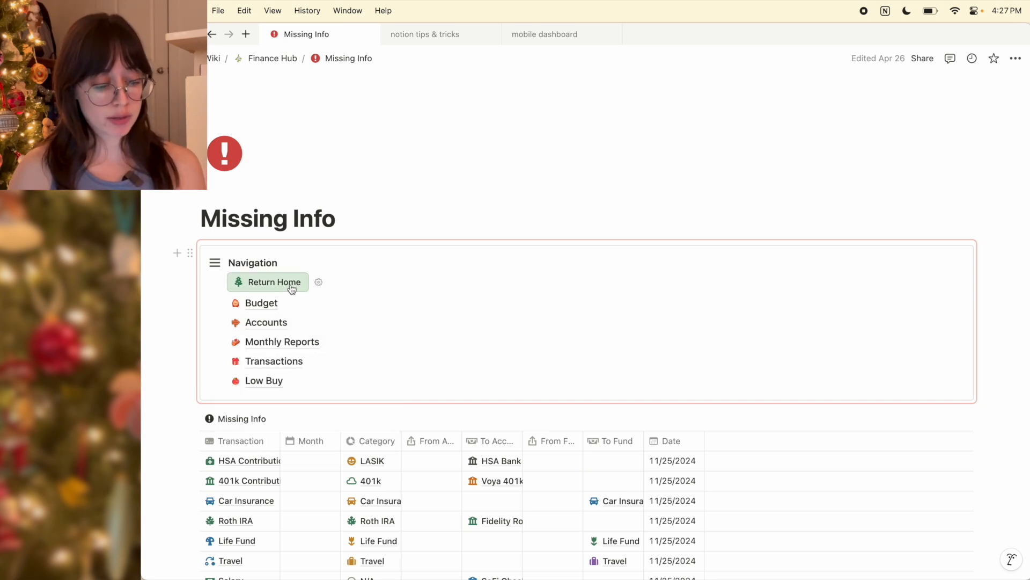
scroll(343, 366, down, 3)
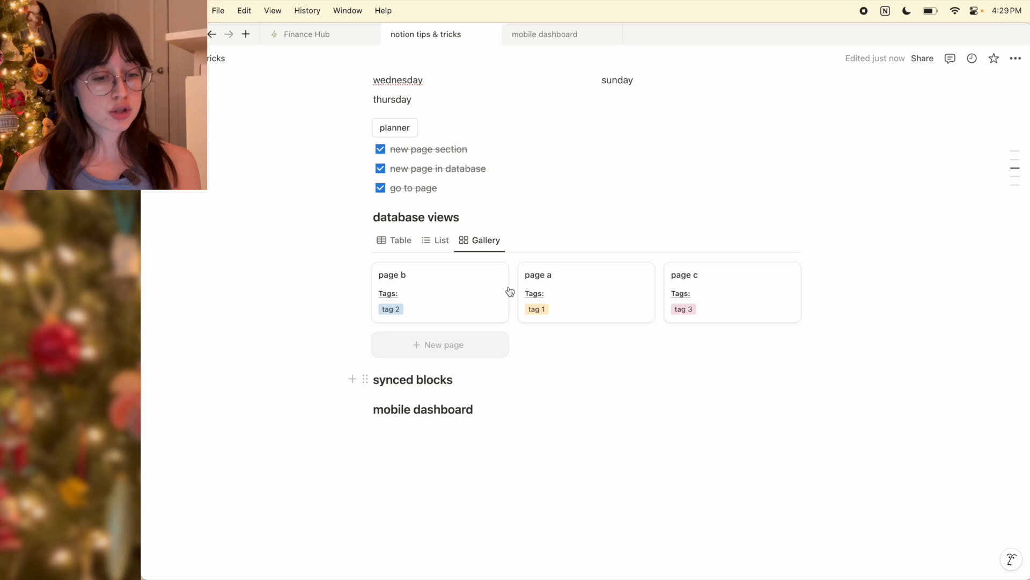
Go to the mobile dashboard page and add a link to the Planner page above the Cooking block.
click(549, 33)
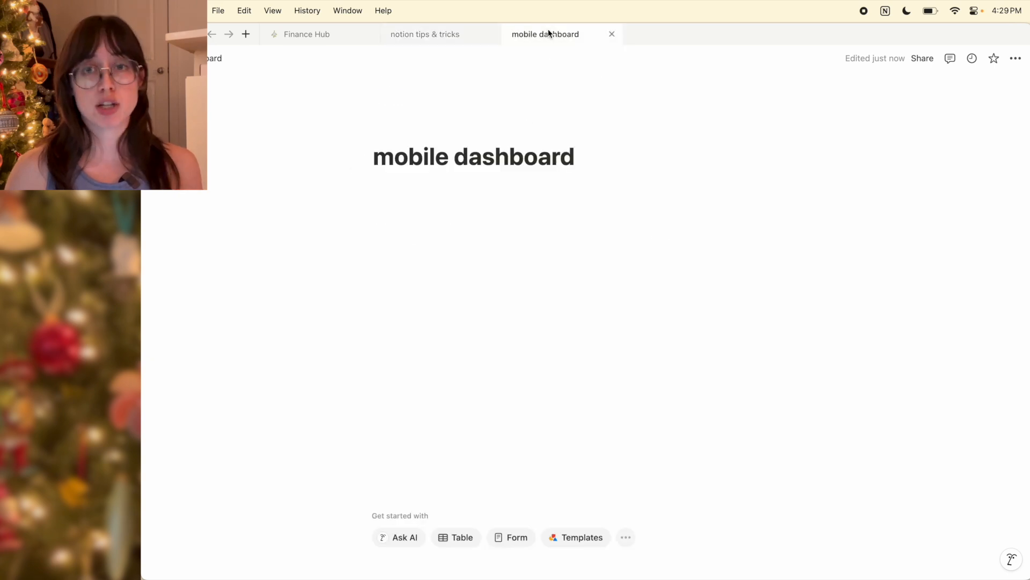
click(445, 191)
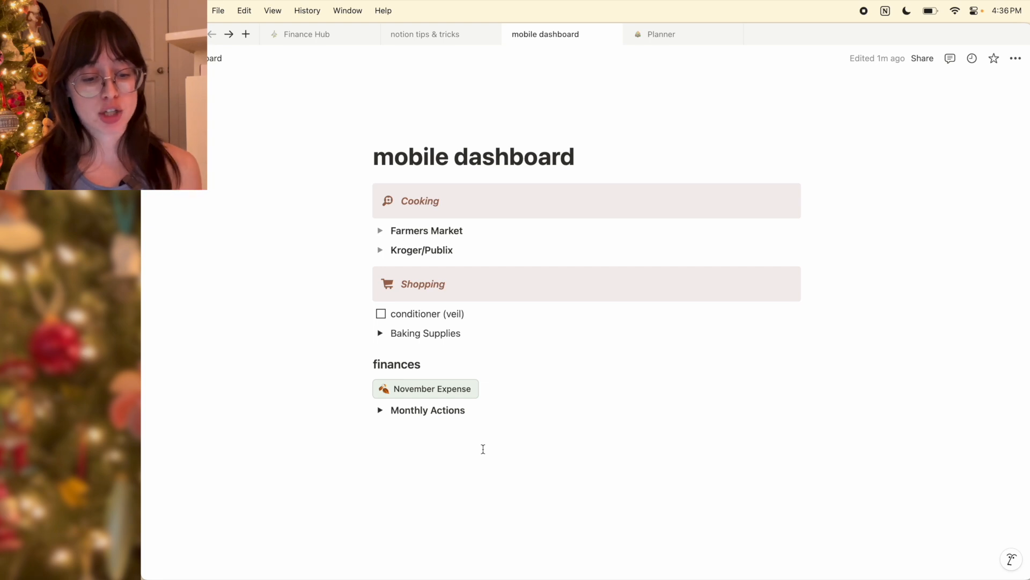
key(Return)
text(/)
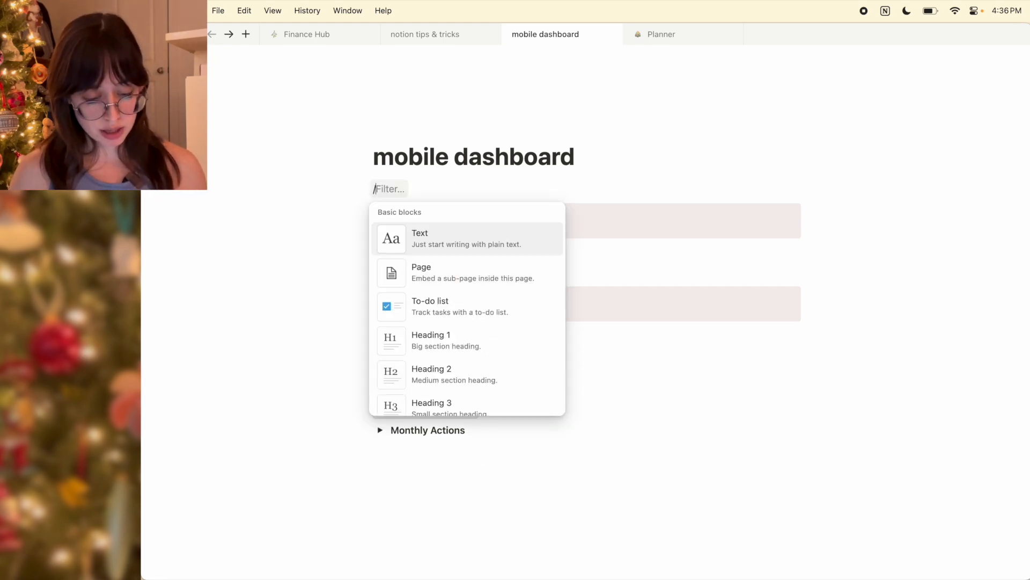
text(page)
key(Return)
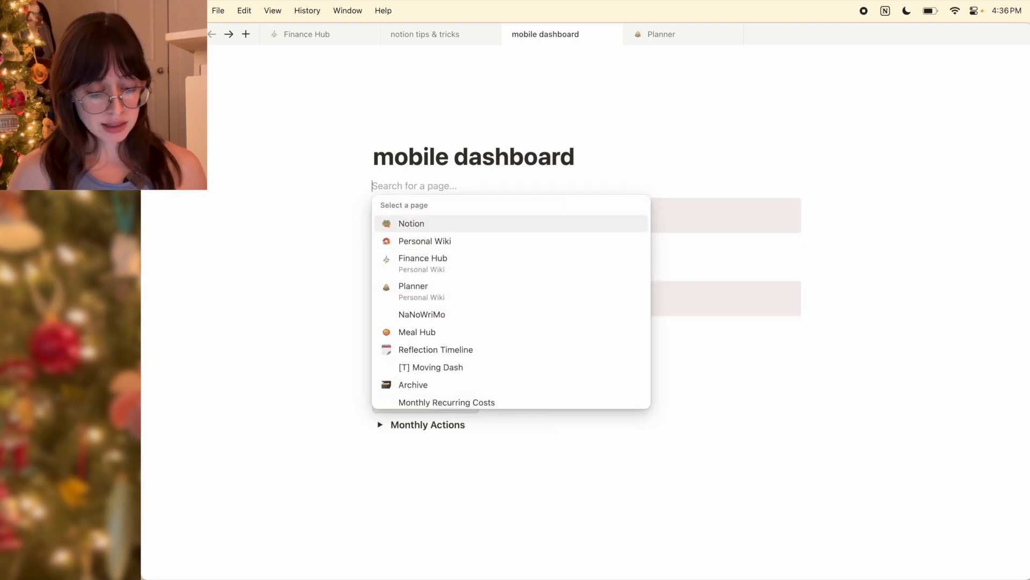
click(456, 290)
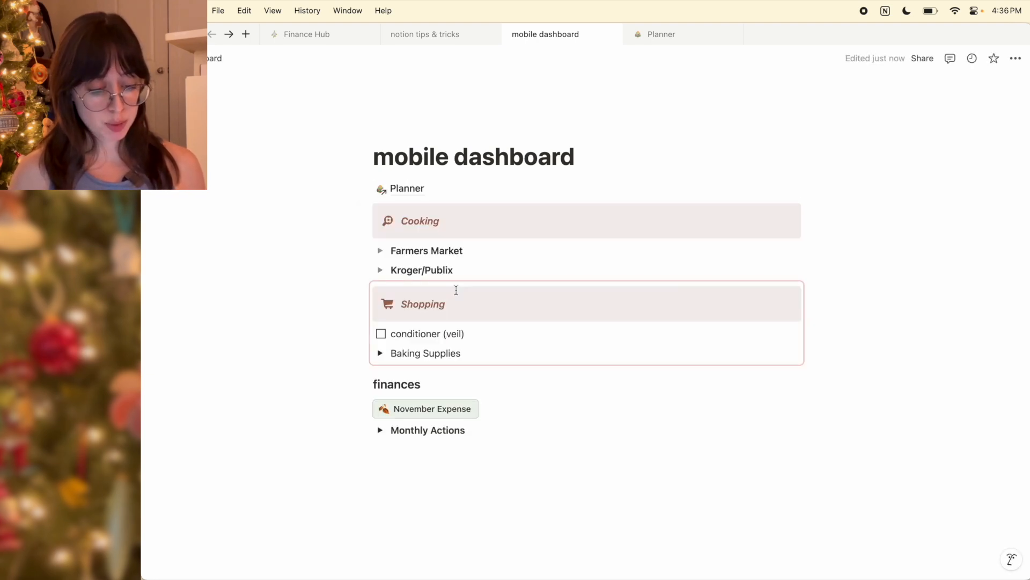
mouse_move(396, 185)
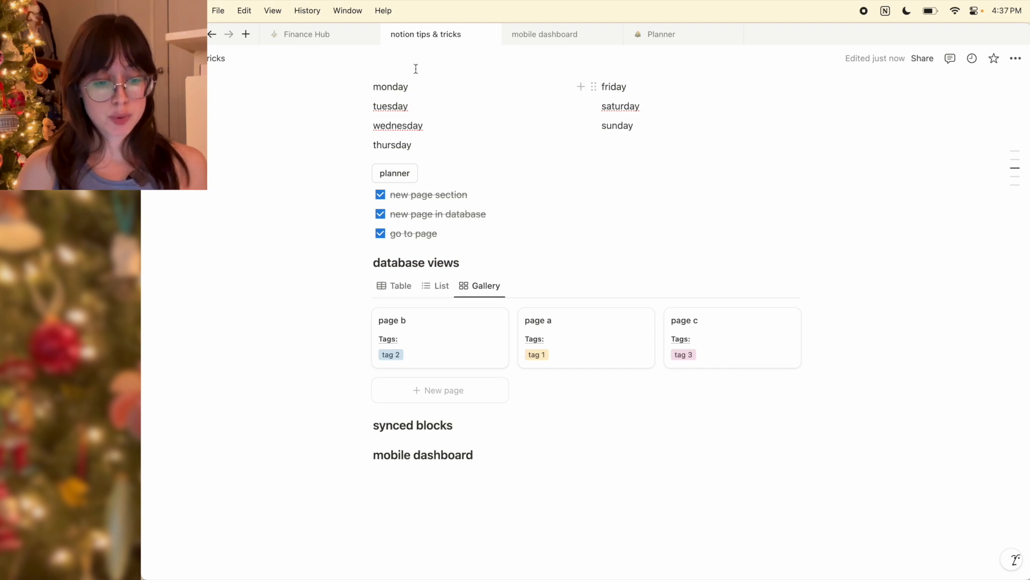
Go to the Finance Hub page and take a brief look at the Pay Day button's configuration.
click(332, 37)
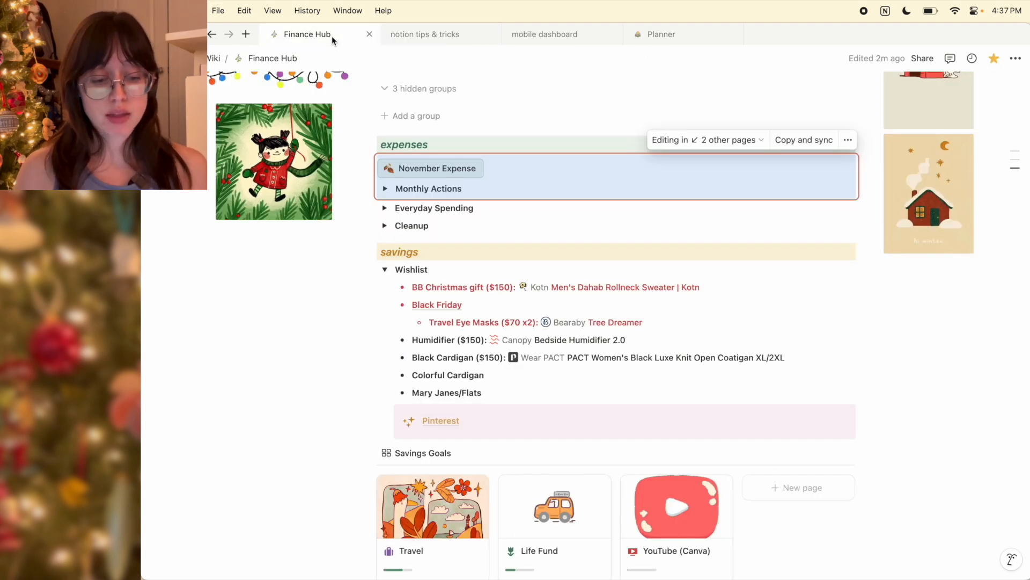
scroll(485, 200, up, 4)
scroll(487, 202, up, 2)
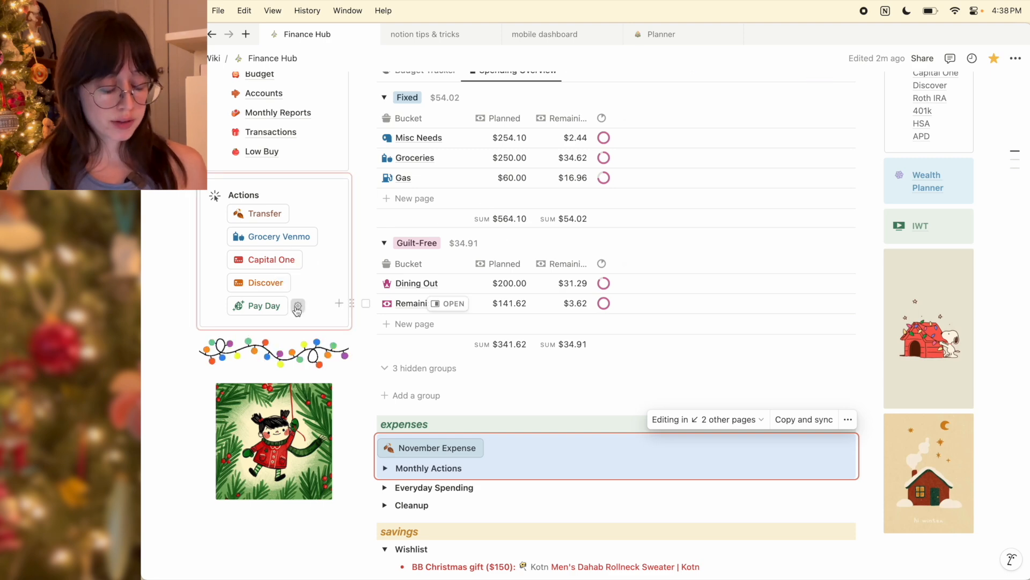
click(298, 305)
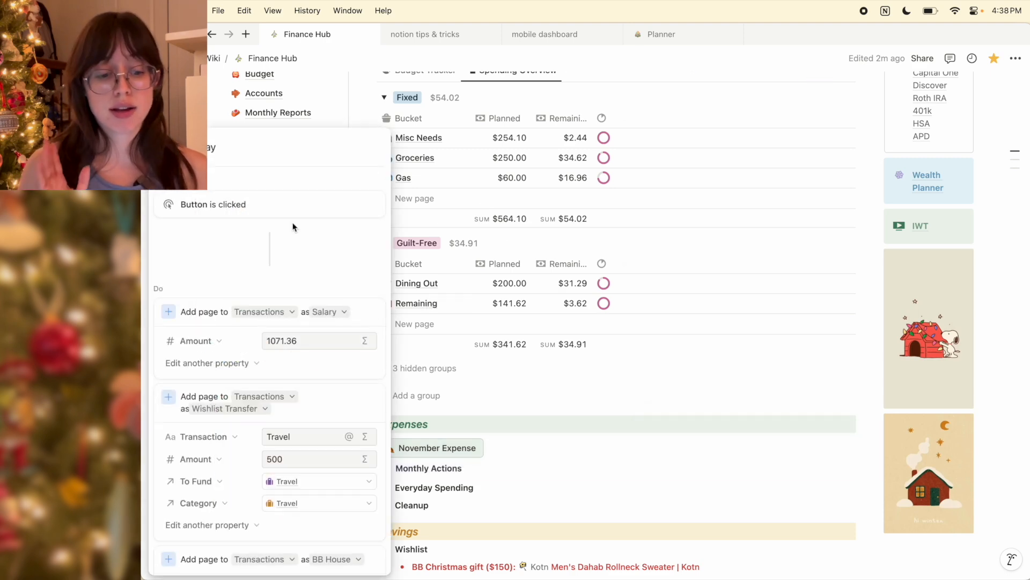
click(547, 344)
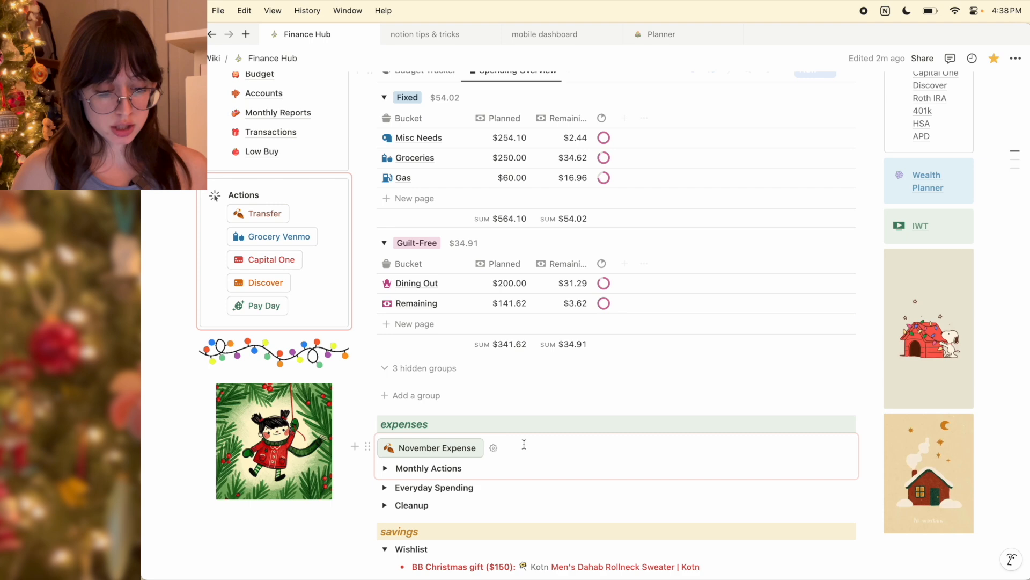
Look at the Transactions templates in the Expense Log under Everyday Spending, and leave that toggle collapsed.
scroll(622, 284, up, 2)
scroll(621, 277, down, 2)
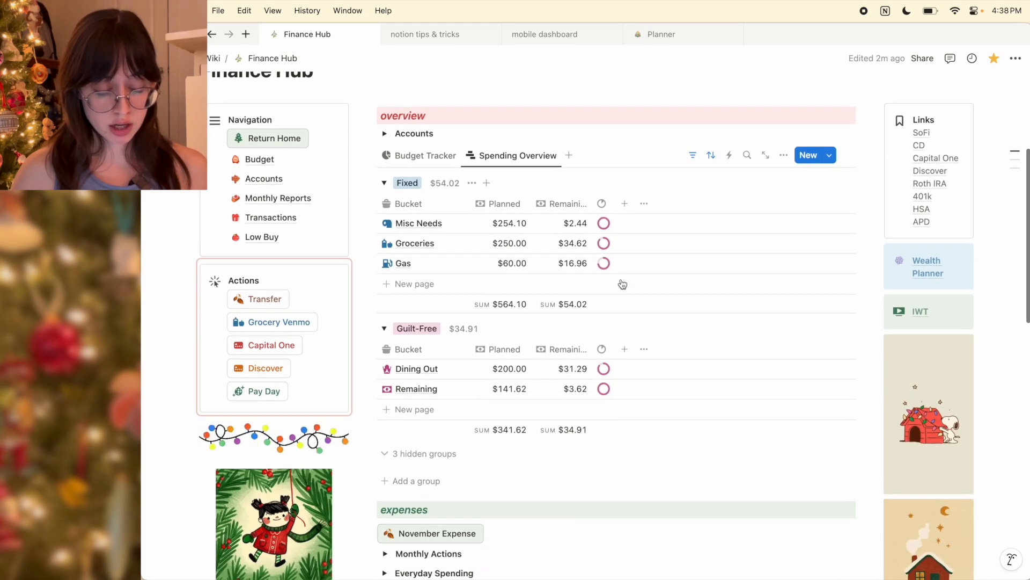
scroll(622, 286, down, 8)
click(829, 175)
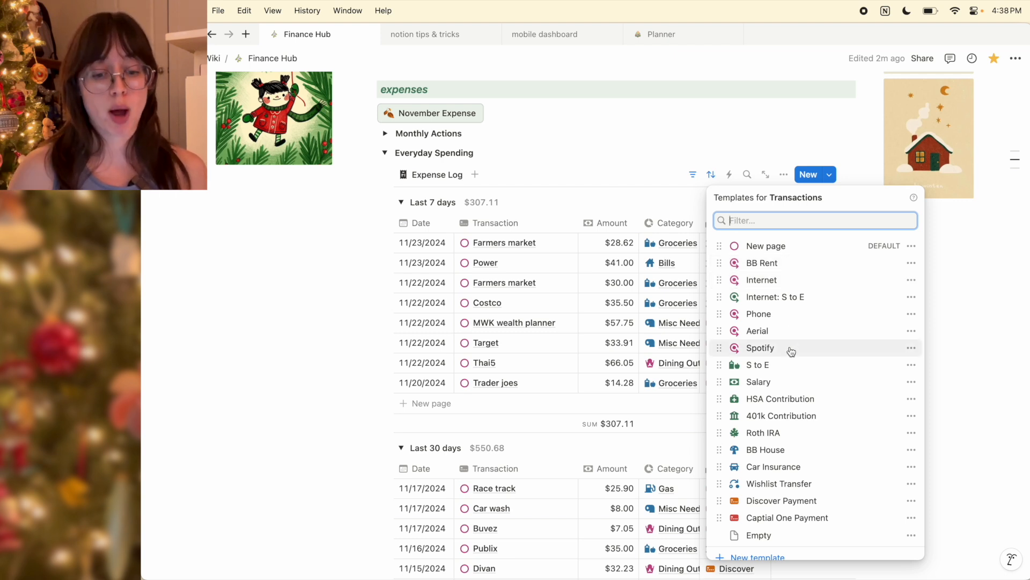
click(385, 152)
click(385, 152)
Reopen the Pay Day button's configuration and examine its Add page to Transactions actions and their preset properties.
scroll(385, 157, up, 5)
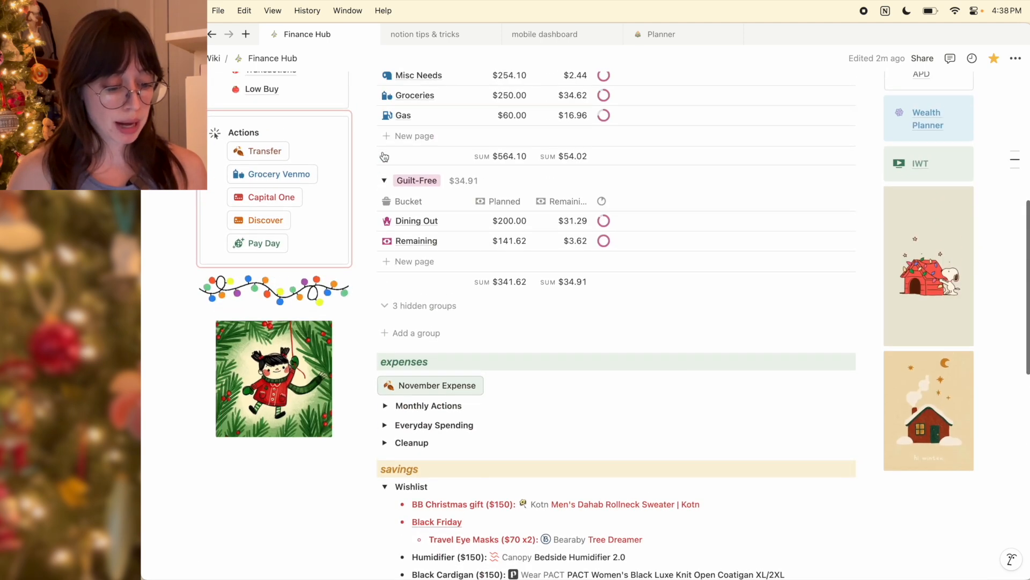
click(295, 289)
scroll(299, 291, down, 4)
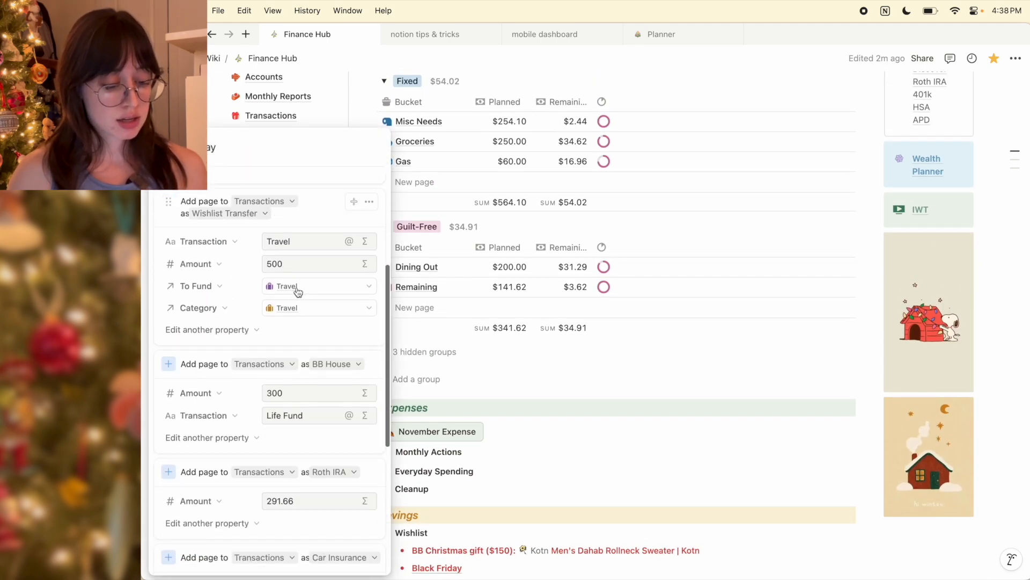
scroll(299, 291, up, 3)
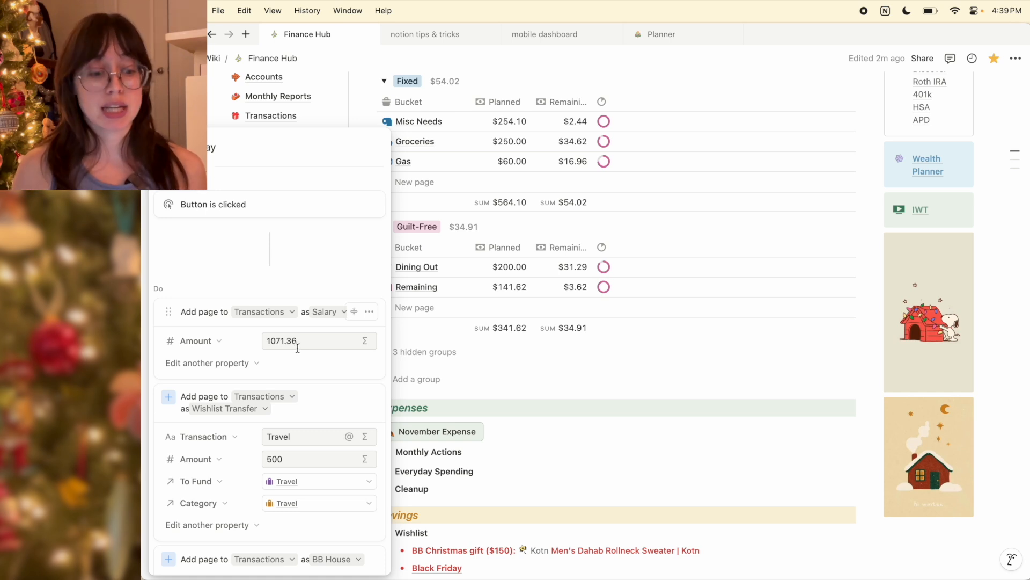
scroll(231, 267, down, 5)
scroll(233, 271, up, 5)
scroll(233, 271, down, 8)
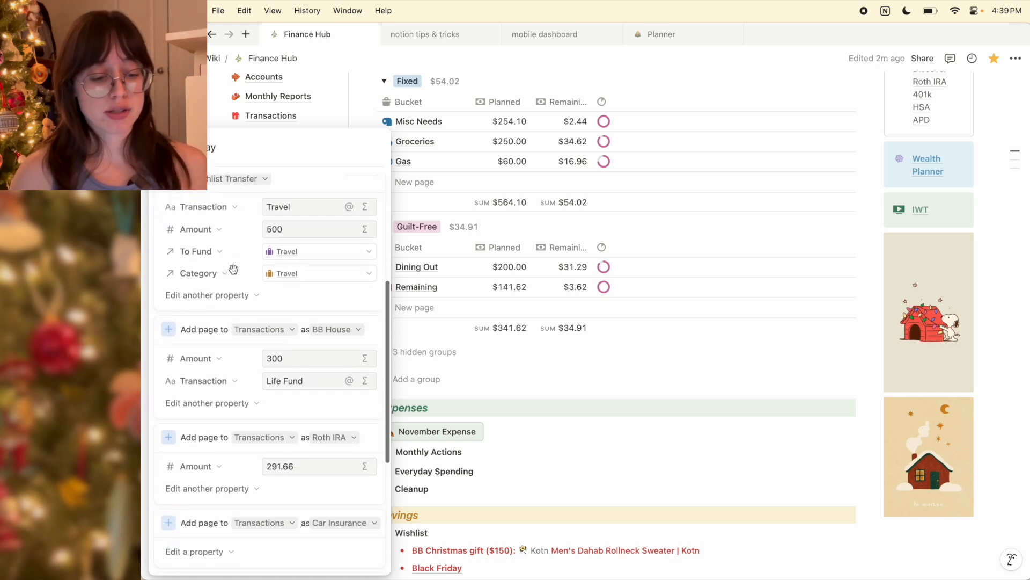
scroll(233, 269, up, 1)
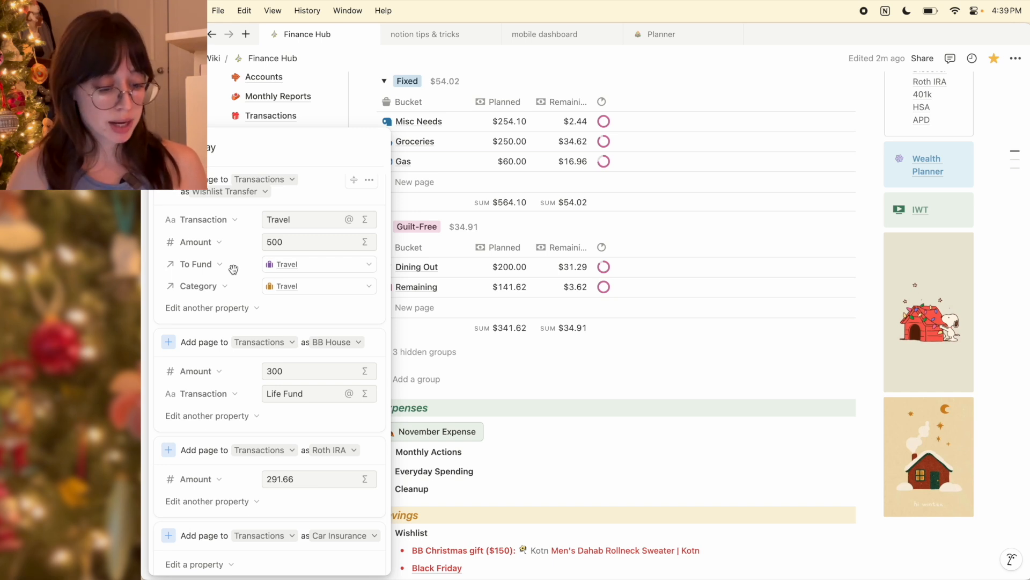
Add an action to the end of the Pay Day button that adds a page to the Transactions database.
scroll(234, 268, down, 5)
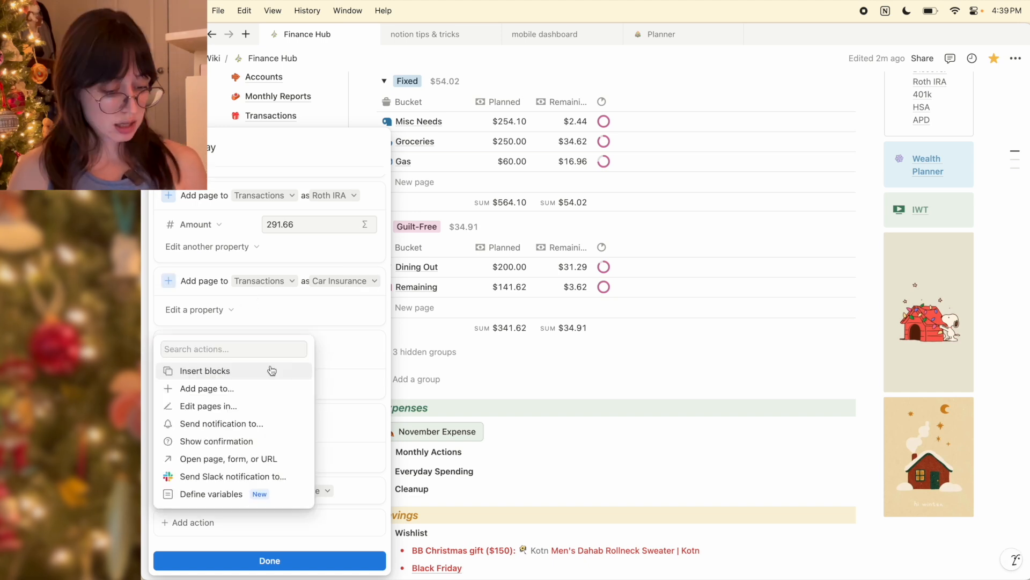
click(239, 393)
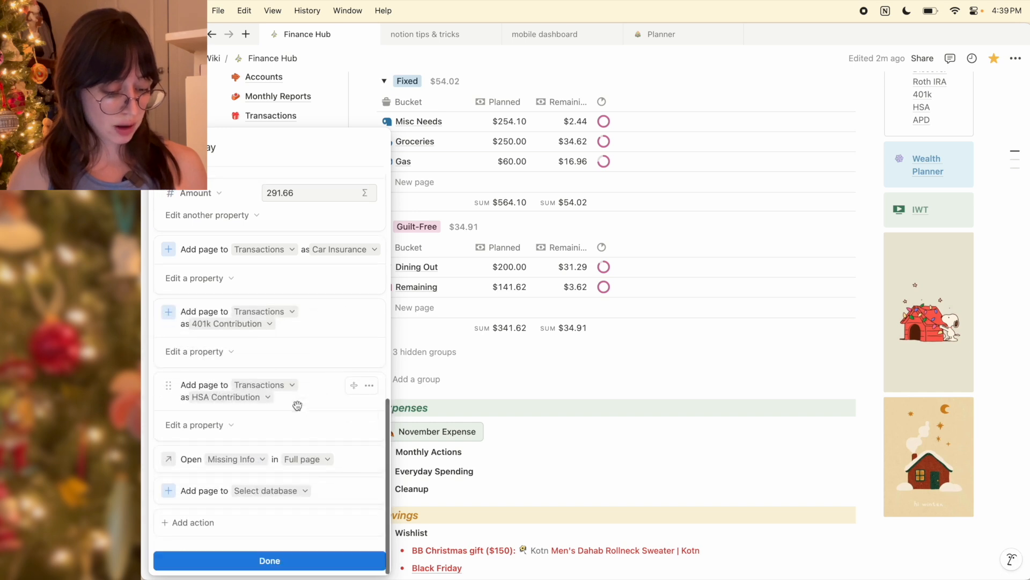
click(269, 490)
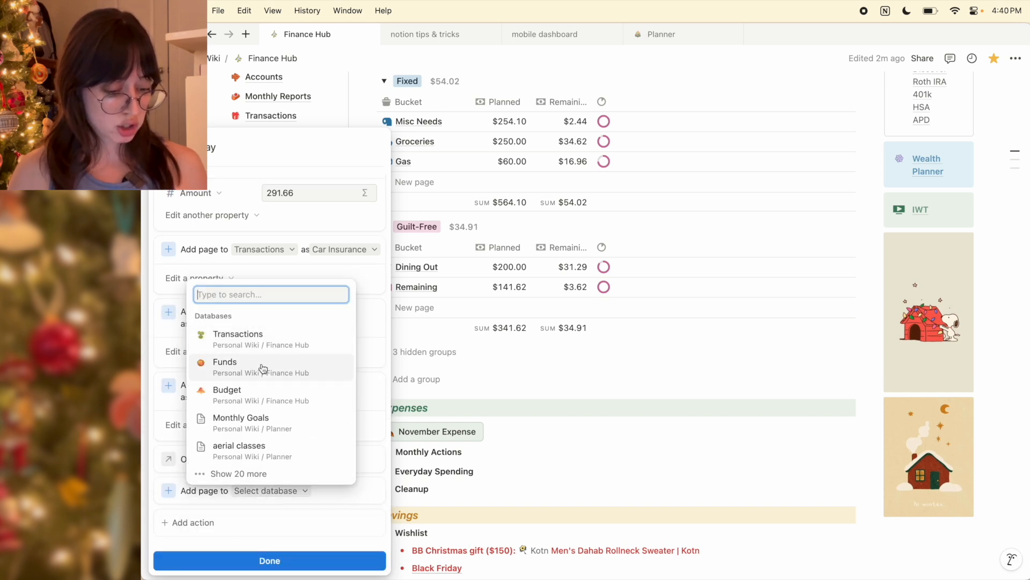
click(300, 339)
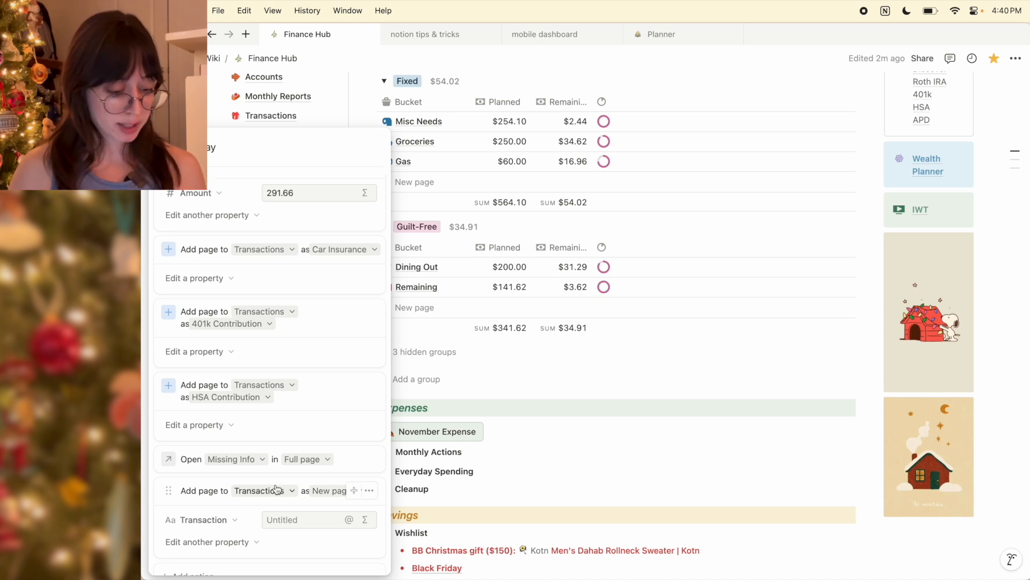
Set the new Pay Day action's Transaction name to "paycheck" and its Amount to 2000.
scroll(301, 491, down, 2)
click(274, 464)
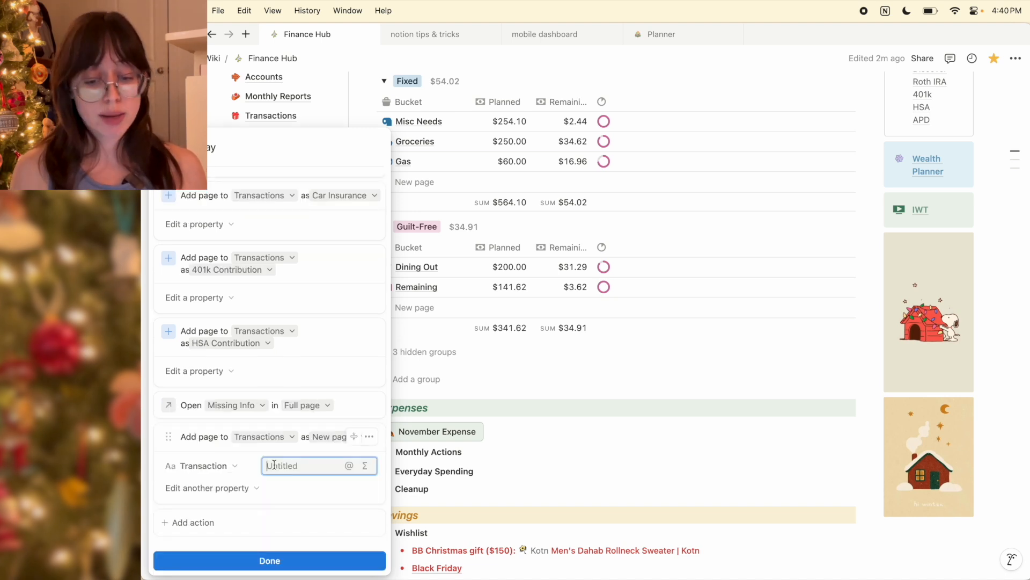
text(paycheck)
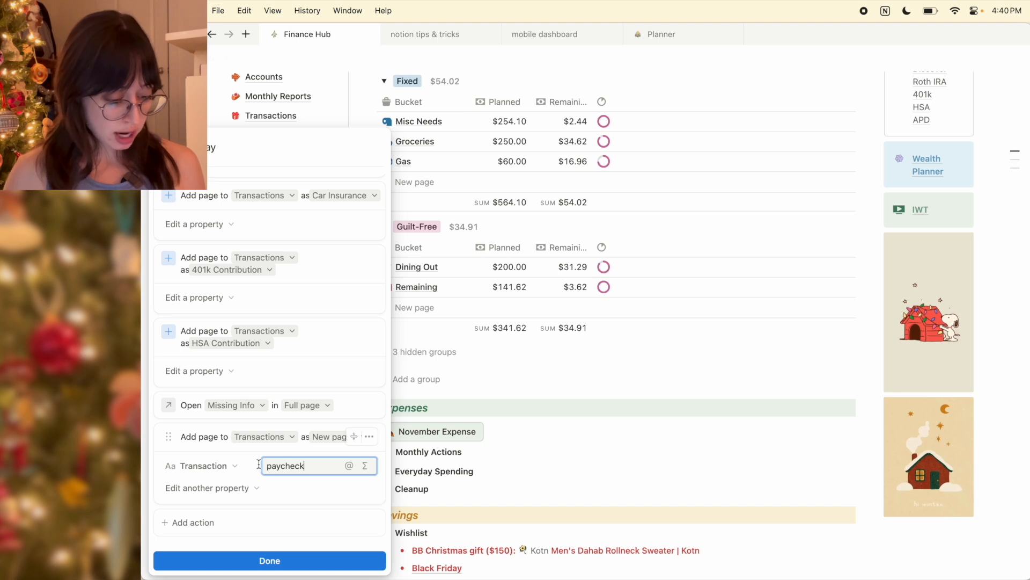
click(216, 490)
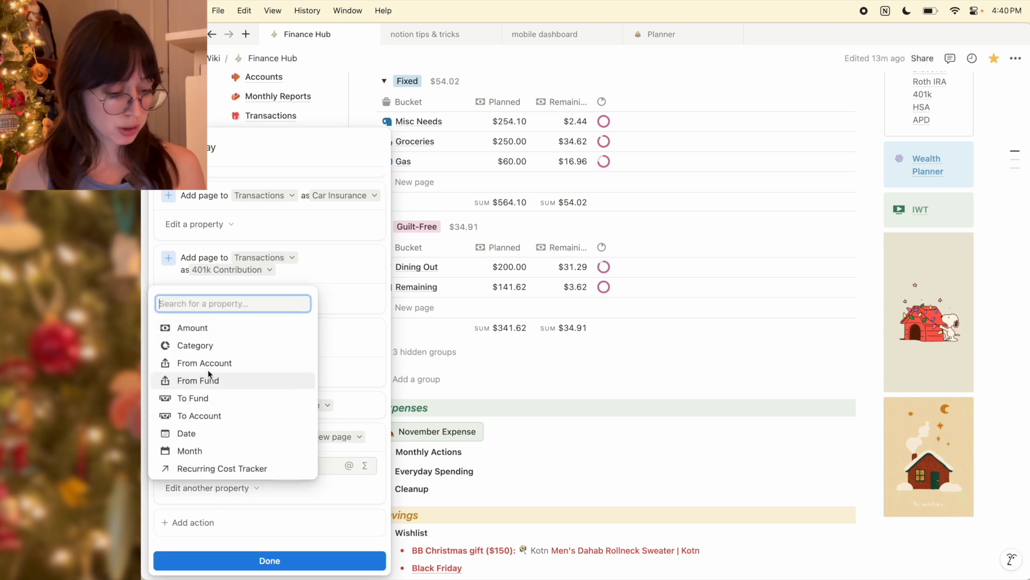
click(209, 328)
click(278, 483)
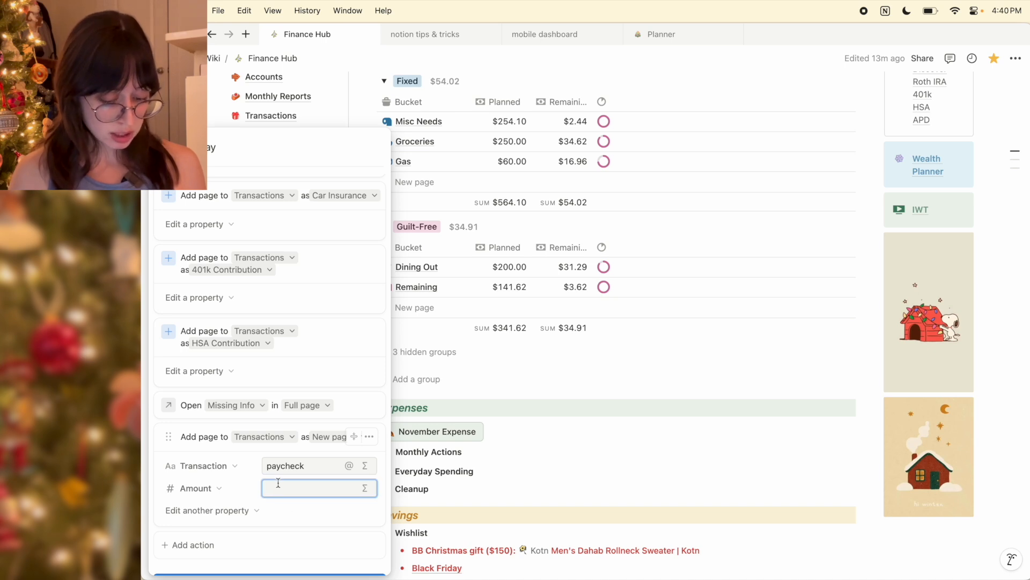
text(2000)
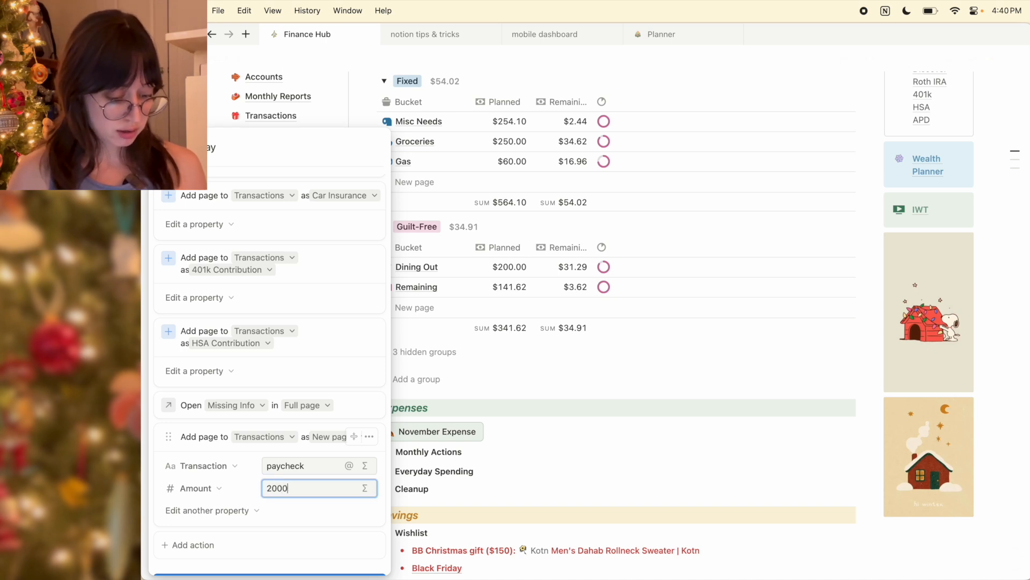
Add the Category property to the paycheck action and set it to N/A.
click(208, 511)
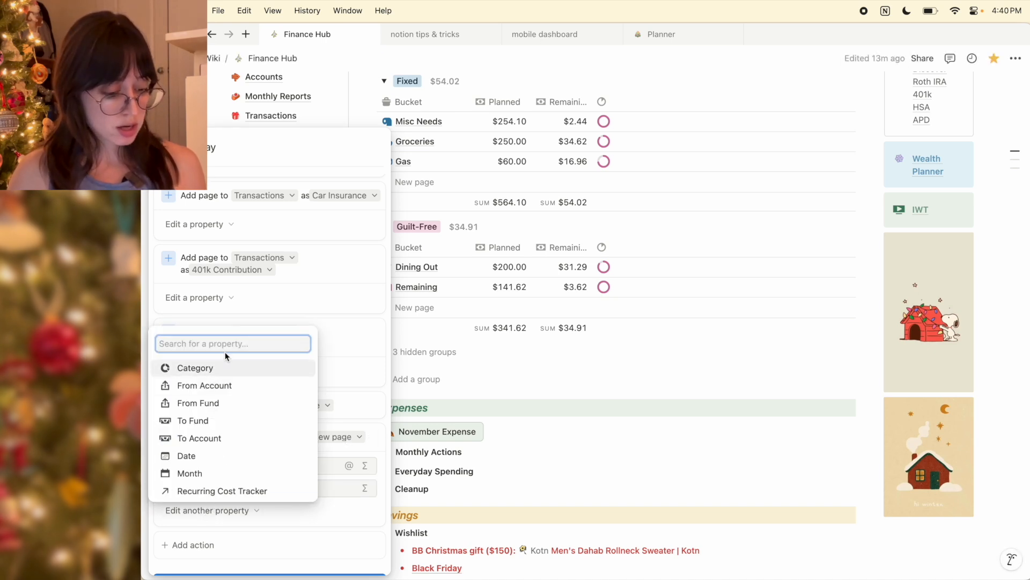
click(216, 369)
click(299, 508)
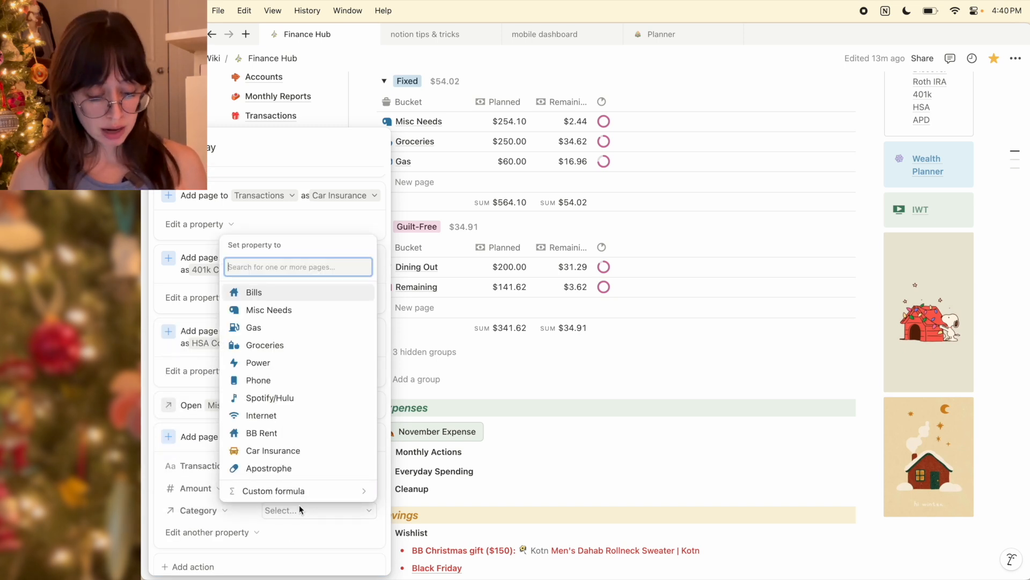
text(n/a)
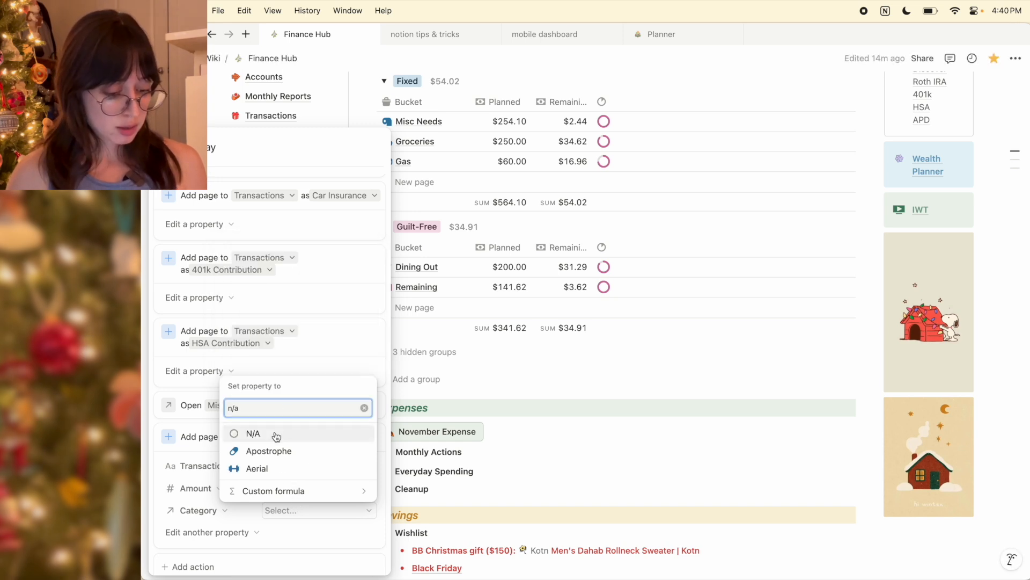
click(276, 435)
click(235, 519)
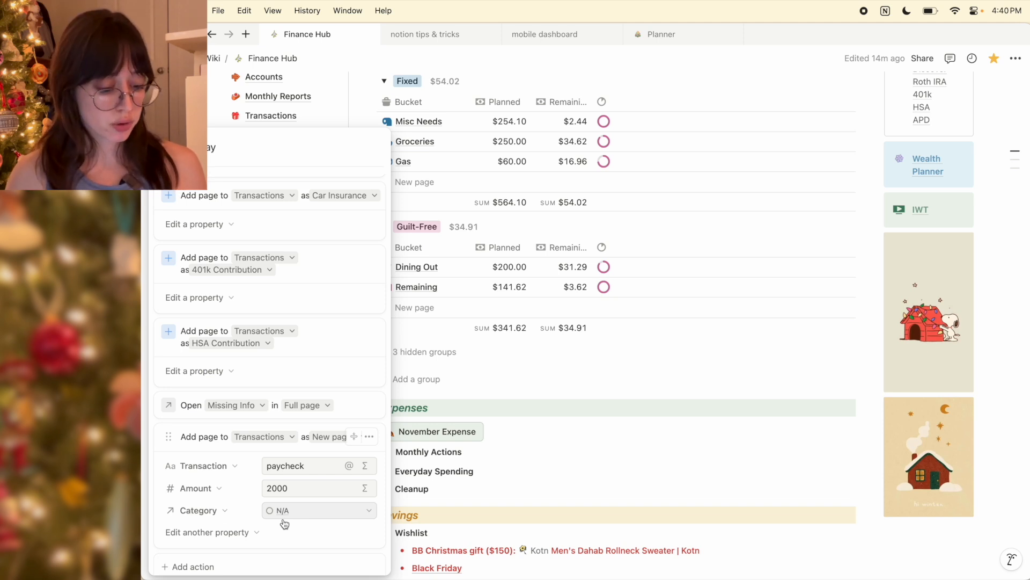
Add the To Fund property to the paycheck action and set it to Emergency Fund.
click(235, 531)
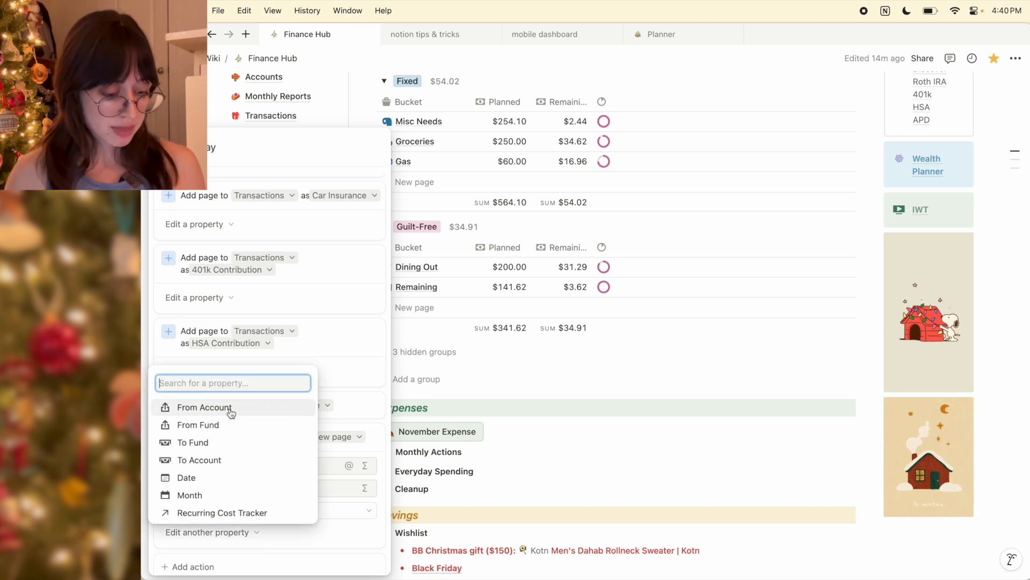
click(217, 442)
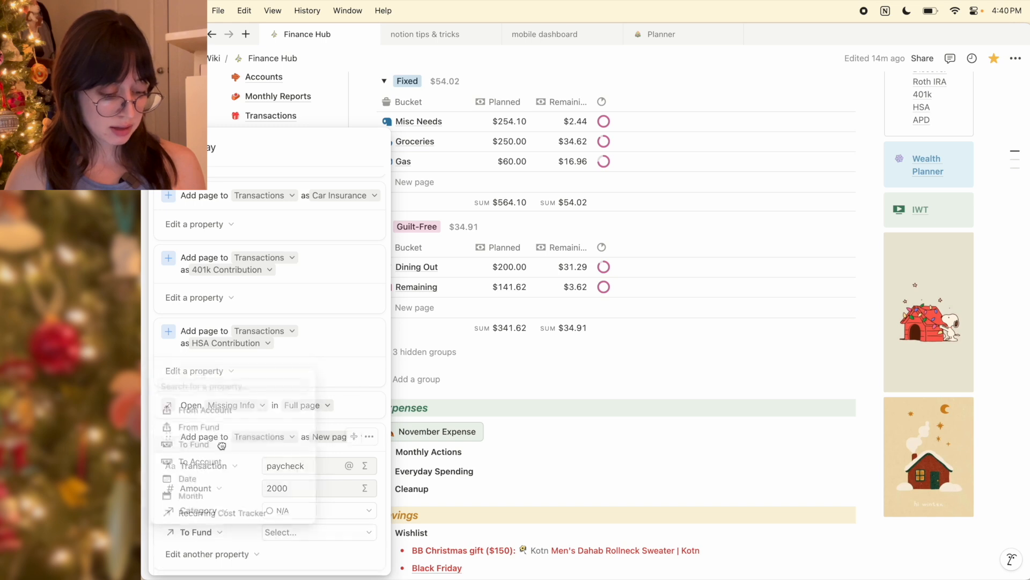
click(295, 536)
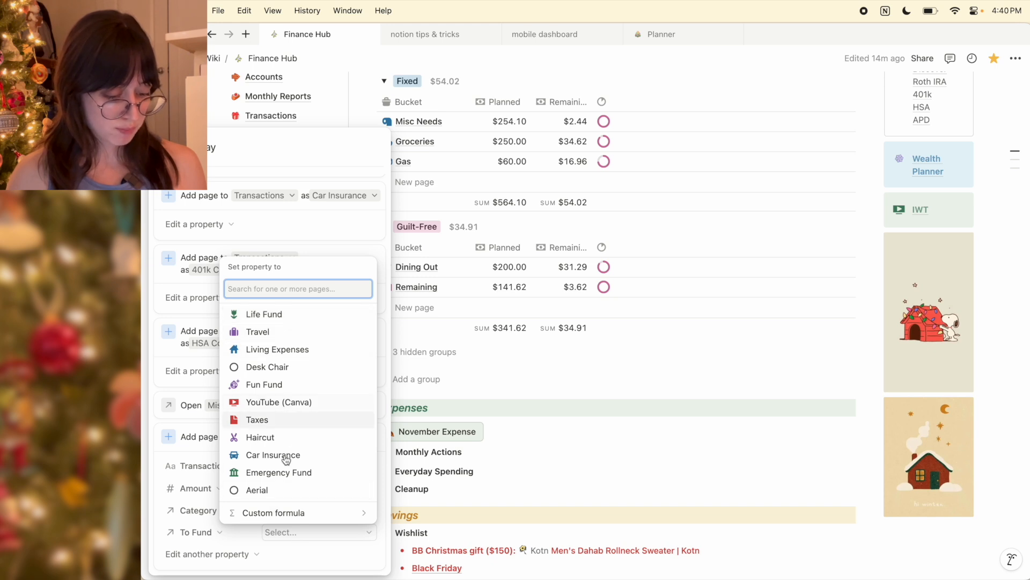
click(294, 473)
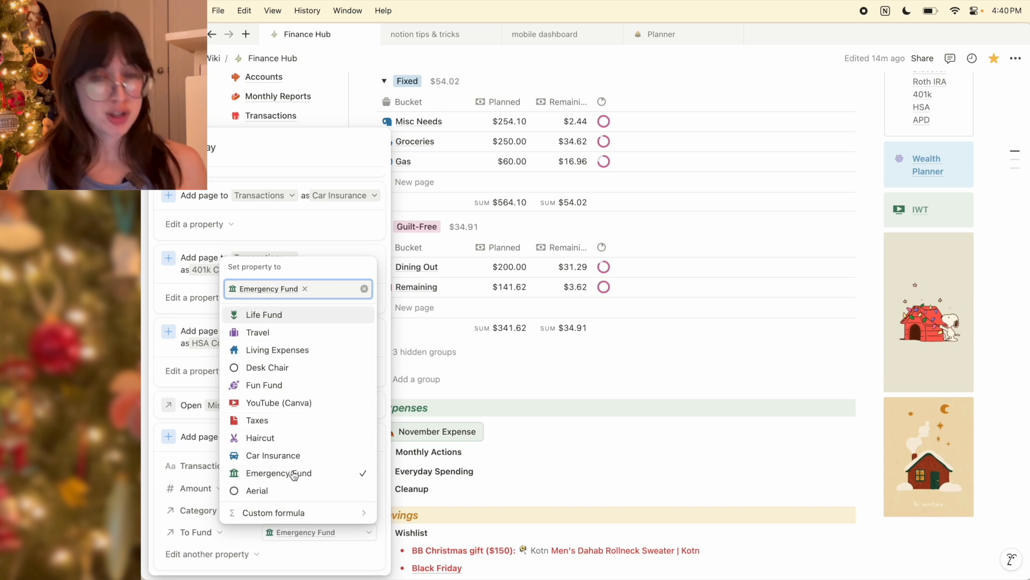
click(293, 563)
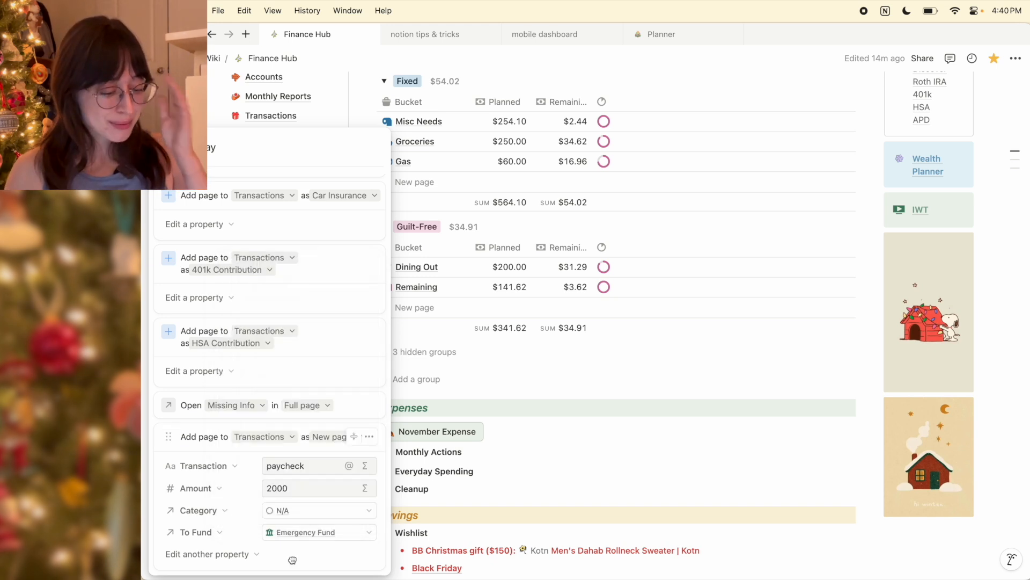
Add the Date property to the paycheck action and set it to Date triggered.
click(230, 557)
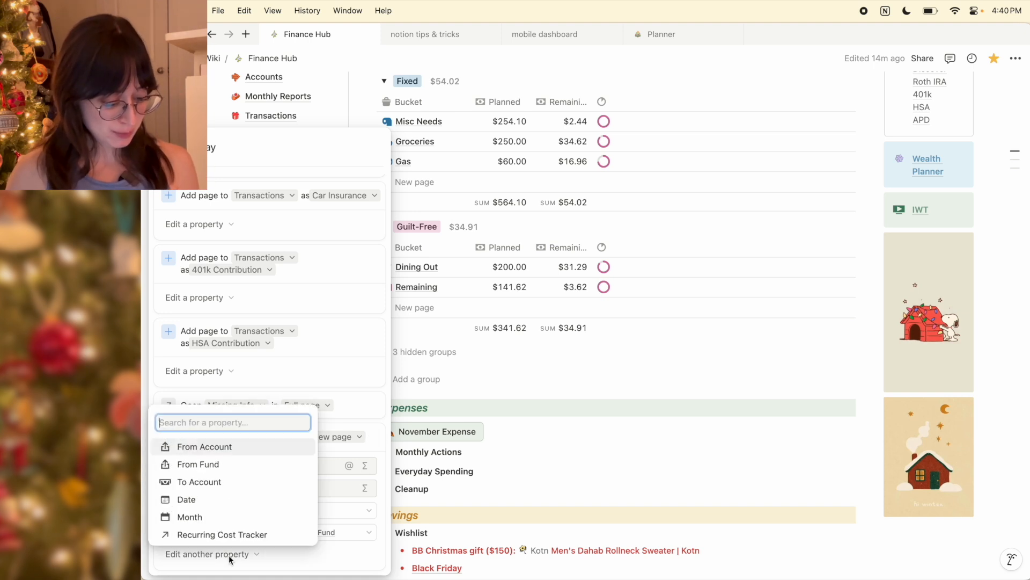
click(220, 500)
scroll(290, 471, down, 3)
click(290, 467)
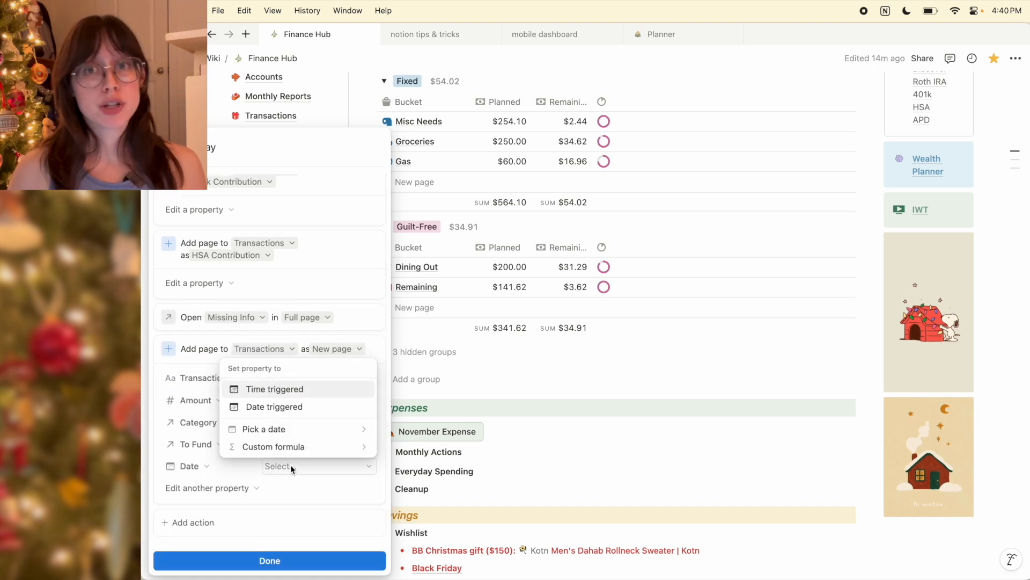
click(295, 406)
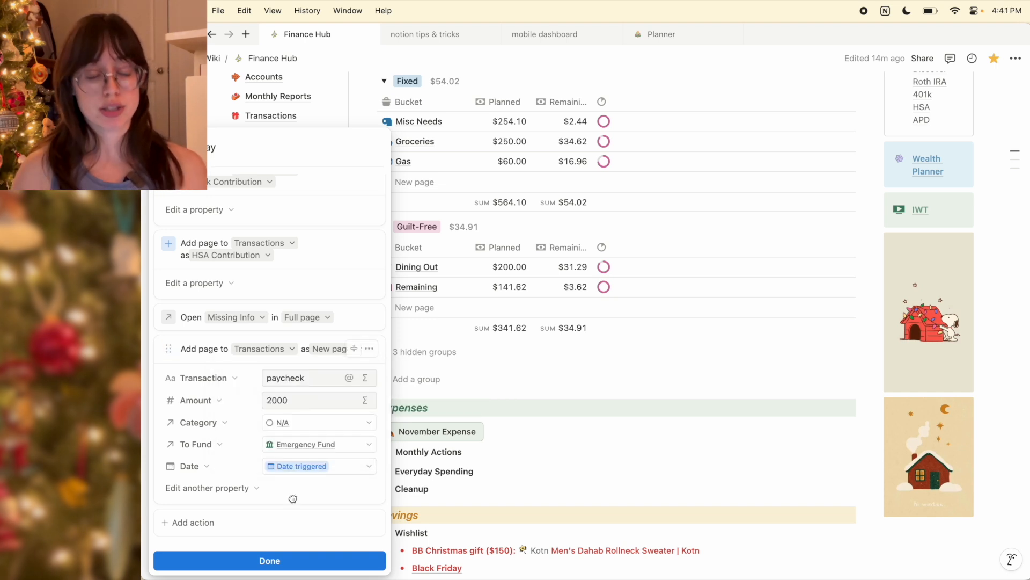
click(222, 492)
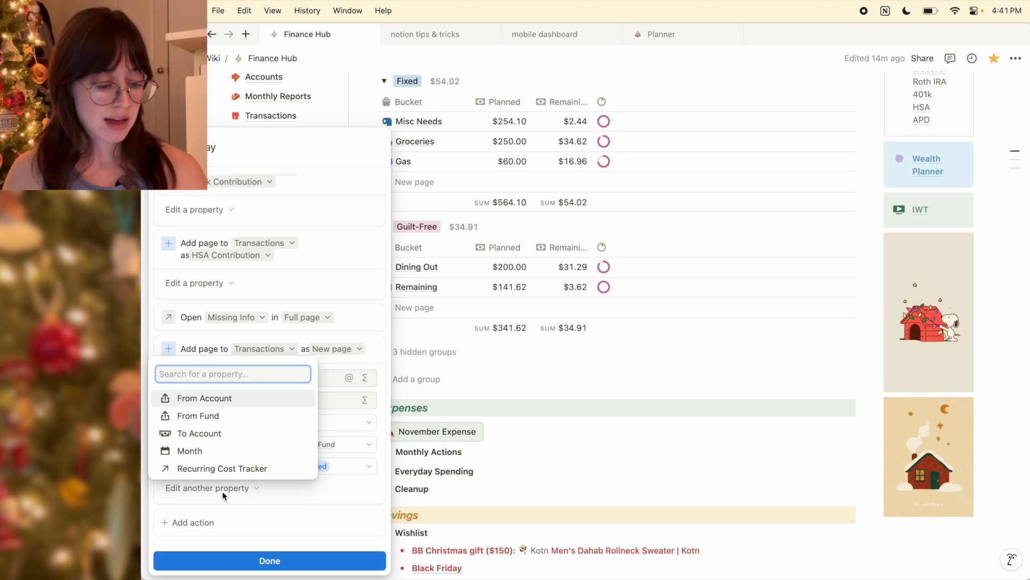
key(Escape)
Move the paycheck action above the action that opens the Missing Info view.
drag(169, 349, 173, 314)
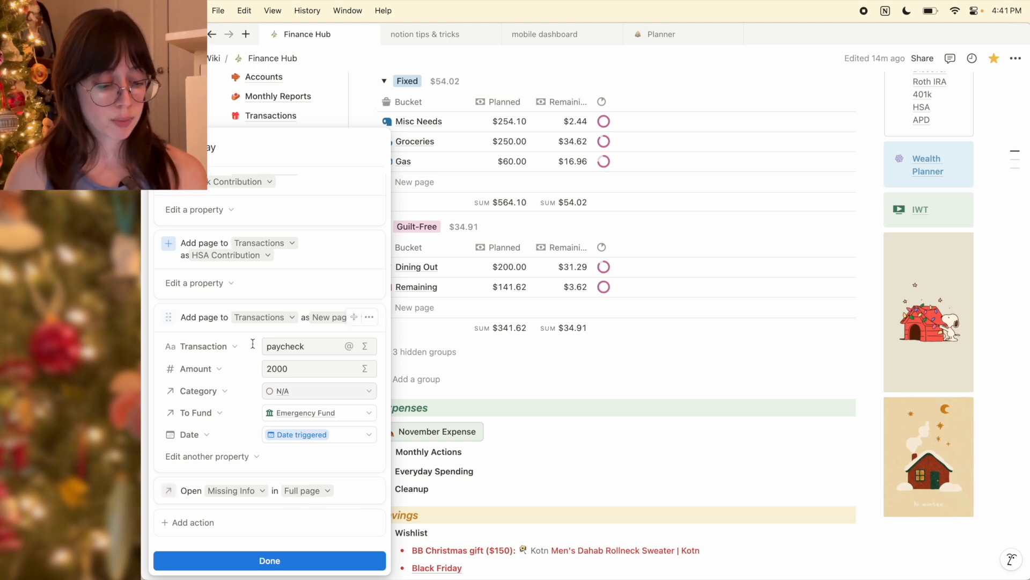
drag(167, 316, 166, 384)
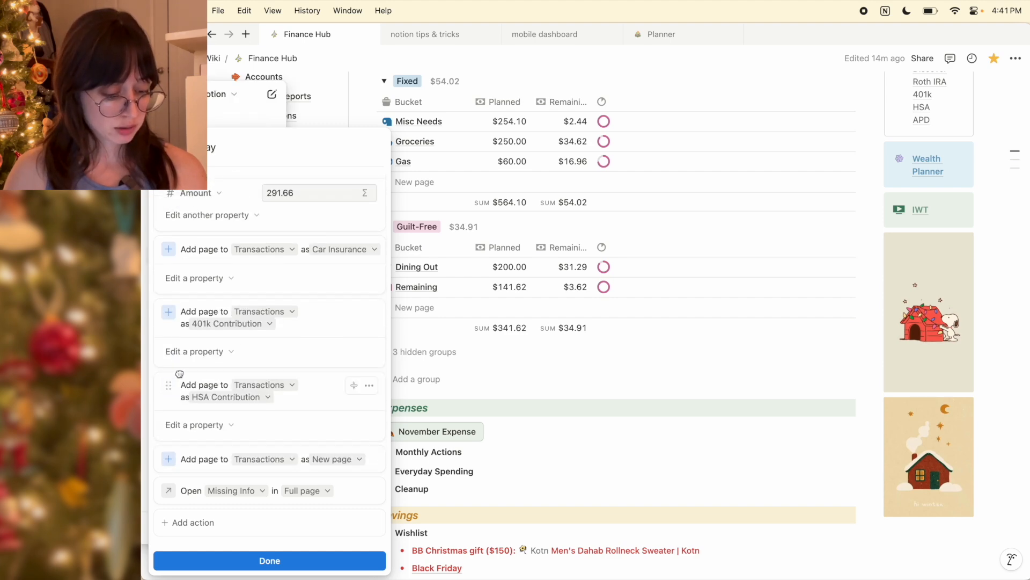